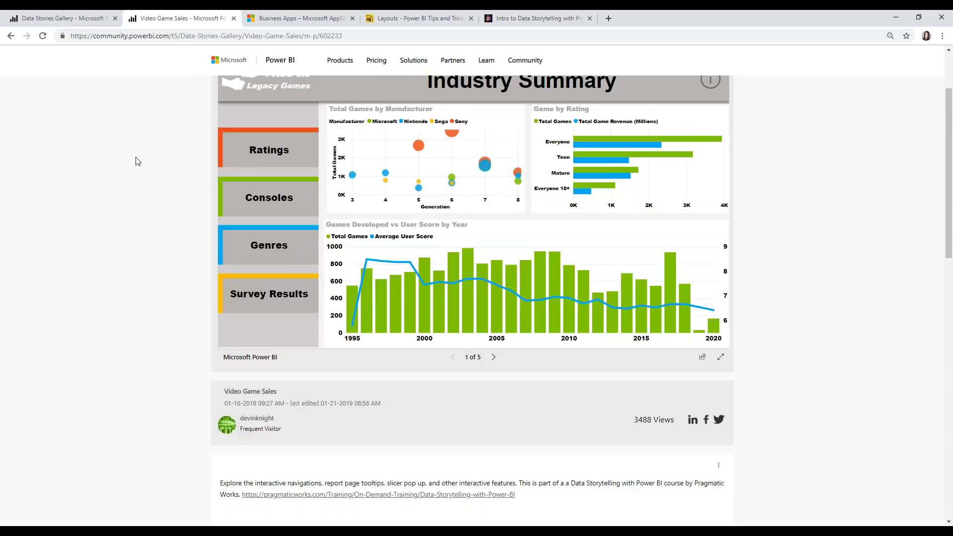
# Step: Switch to the Data Stories Gallery and look through the featured bookmarking reports
pyautogui.click(58, 19)
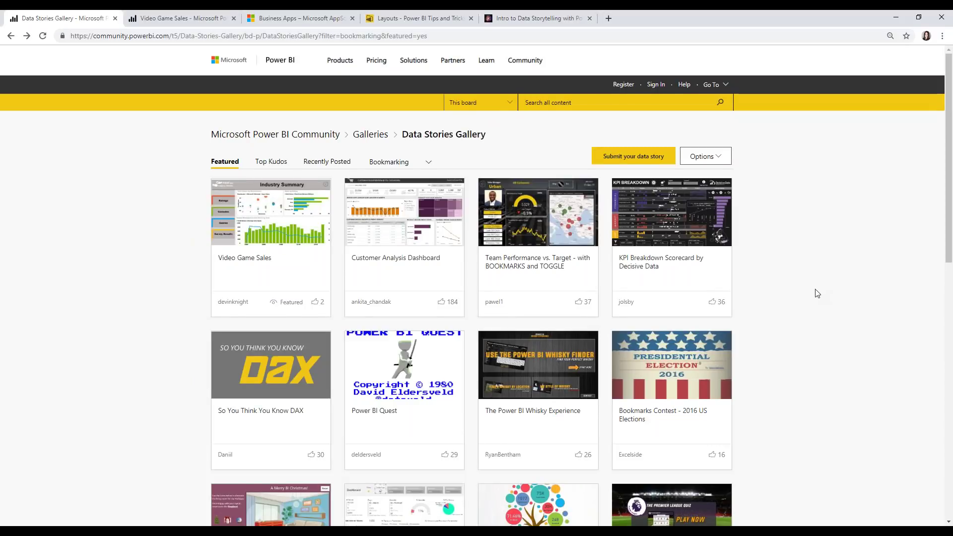
pyautogui.scroll(-1, 817, 294)
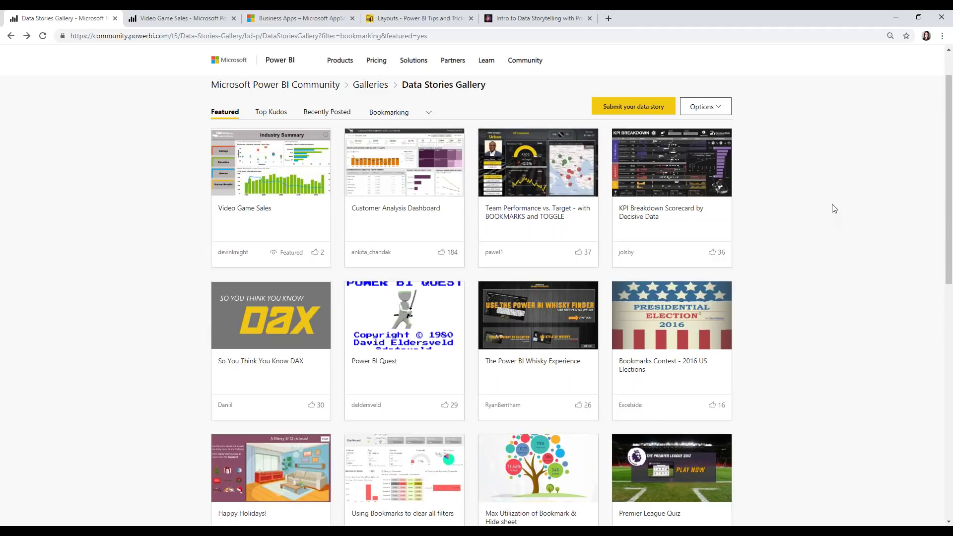
pyautogui.scroll(1, 839, 207)
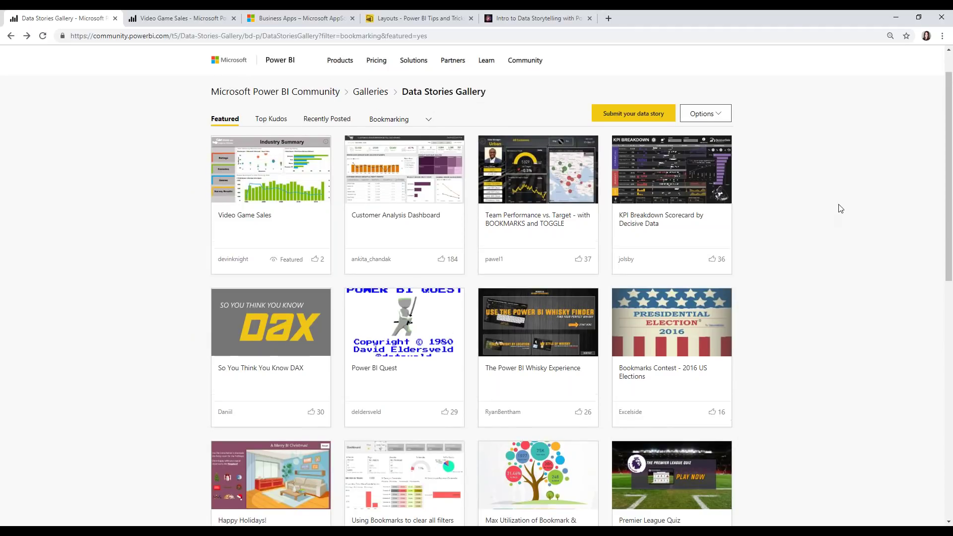
pyautogui.scroll(1, 840, 208)
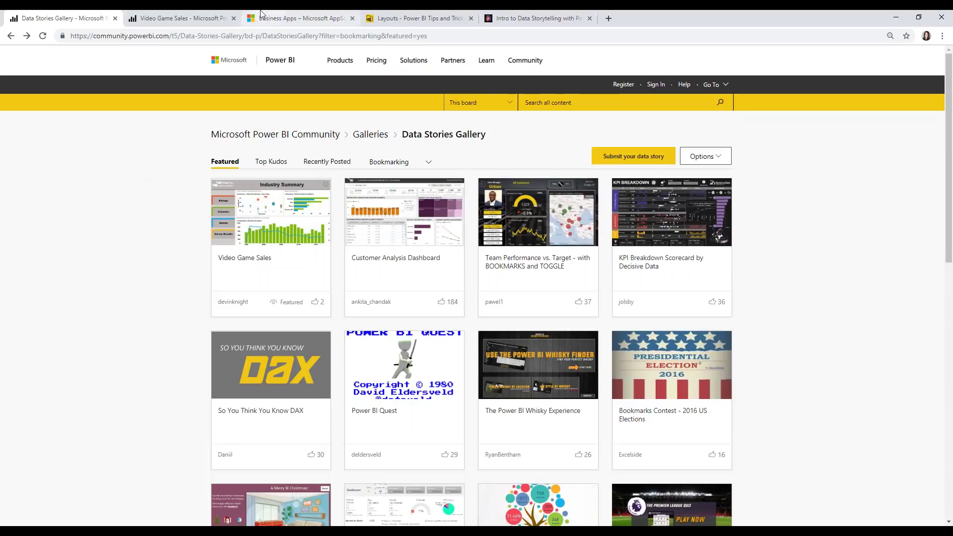
# Step: Open the Video Game Sales data story and view its Ratings, Consoles, Genres and Survey Results report pages
pyautogui.click(182, 20)
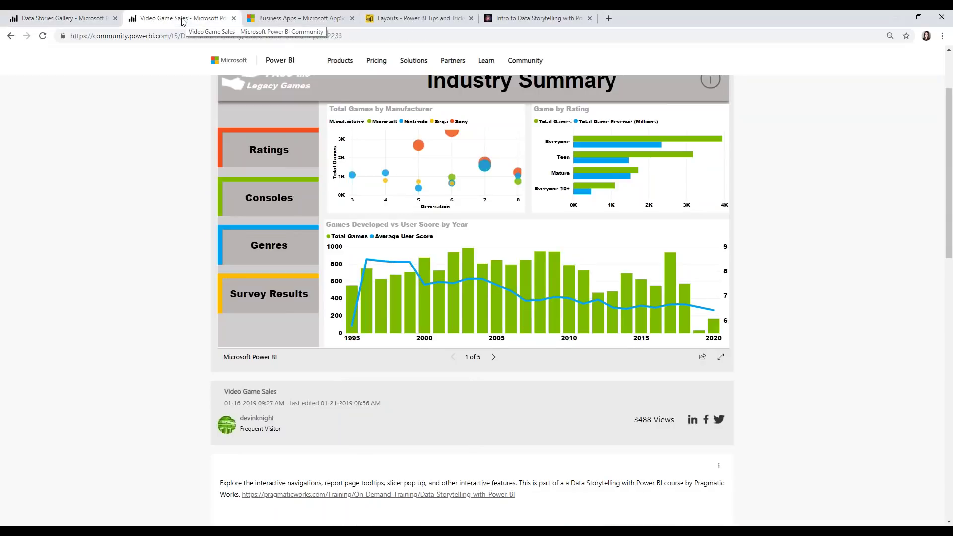
pyautogui.scroll(1, 791, 298)
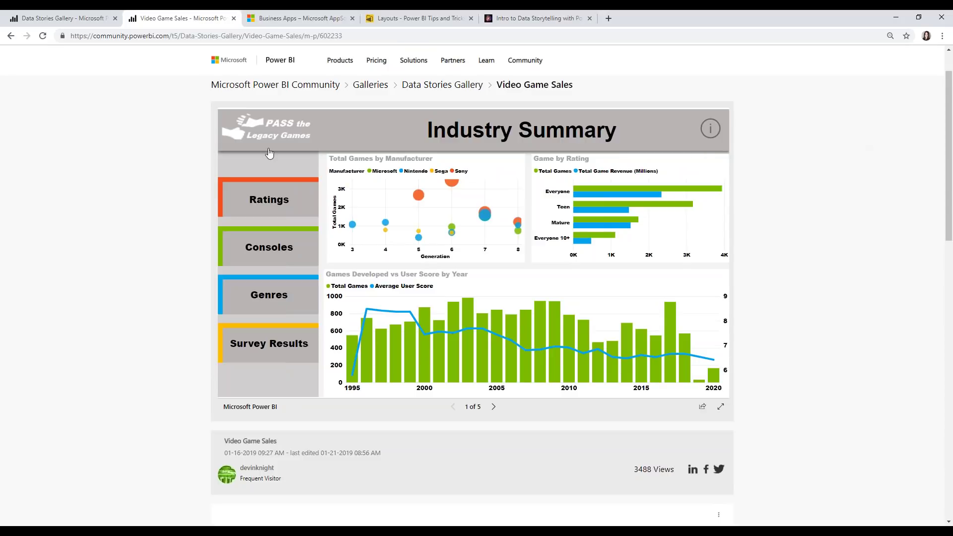
pyautogui.click(271, 198)
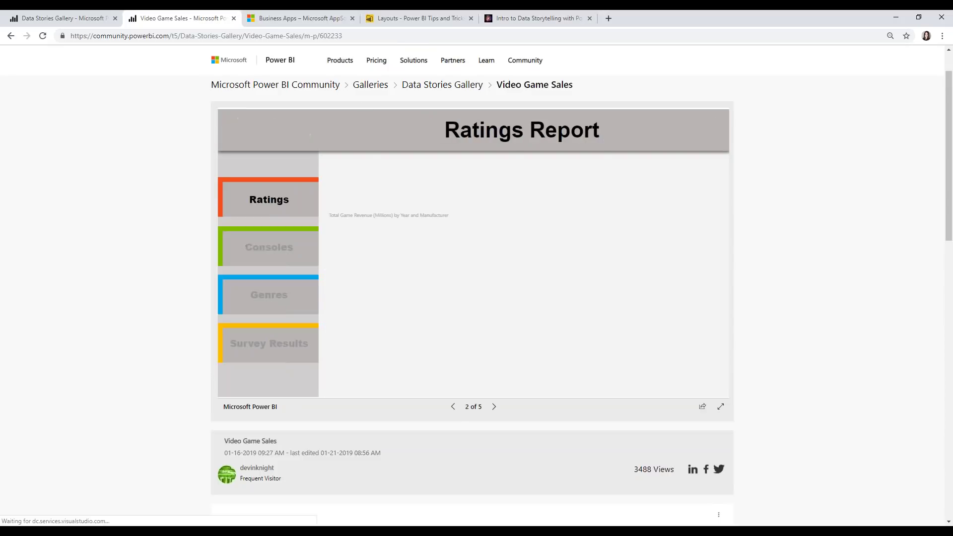
pyautogui.click(263, 252)
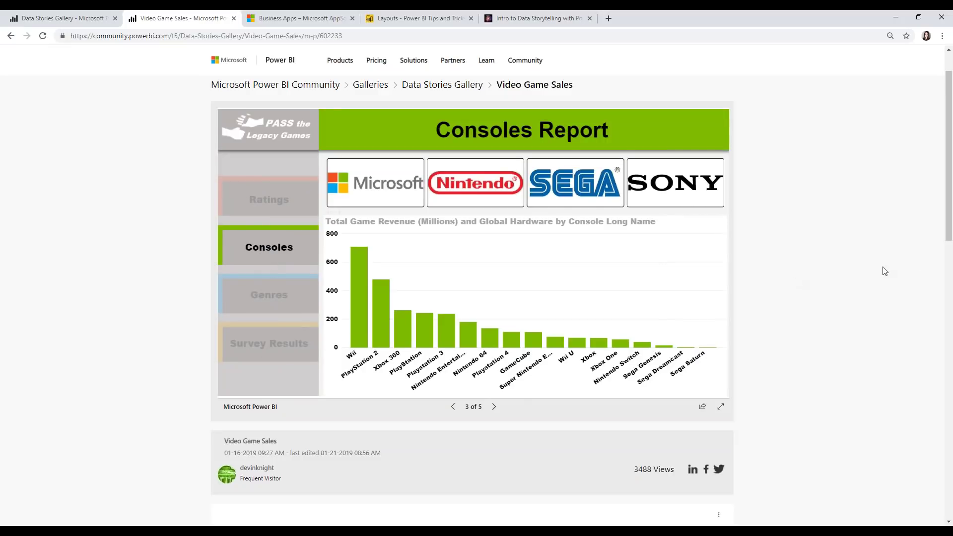
pyautogui.click(266, 303)
pyautogui.click(263, 346)
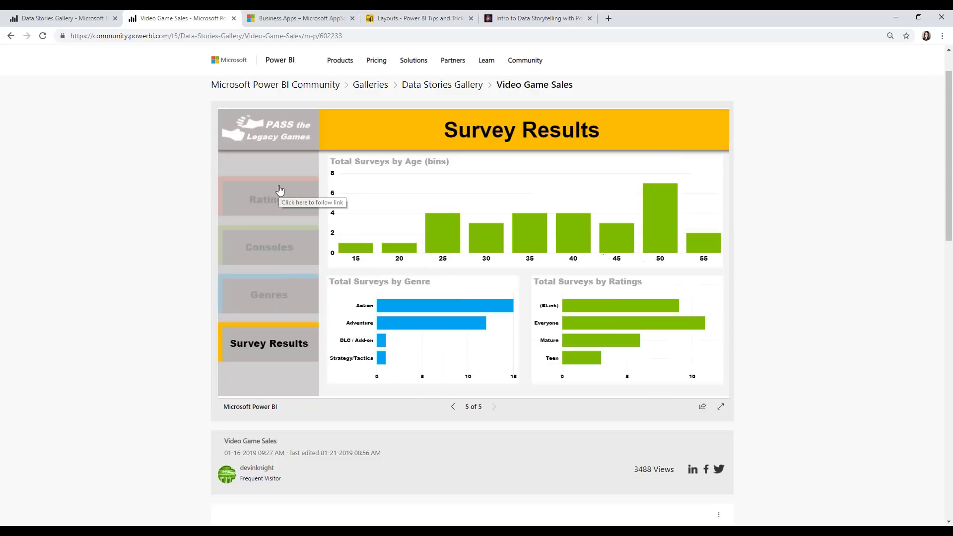
pyautogui.click(276, 193)
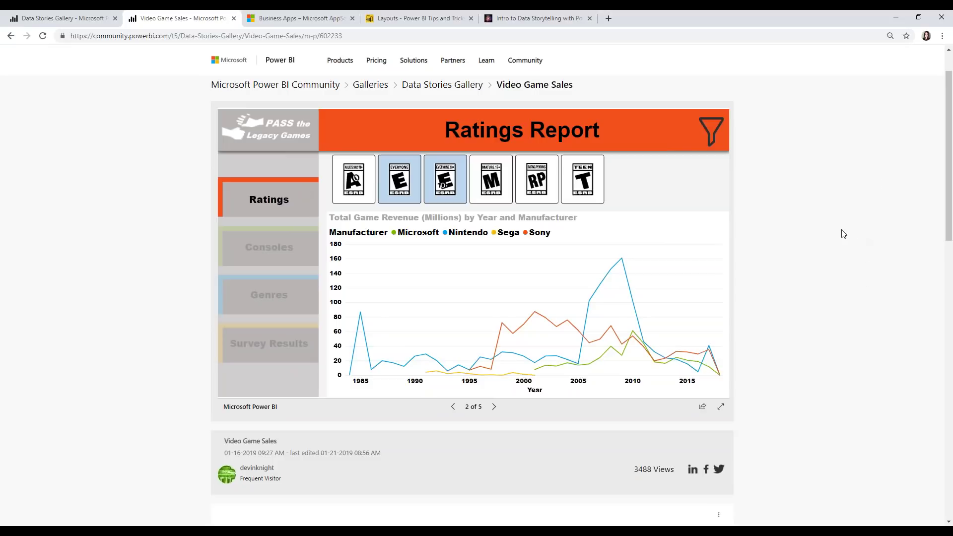
pyautogui.click(266, 253)
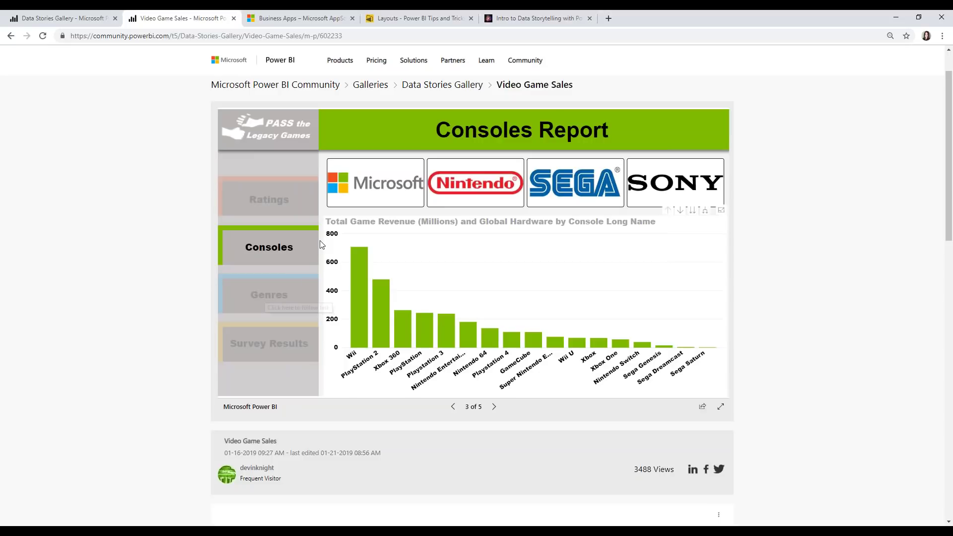
# Step: Filter the Ratings Report to Generation 3 and the Adventure genre using its pop-up filter pane
pyautogui.click(268, 198)
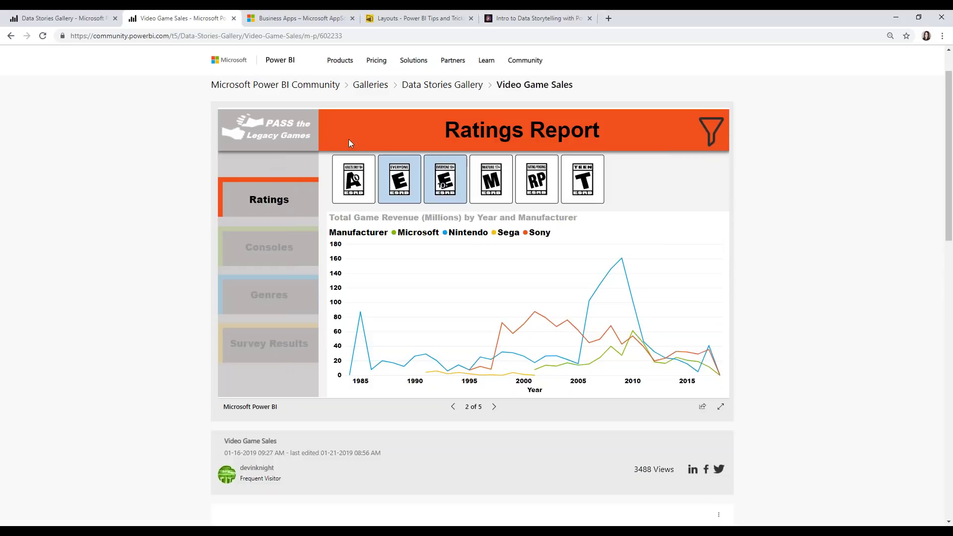
pyautogui.click(710, 129)
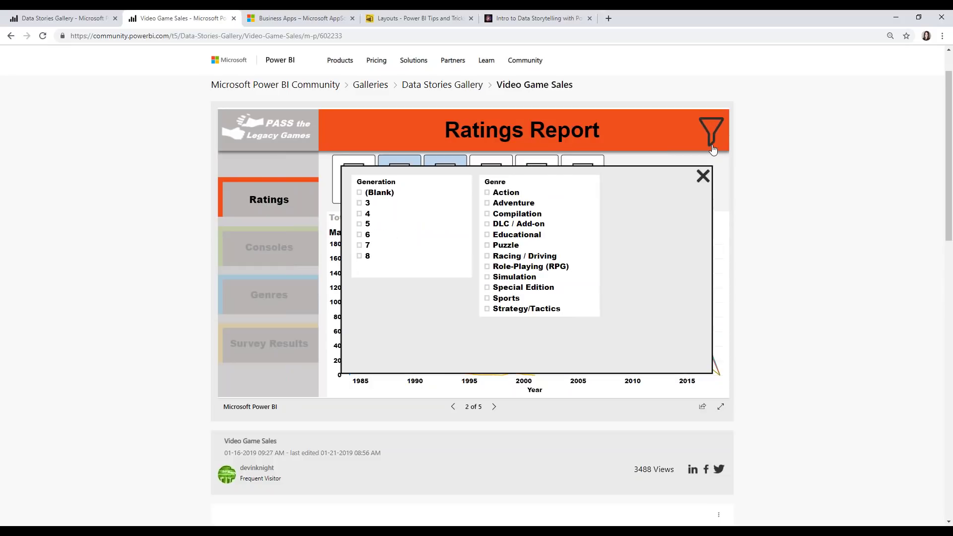
pyautogui.click(362, 203)
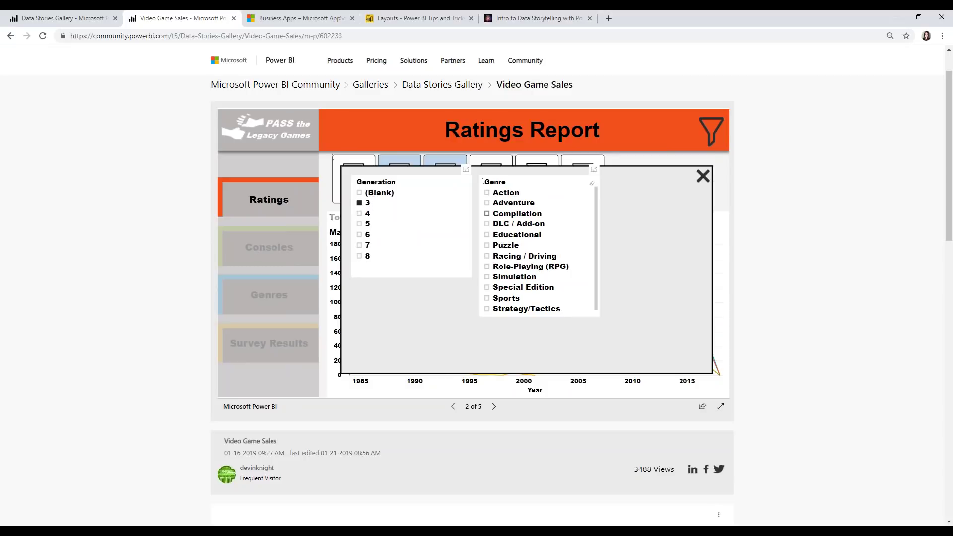
pyautogui.click(487, 204)
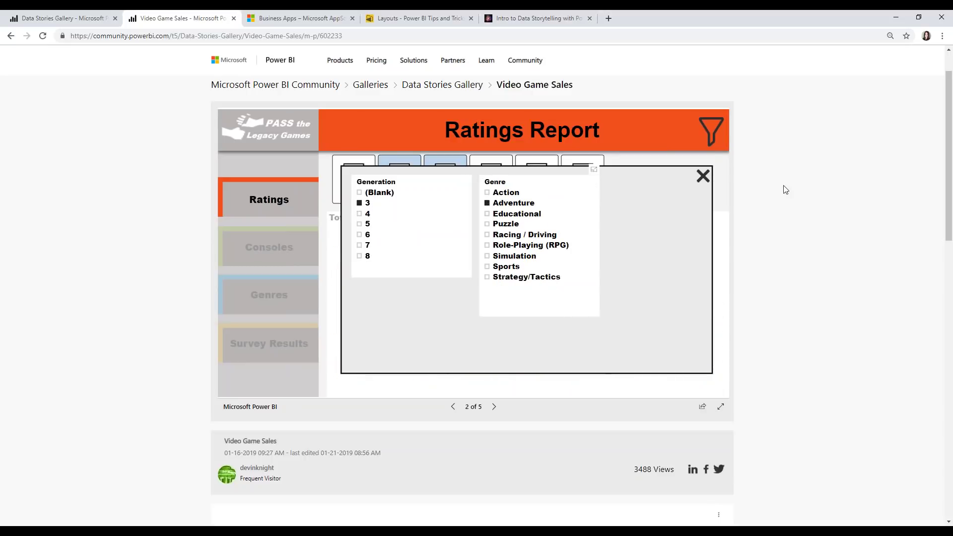
pyautogui.click(702, 176)
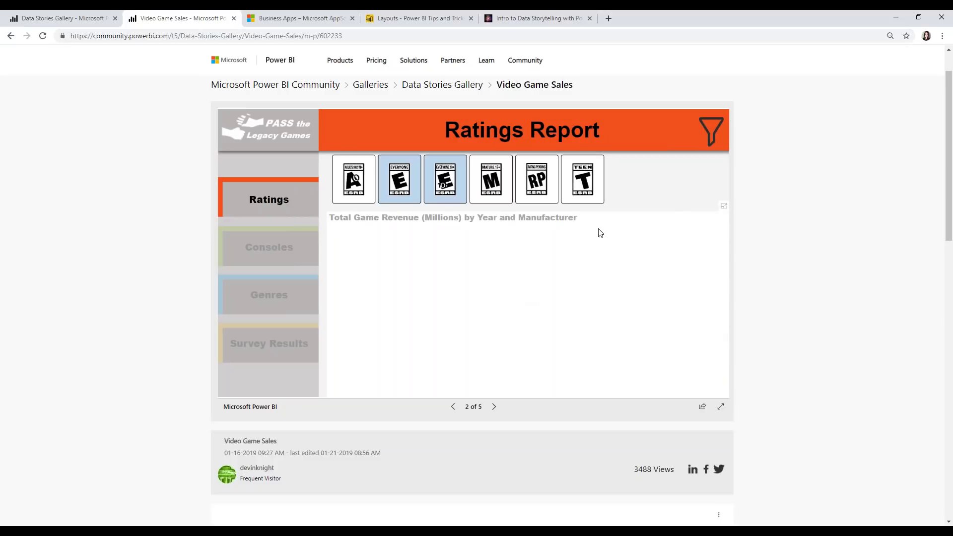
# Step: Return to the Industry Summary, show its information overlay, and cycle through the Genres, Survey Results, Ratings and Consoles pages
pyautogui.click(274, 135)
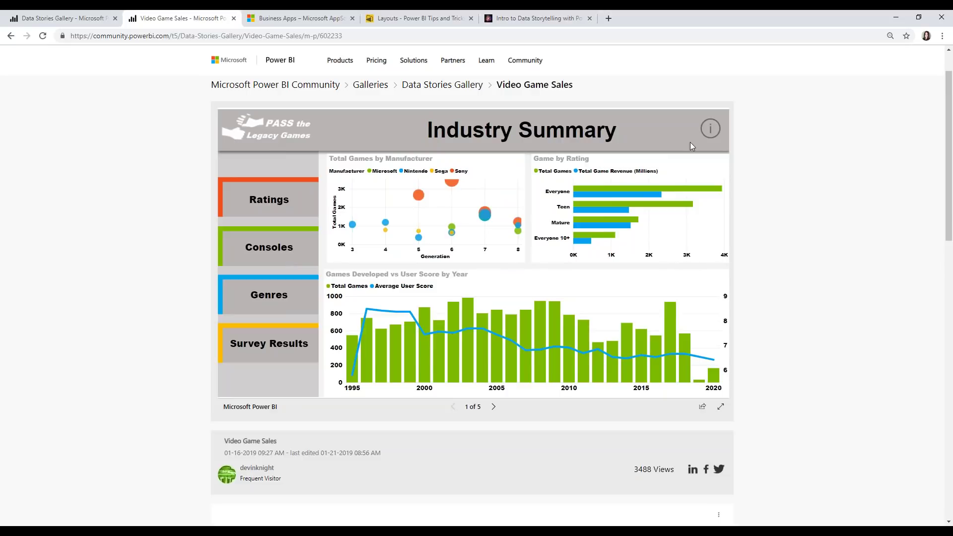
pyautogui.click(710, 128)
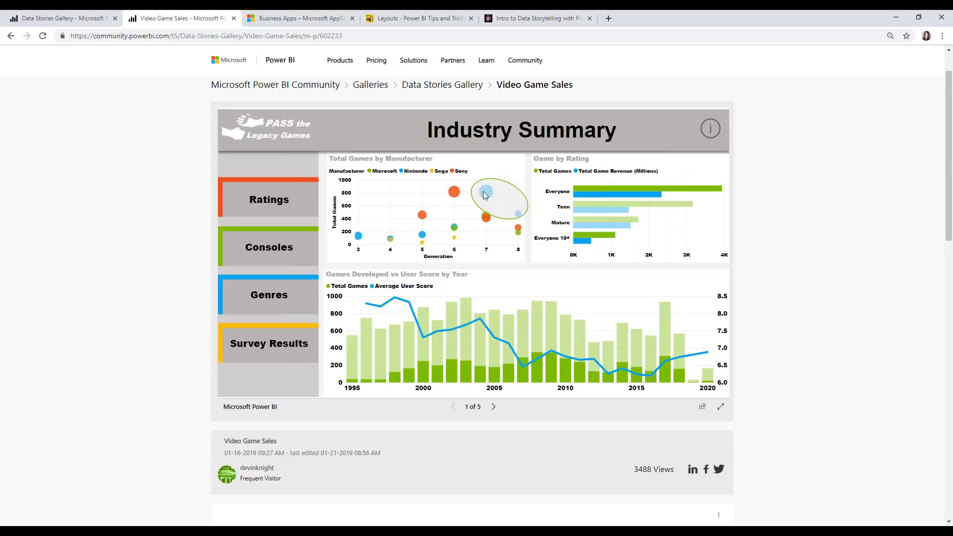
pyautogui.click(298, 305)
pyautogui.click(287, 336)
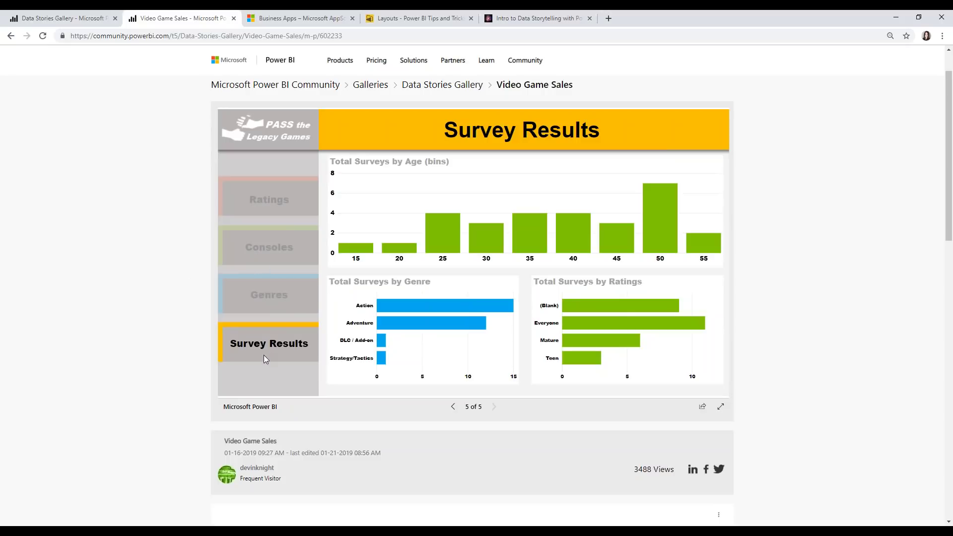
pyautogui.click(257, 198)
pyautogui.click(267, 250)
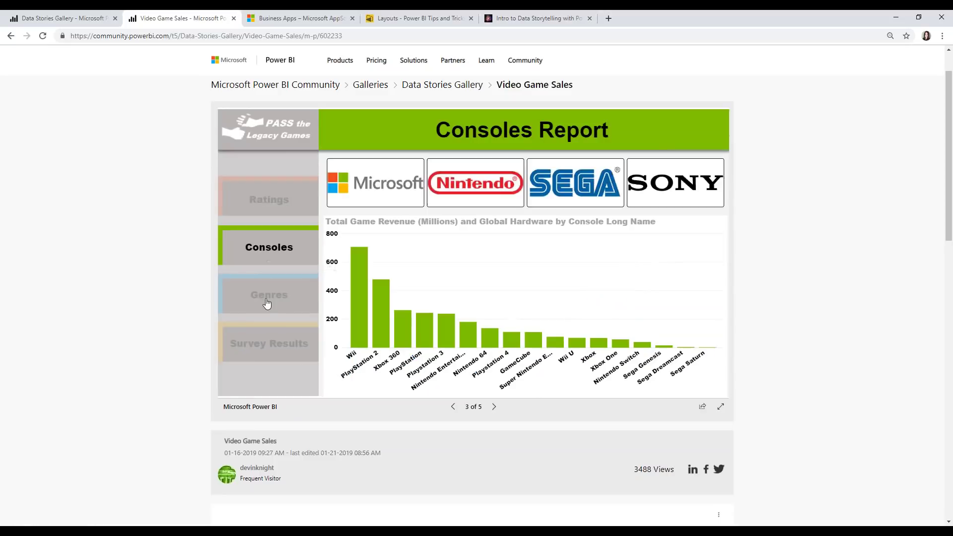
pyautogui.click(267, 306)
pyautogui.click(261, 342)
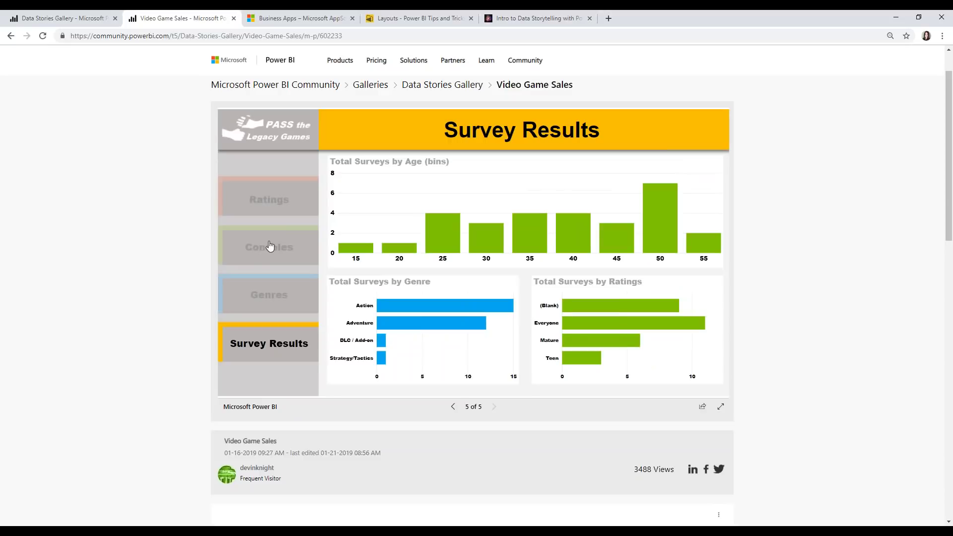
# Step: Try filtering the Consoles Report to Microsoft, Nintendo and Sega with the logo slicer, and clear the selection
pyautogui.click(269, 246)
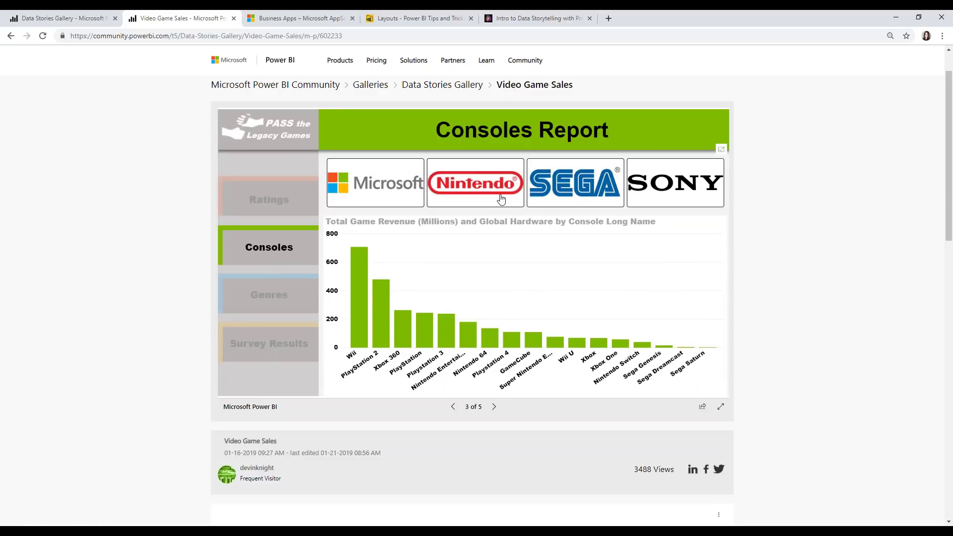
pyautogui.click(500, 198)
pyautogui.click(556, 200)
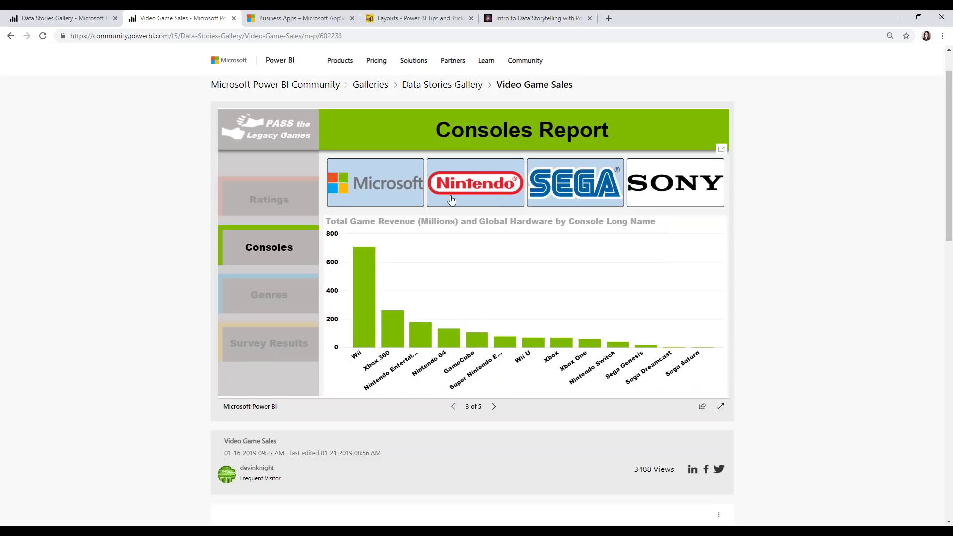
pyautogui.click(498, 192)
pyautogui.click(498, 192)
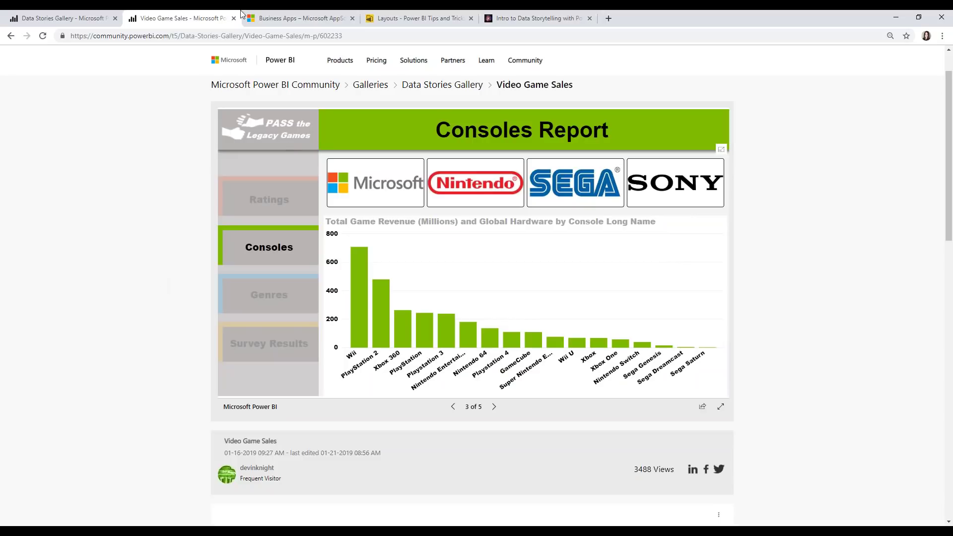
# Step: Switch to the AppSource marketplace and look through the available Power BI visuals
pyautogui.click(309, 20)
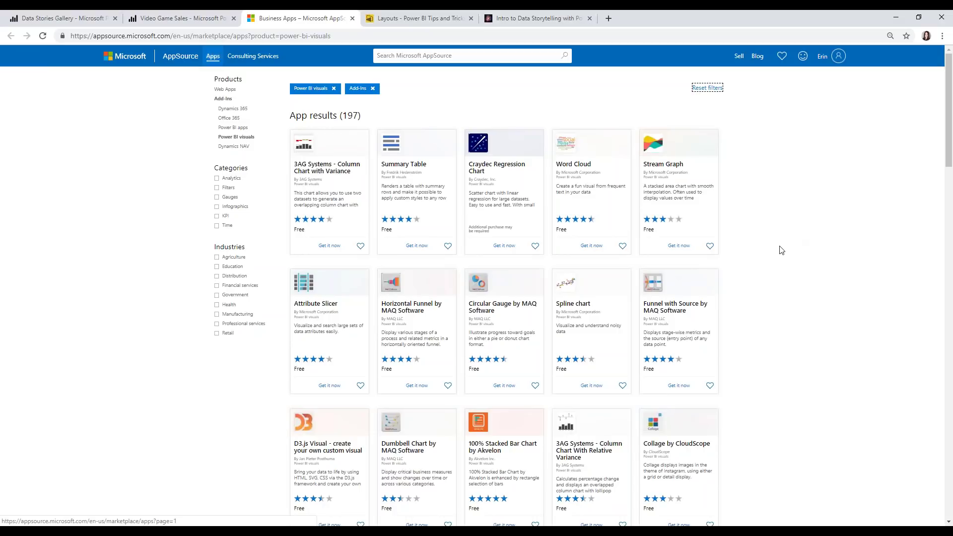
pyautogui.scroll(-1, 781, 250)
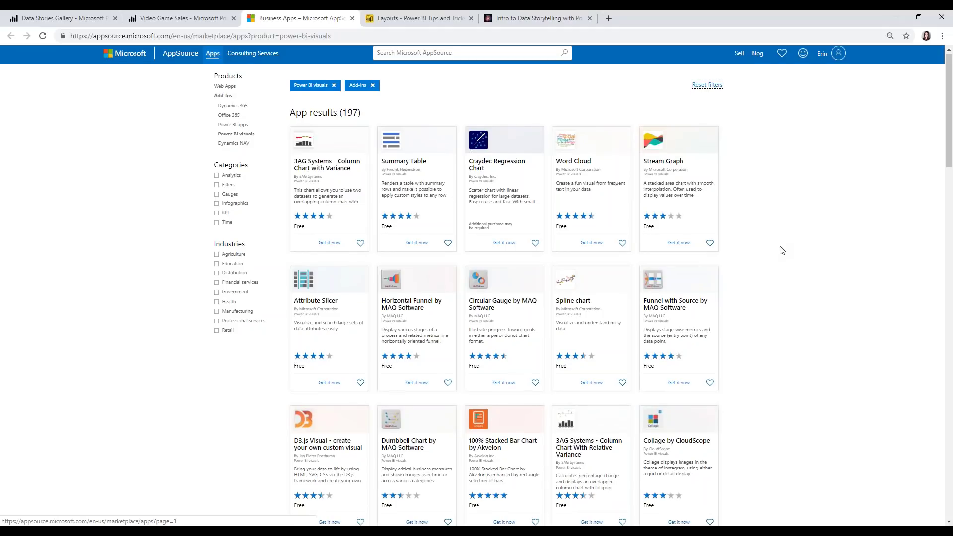
pyautogui.scroll(-1, 781, 250)
pyautogui.scroll(-2, 781, 253)
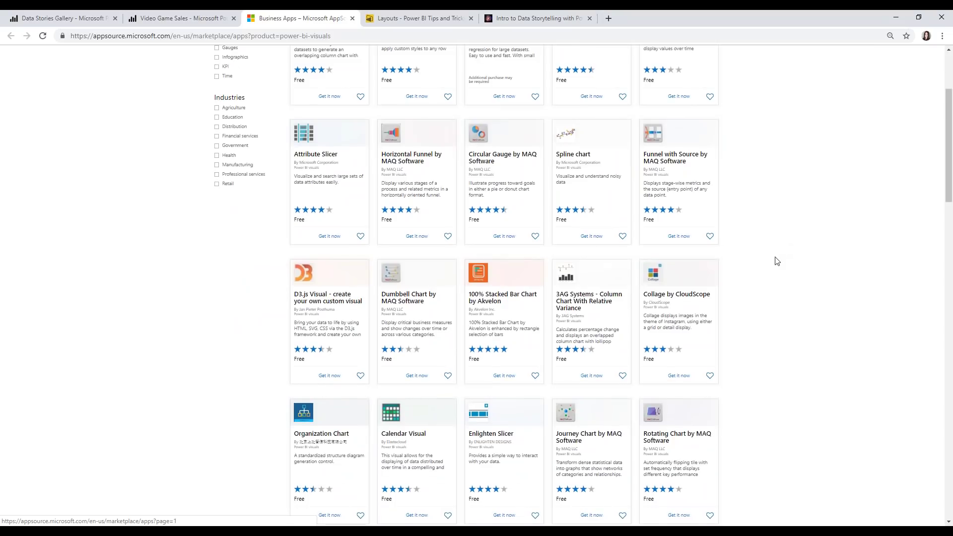
pyautogui.scroll(-3, 776, 260)
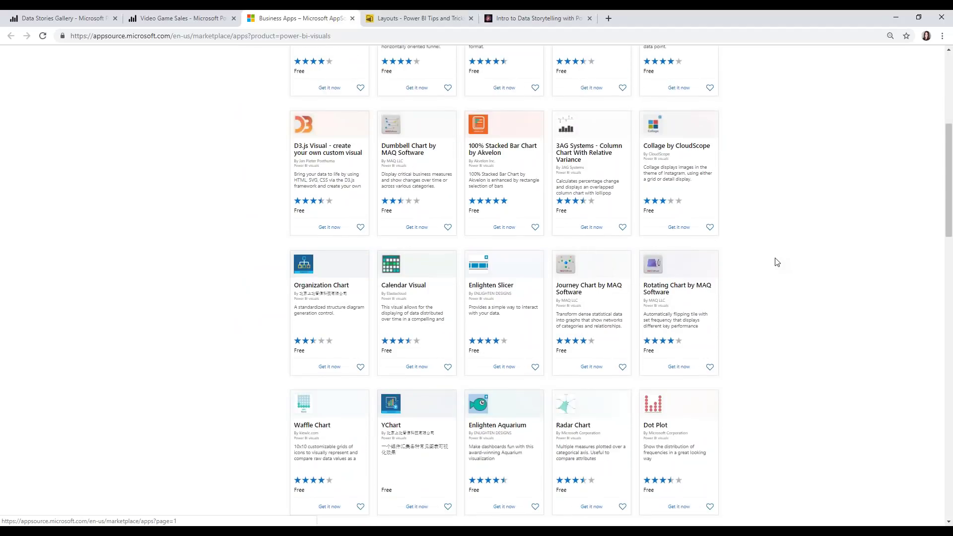
pyautogui.scroll(6, 776, 262)
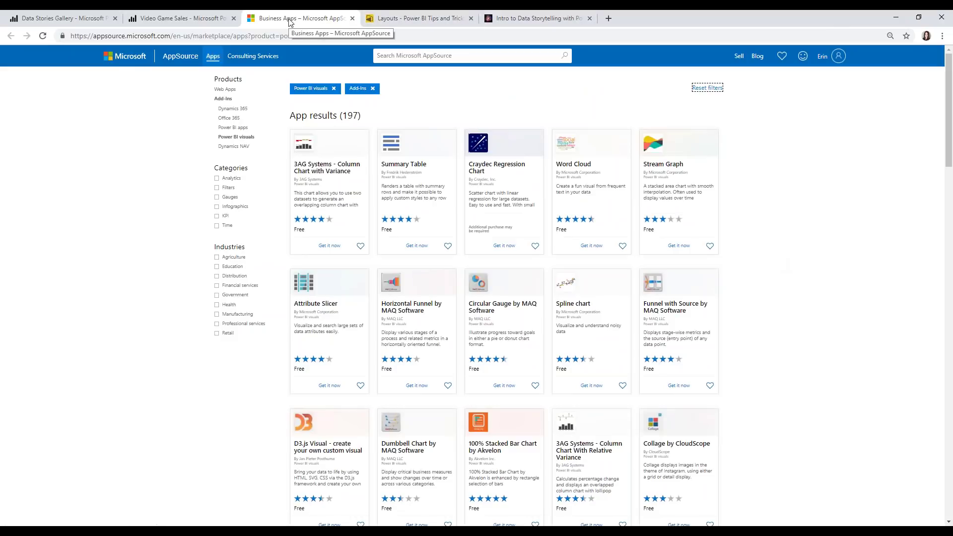
# Step: Switch to the Power BI Tips and Tricks layouts page and look over the downloadable layouts and Theme Generator options
pyautogui.click(412, 25)
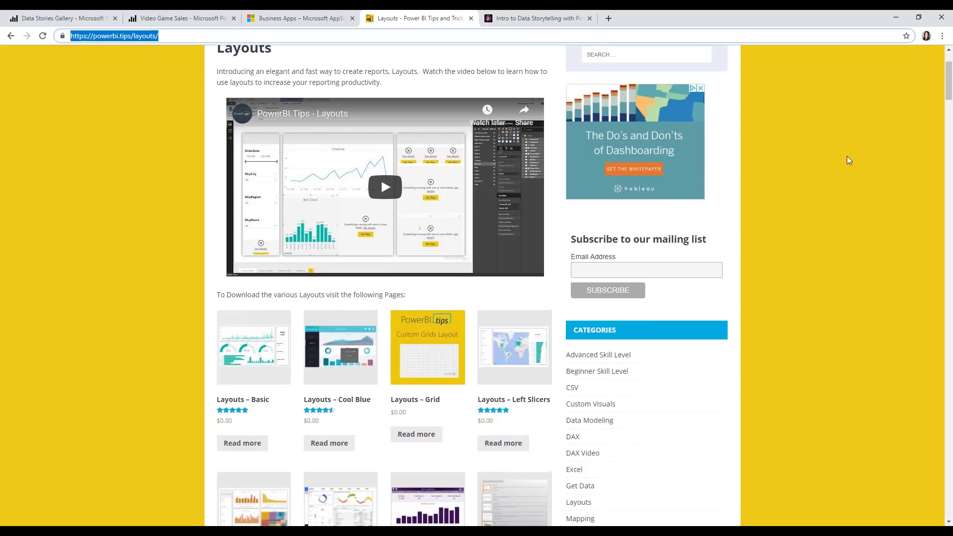
pyautogui.scroll(1, 846, 155)
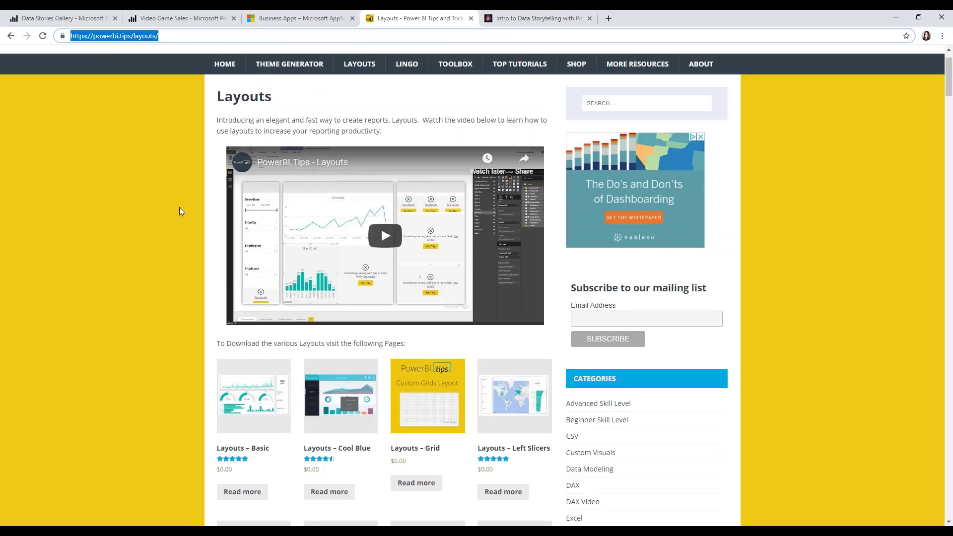
pyautogui.scroll(-9, 180, 208)
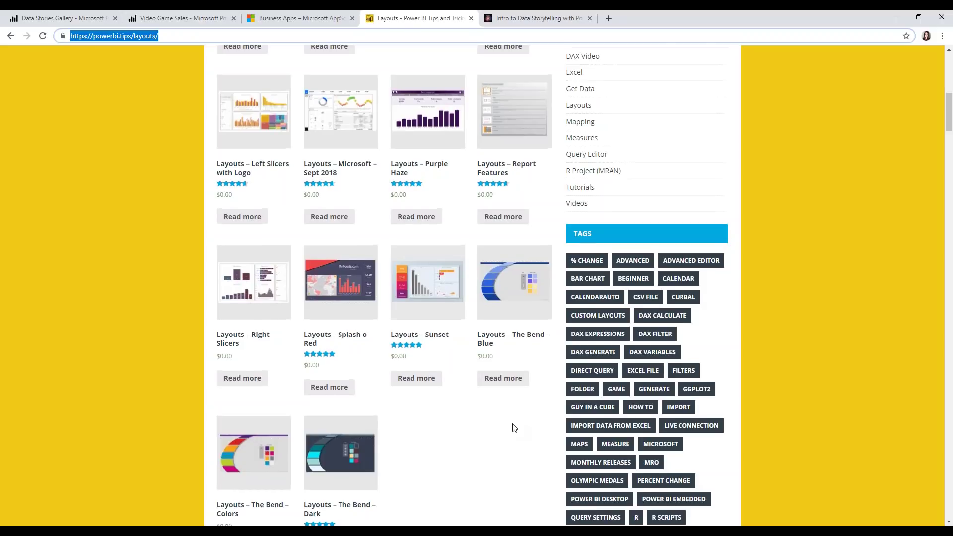
pyautogui.scroll(5, 514, 428)
pyautogui.scroll(5, 514, 428)
pyautogui.moveTo(277, 117)
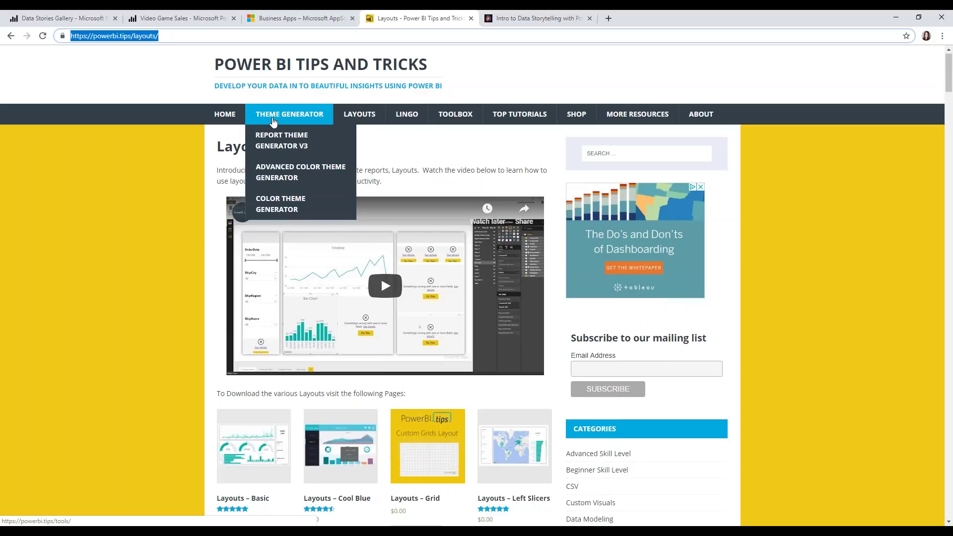
pyautogui.click(99, 214)
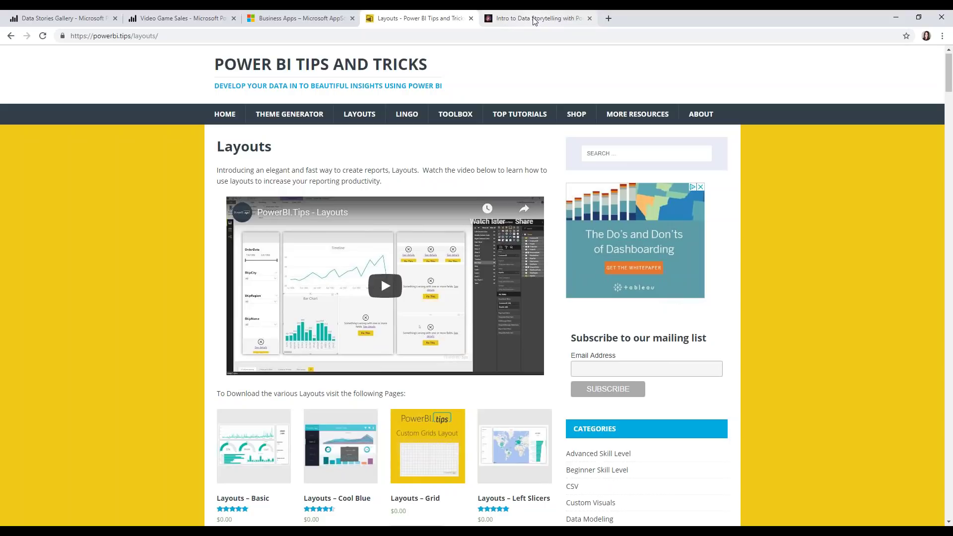
# Step: Switch to the Intro to Data Storytelling page
pyautogui.click(534, 20)
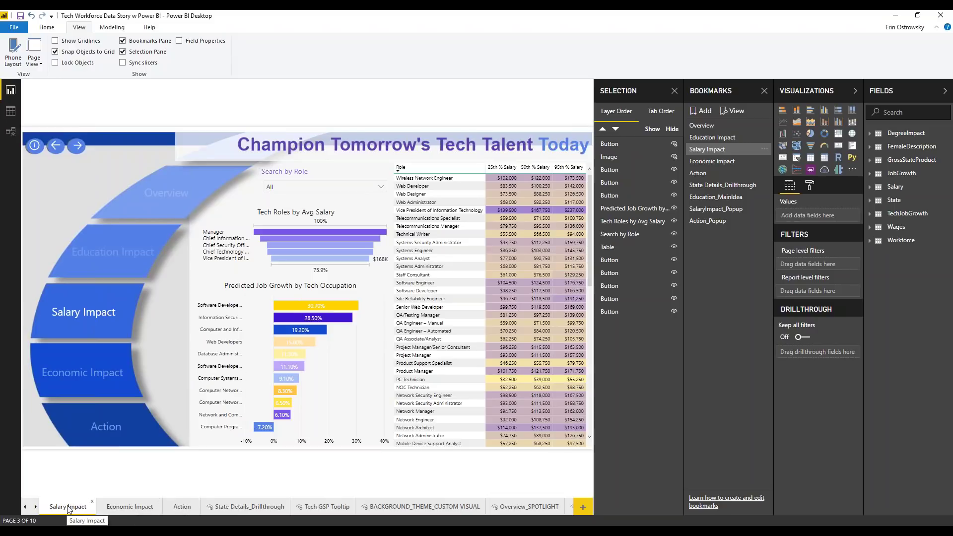
# Step: Switch to the BACKGROUND_THEME_CUSTOM VISUAL page and close the selection and bookmarks panes
pyautogui.click(431, 506)
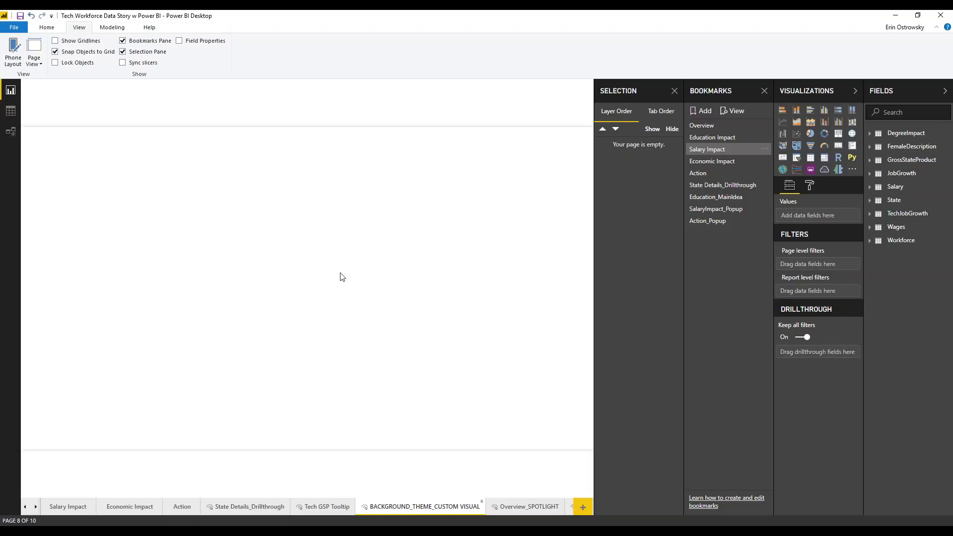
pyautogui.click(51, 26)
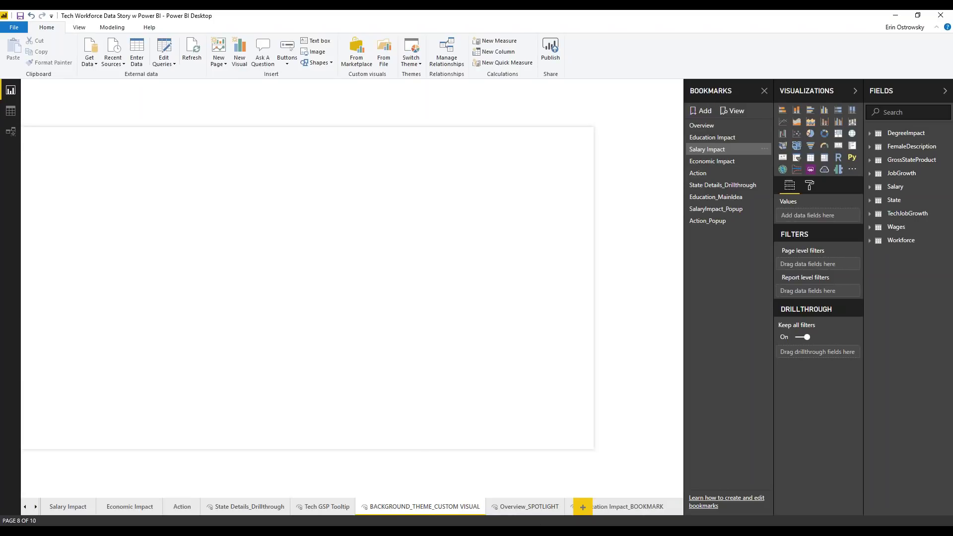
pyautogui.click(764, 92)
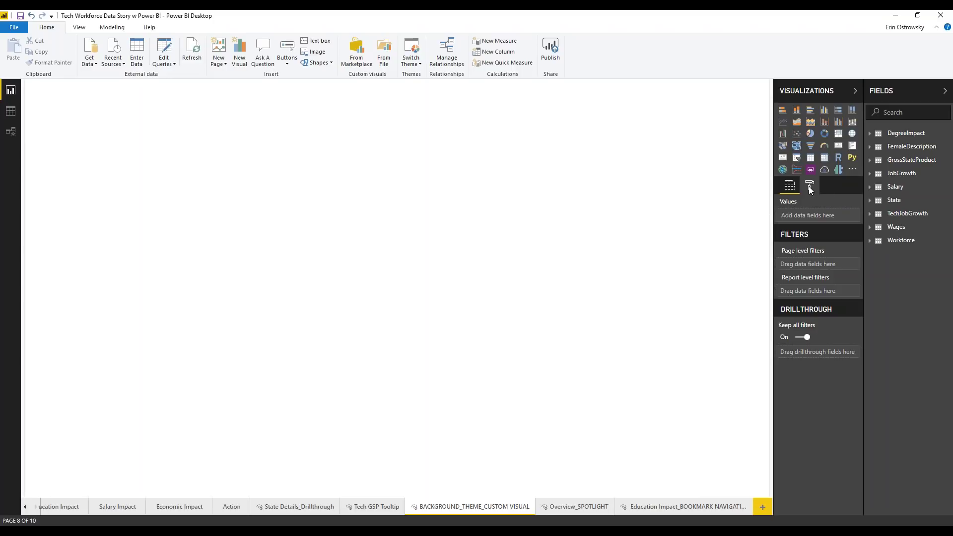
pyautogui.press('alt')
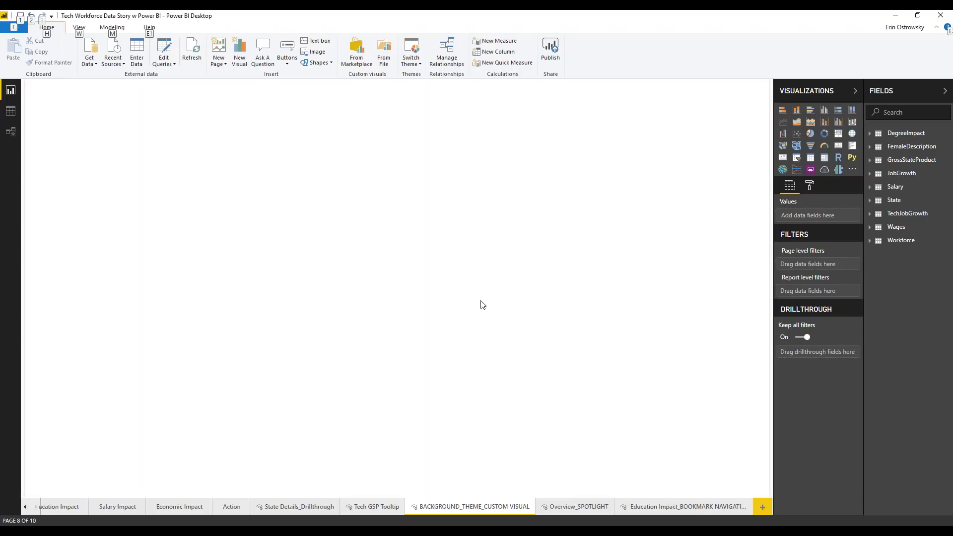
pyautogui.press('alt')
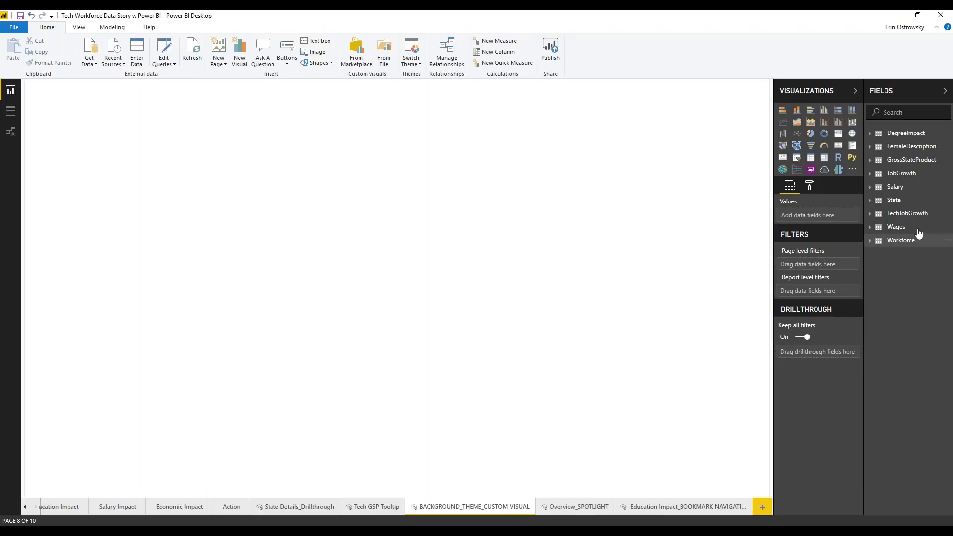
# Step: Add Background_hi res.jpg as the page background image
pyautogui.click(807, 186)
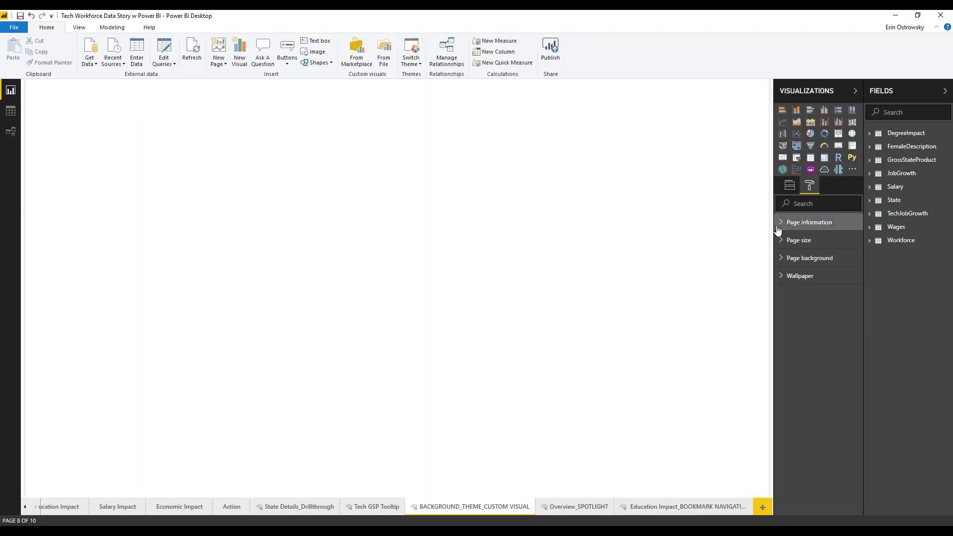
pyautogui.click(786, 259)
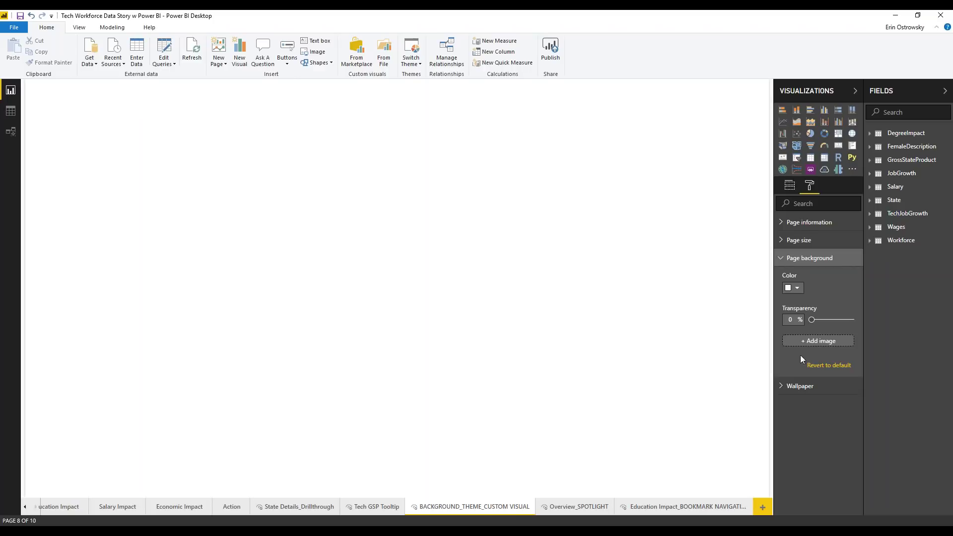
pyautogui.click(809, 342)
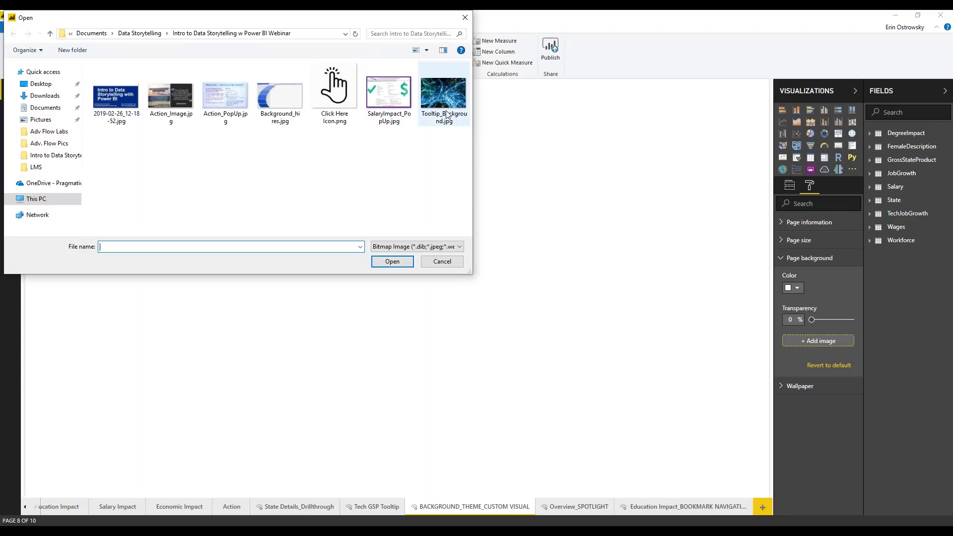
pyautogui.click(281, 101)
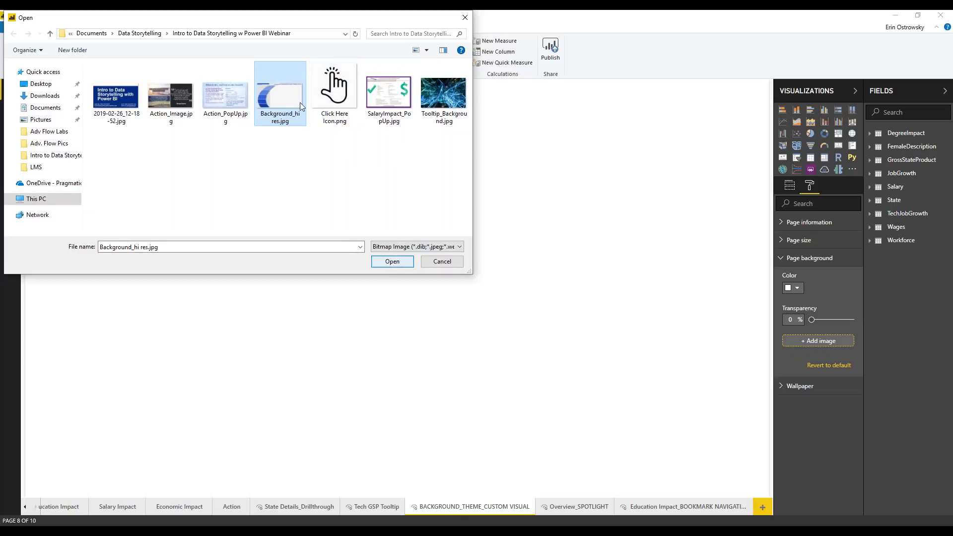
pyautogui.click(382, 266)
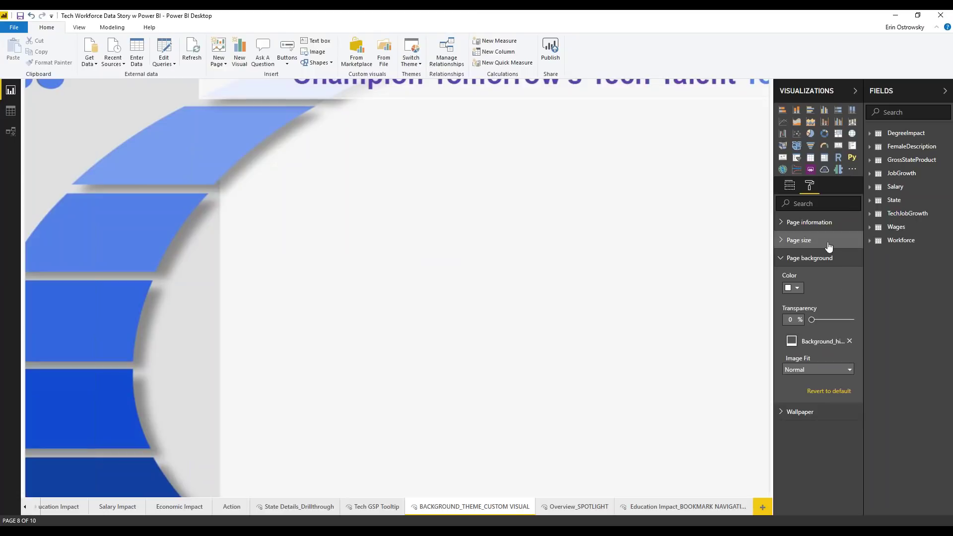
# Step: Try the page background at 100% transparency, return it to 0%, and set the image fit to Fit
pyautogui.click(853, 320)
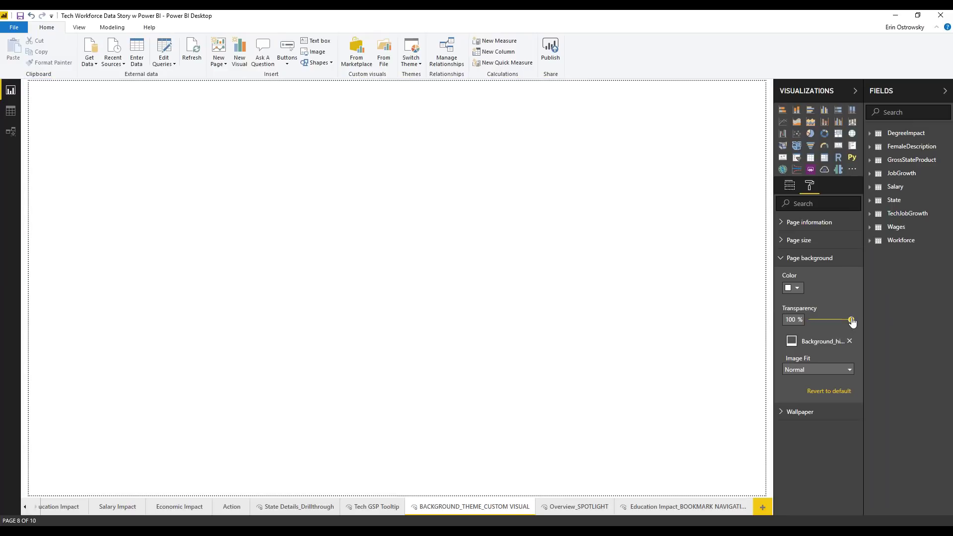
pyautogui.moveTo(852, 320); pyautogui.dragTo(811, 319)
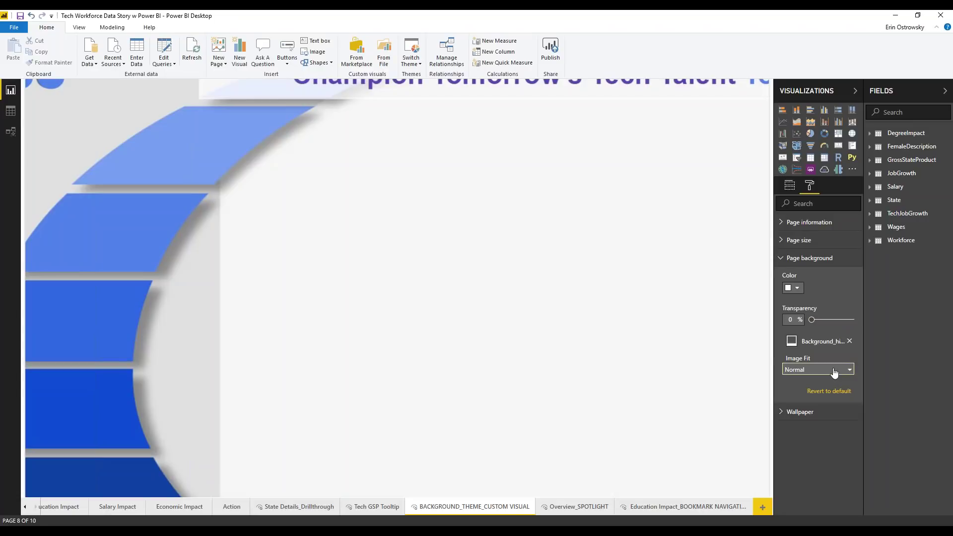
pyautogui.click(834, 372)
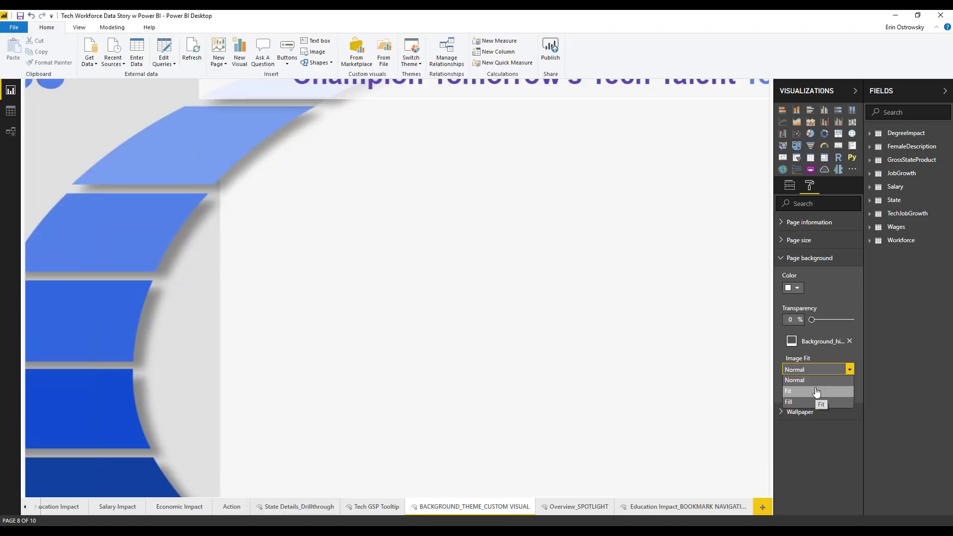
pyautogui.click(816, 391)
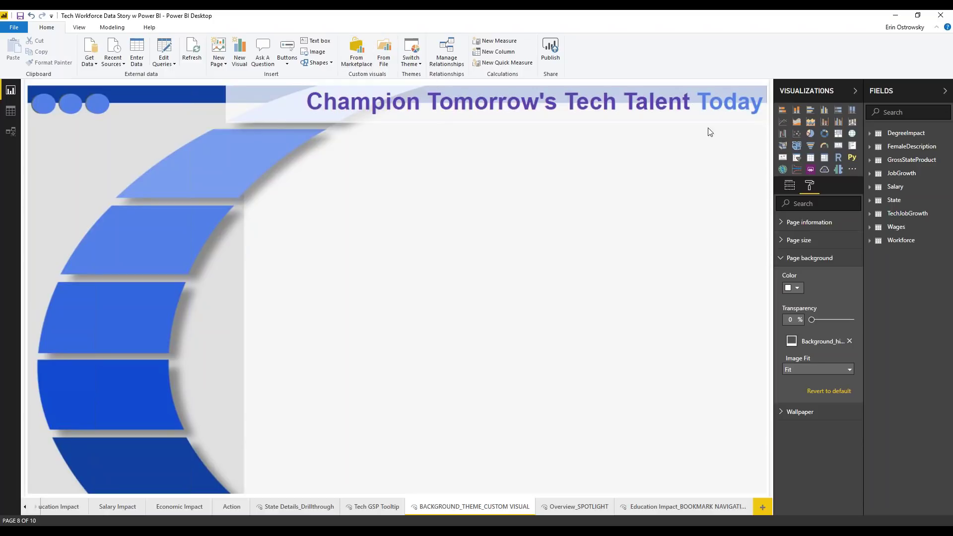
# Step: View the custom visual import options, and import The Bend - Blue_createdbyPowerBi_Tips.json as the report theme
pyautogui.click(852, 170)
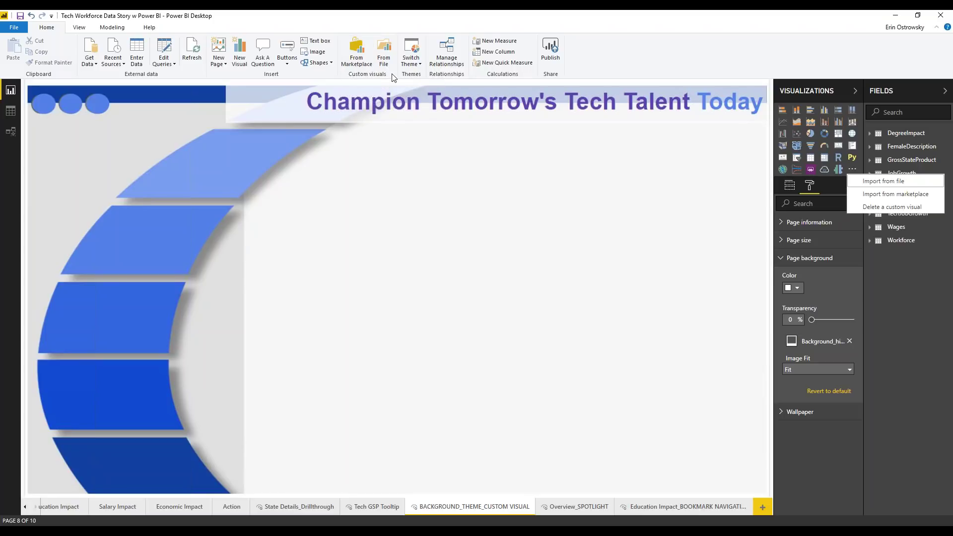
pyautogui.click(420, 68)
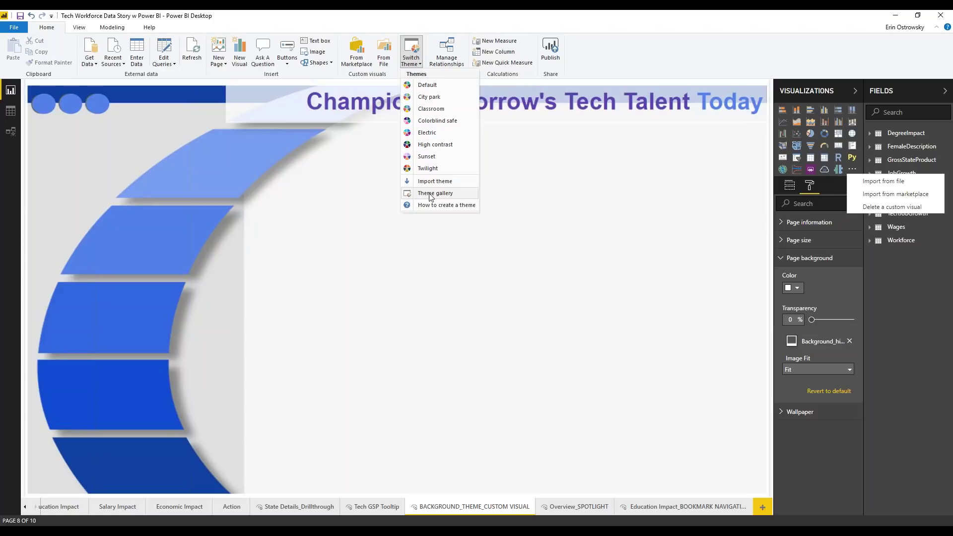
pyautogui.click(443, 183)
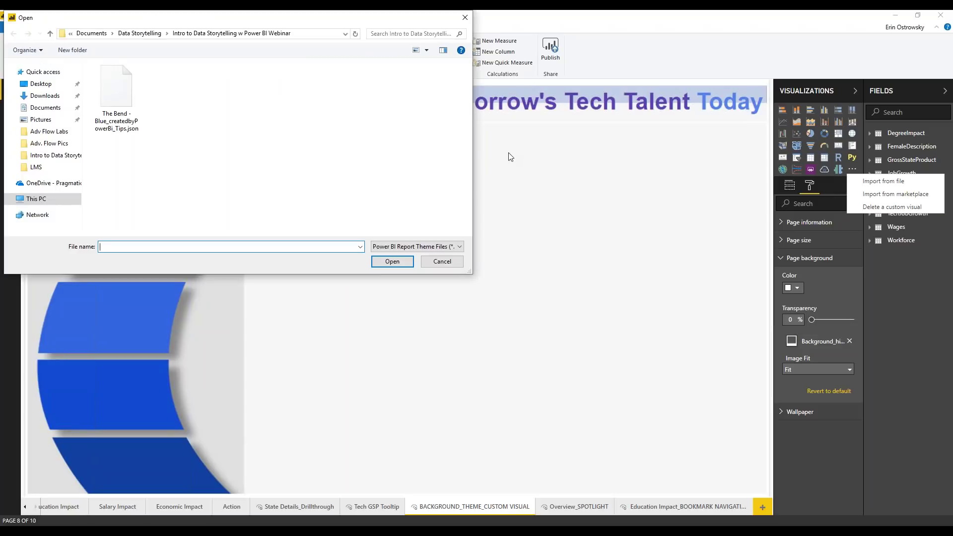
pyautogui.click(124, 101)
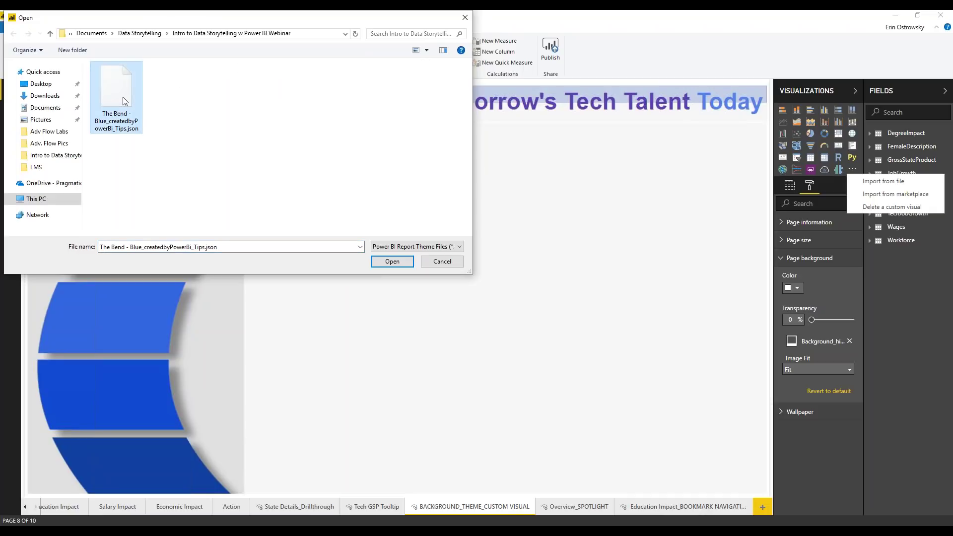
pyautogui.click(390, 262)
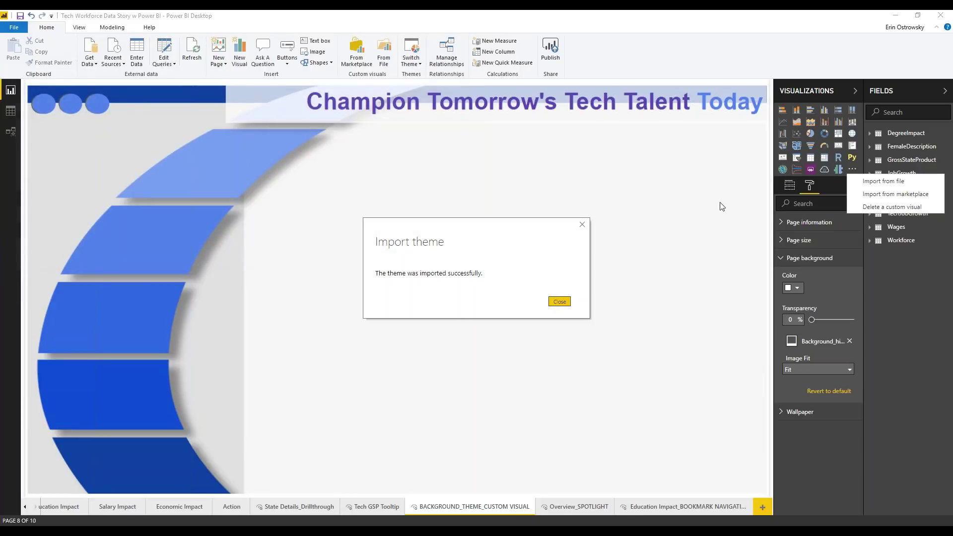
pyautogui.click(559, 302)
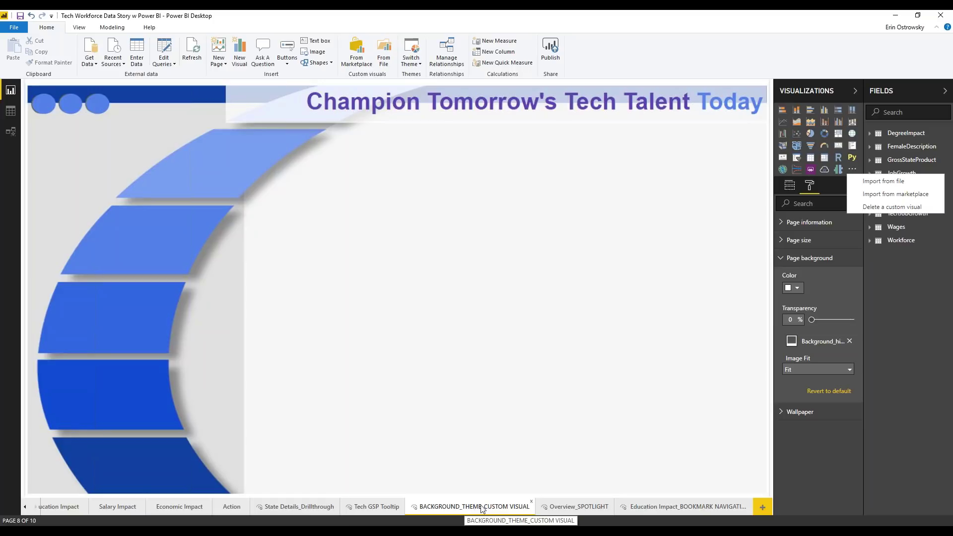
# Step: Switch to the Overview_SPOTLIGHT page and put the text box about computing-related jobs in the spotlight
pyautogui.click(576, 506)
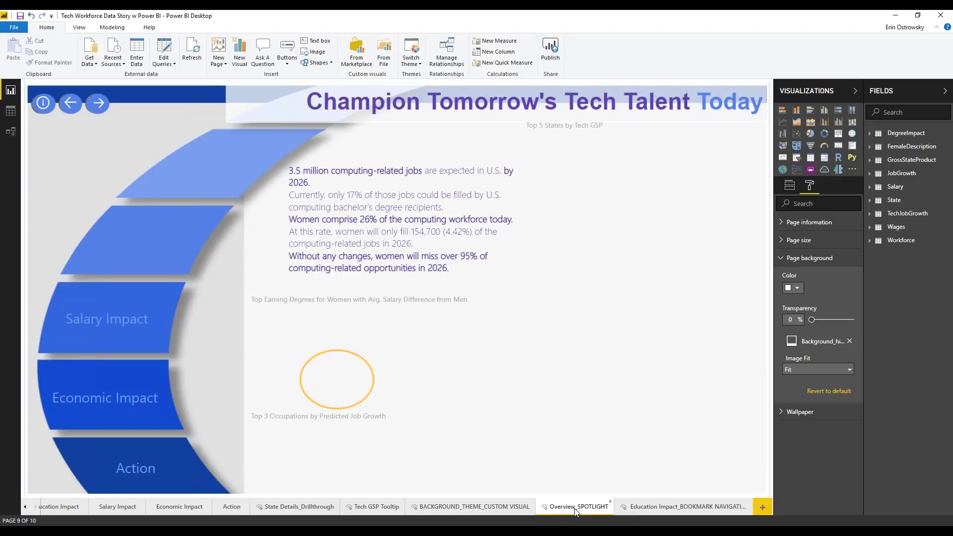
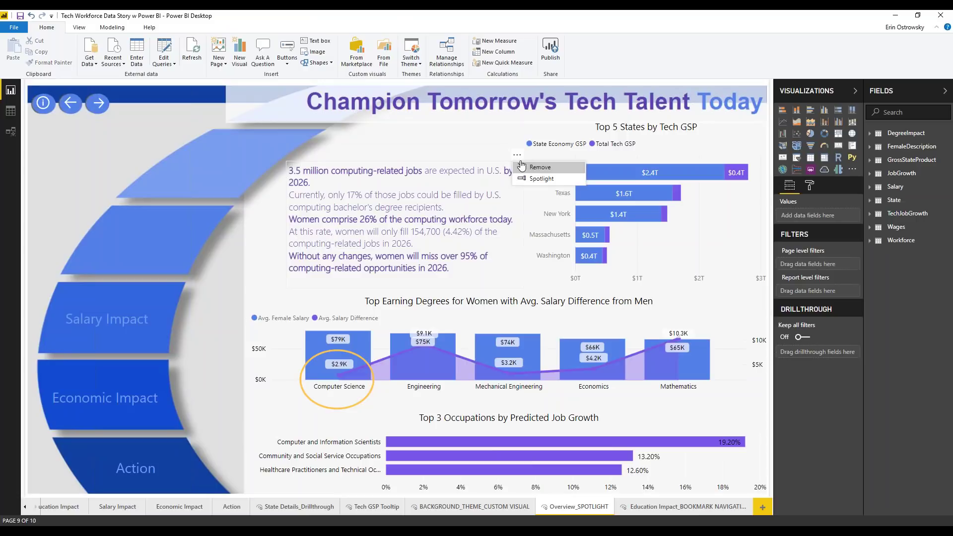
pyautogui.click(526, 184)
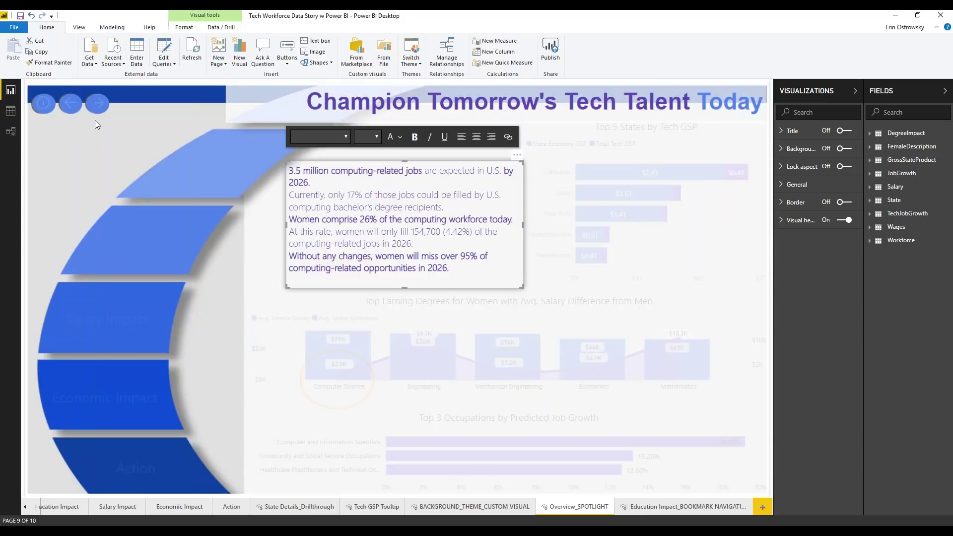
# Step: Display the bookmarks and selection panes beside the report page
pyautogui.click(79, 29)
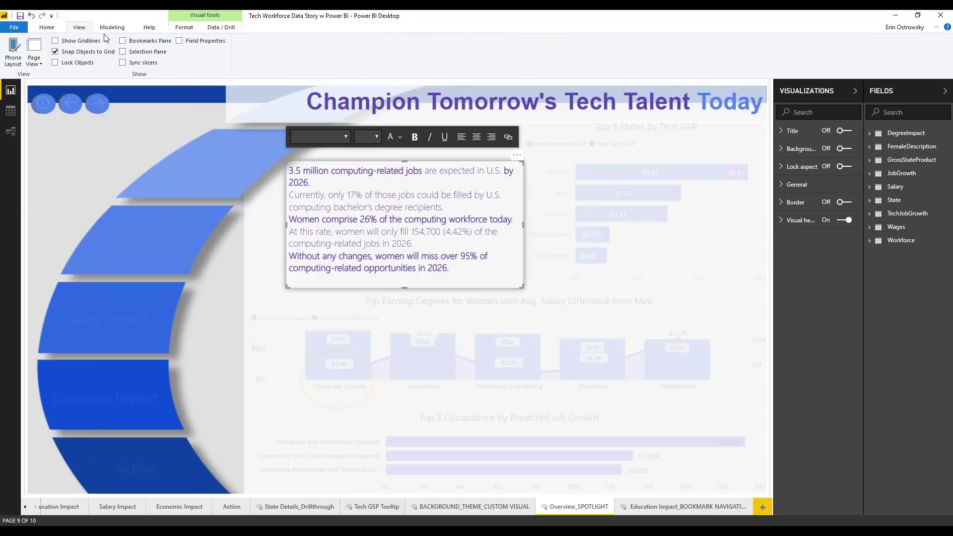
pyautogui.click(124, 41)
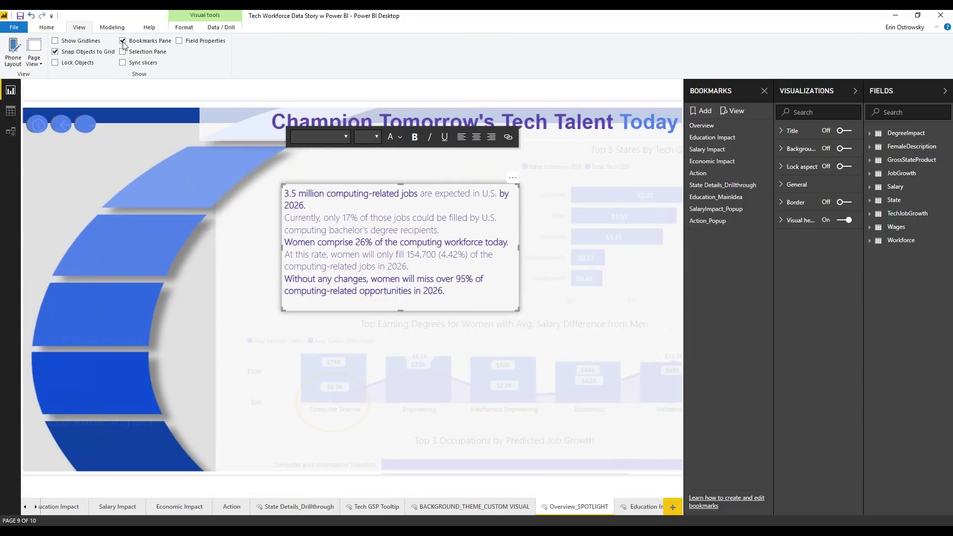
pyautogui.click(123, 52)
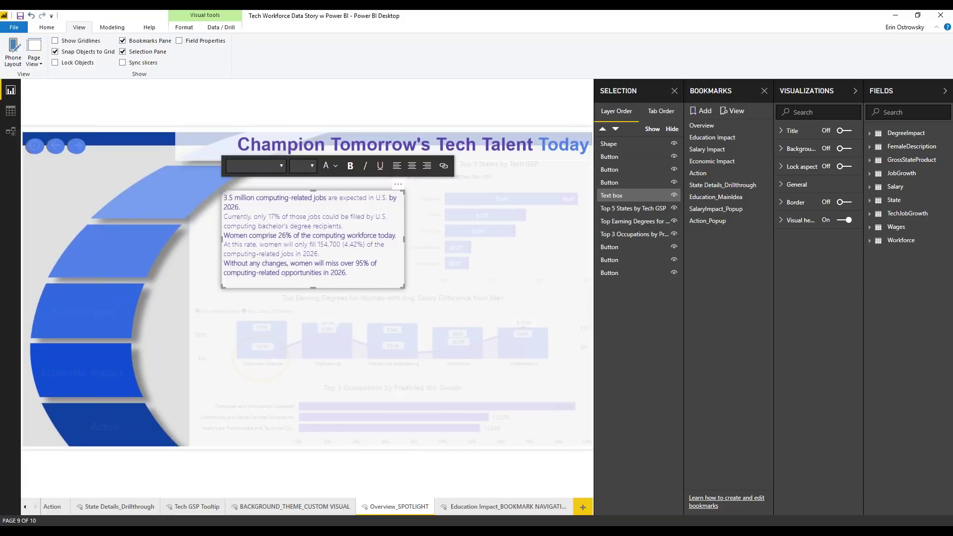
# Step: Add a bookmark of the spotlighted page view and name it Overview_0319
pyautogui.click(708, 112)
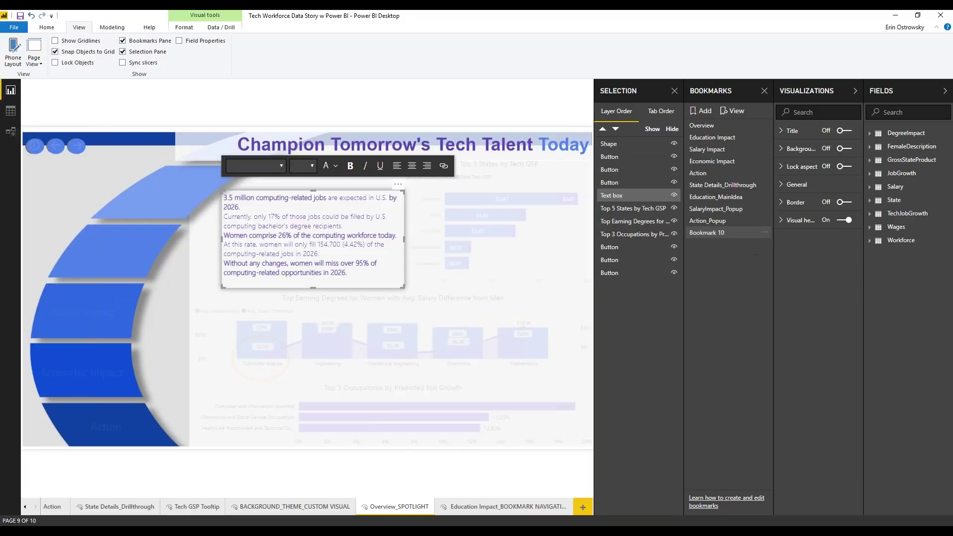
pyautogui.click(763, 238)
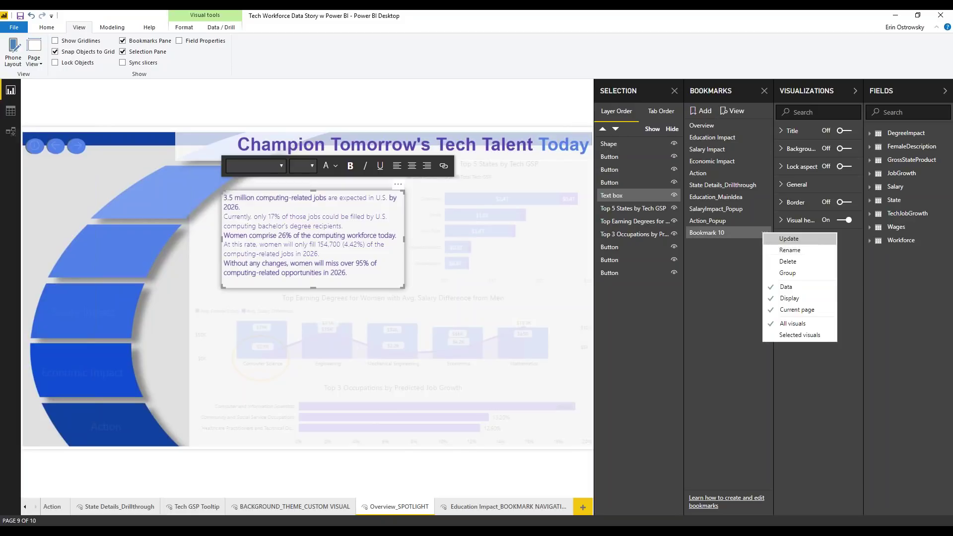
pyautogui.click(784, 253)
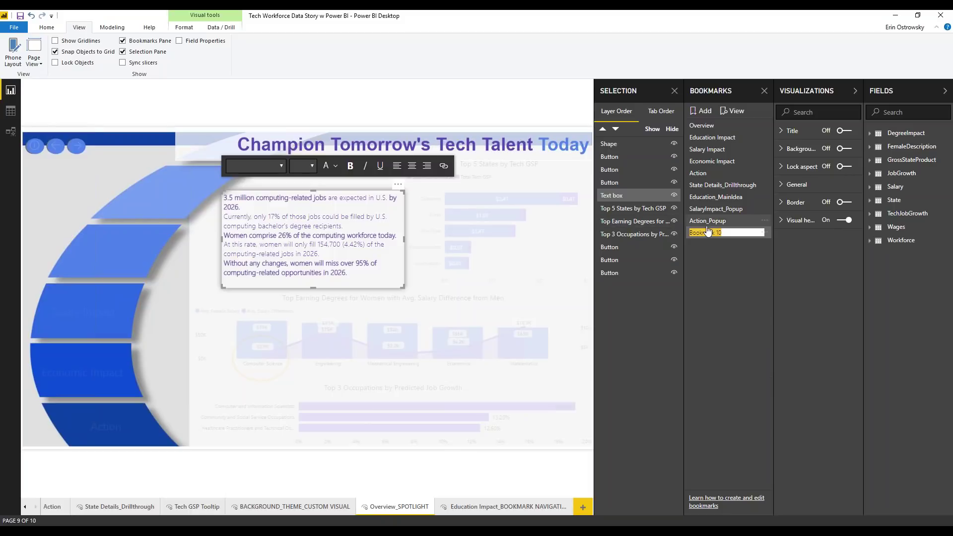
pyautogui.write('Overvi')
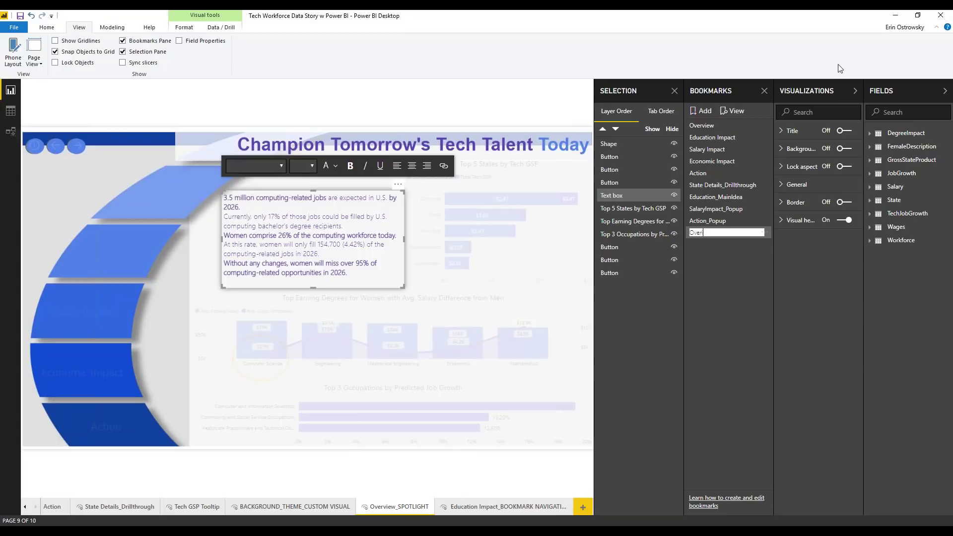
pyautogui.write('view_0319')
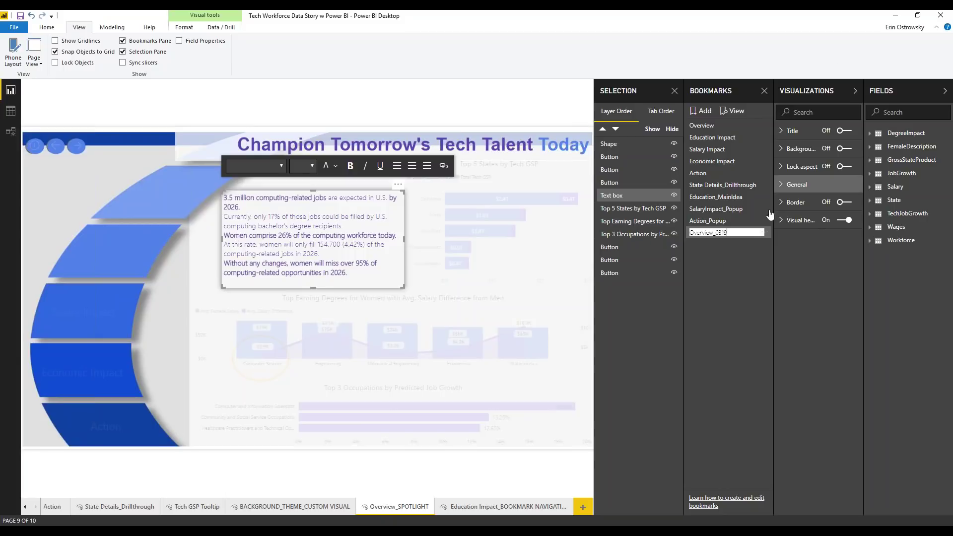
pyautogui.click(723, 260)
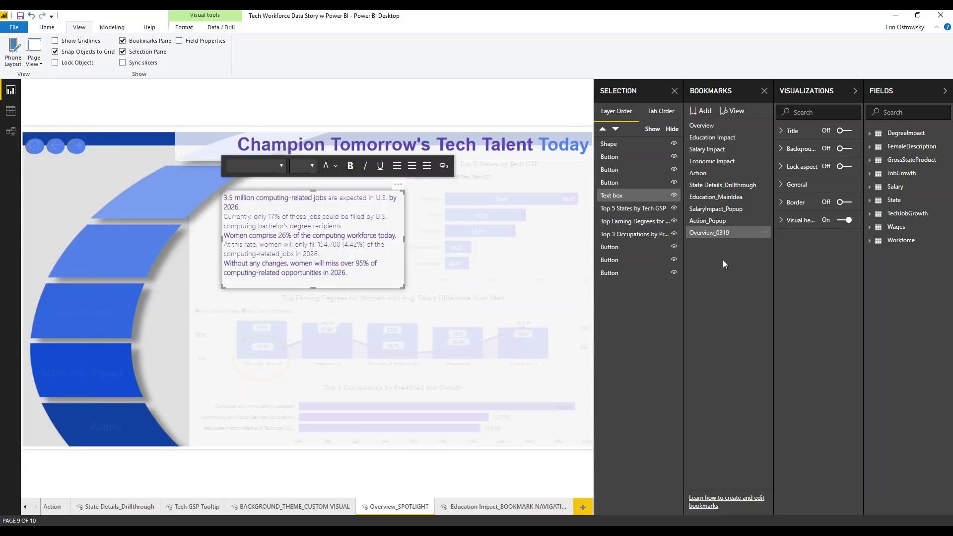
# Step: Apply the Overview_0319 bookmark and clear the spotlight from the page
pyautogui.click(710, 232)
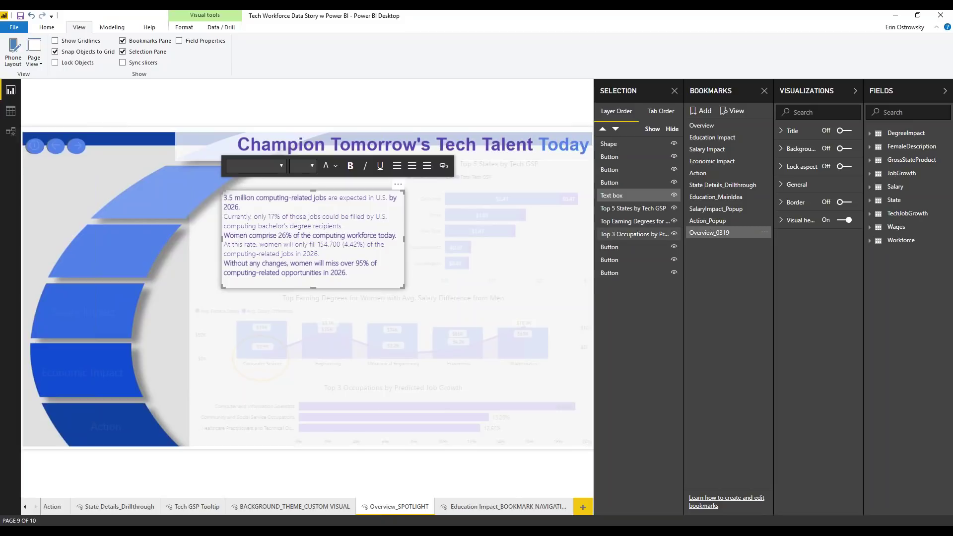
pyautogui.click(713, 233)
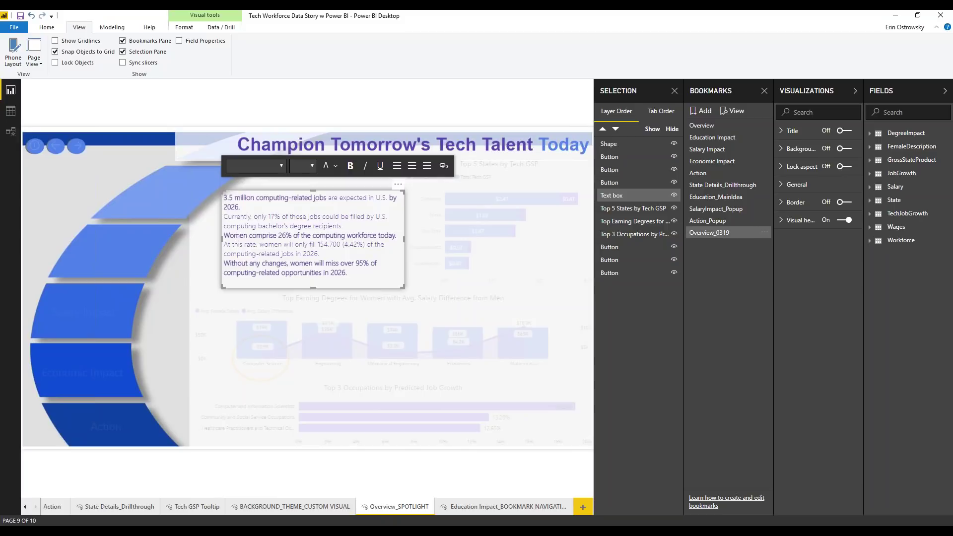
pyautogui.click(185, 278)
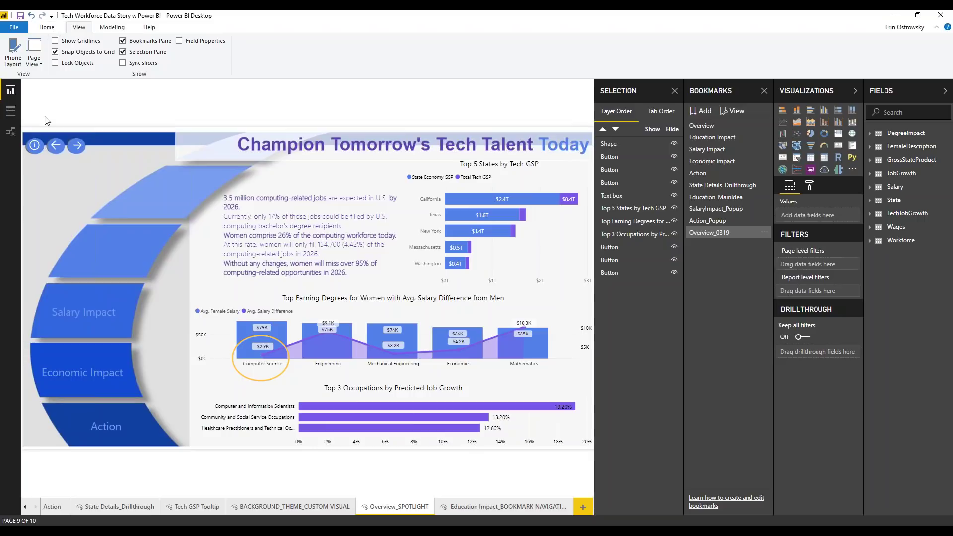
# Step: Delete the existing information button from the Overview_SPOTLIGHT page and insert a new Information button
pyautogui.click(33, 146)
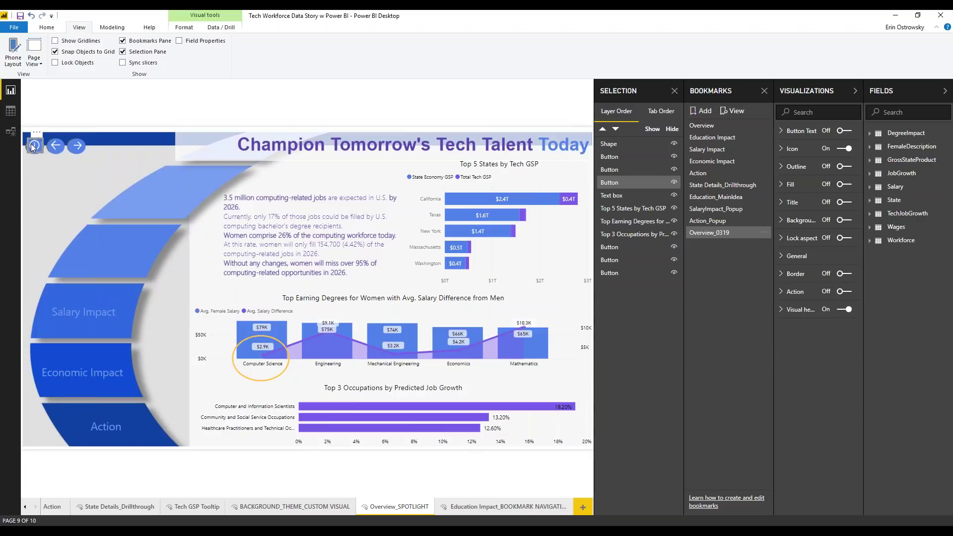
pyautogui.press('Delete')
pyautogui.click(50, 28)
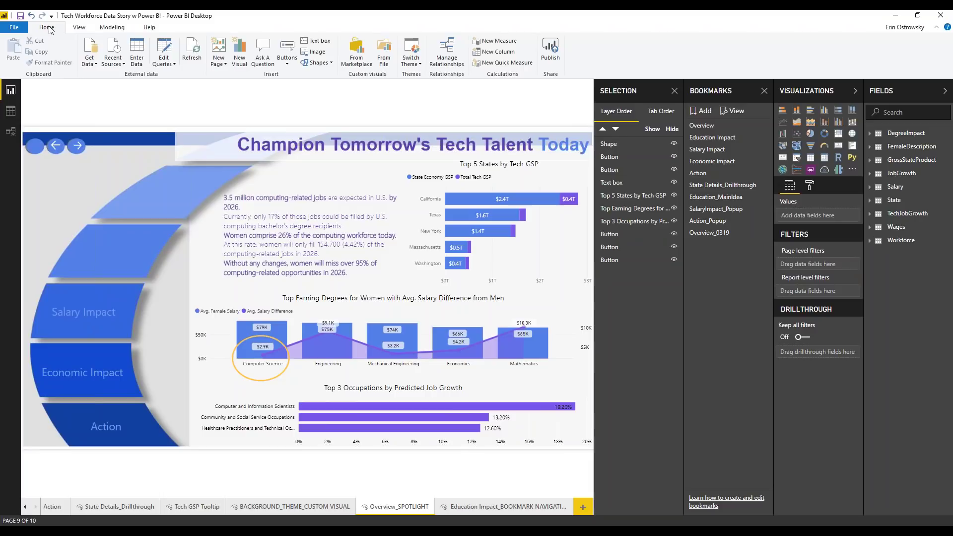
pyautogui.click(328, 64)
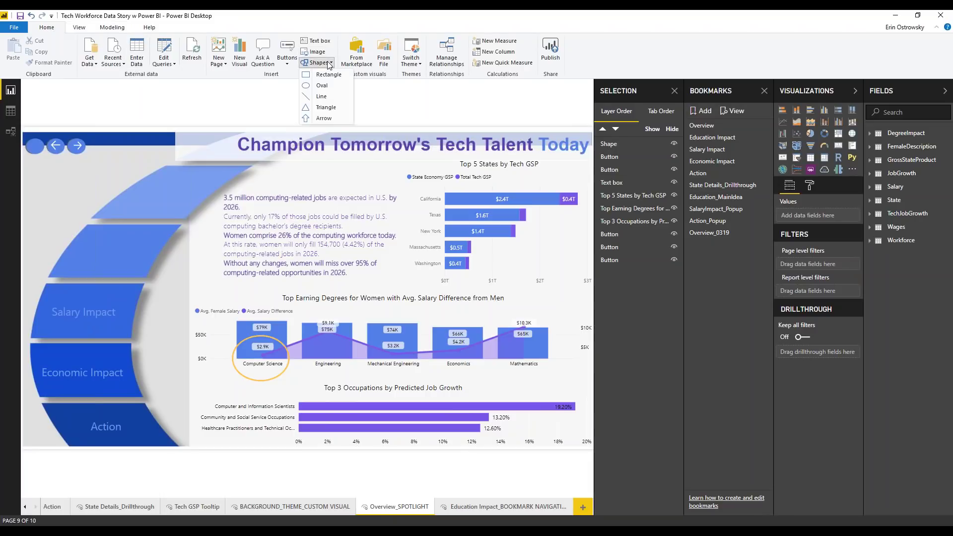
pyautogui.click(289, 60)
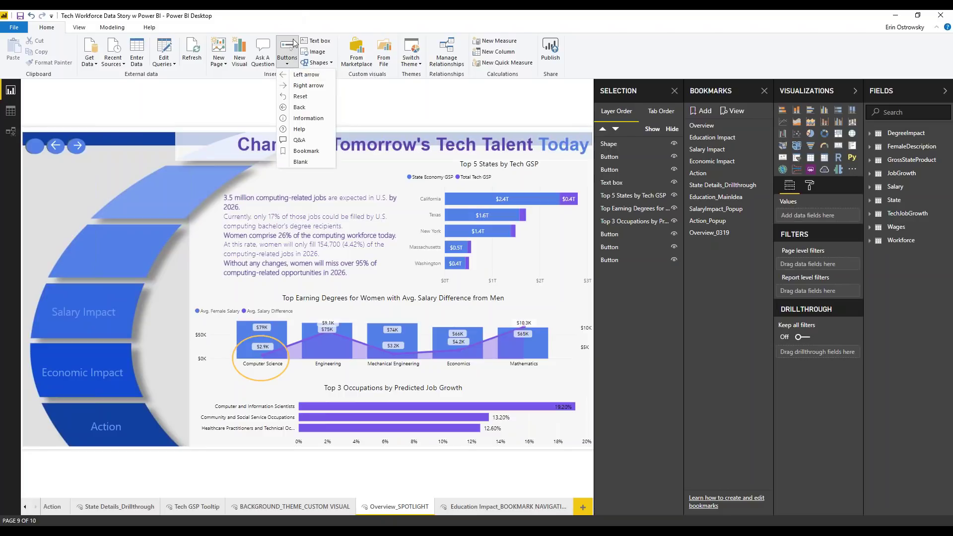
pyautogui.click(296, 120)
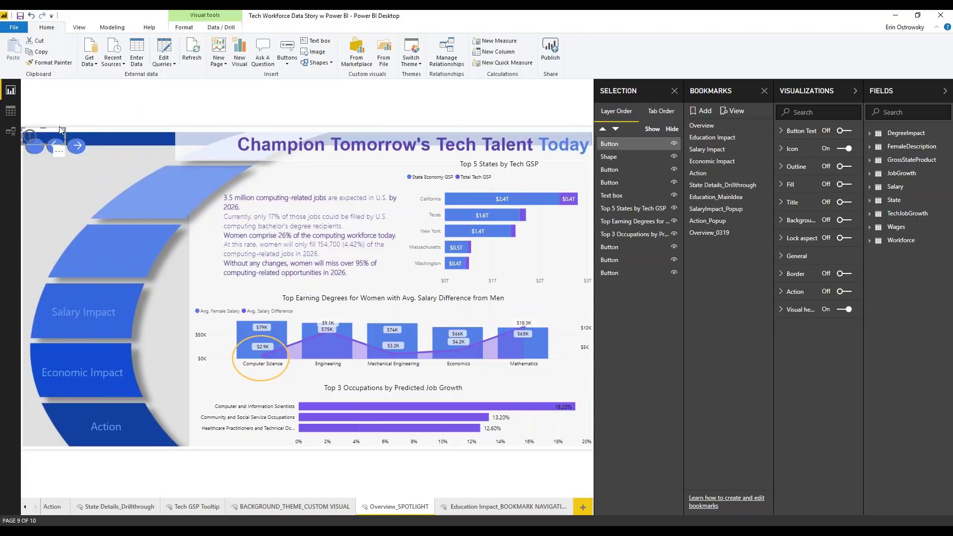
# Step: Shrink the new information button and place it on the empty blue circle beside the arrow buttons
pyautogui.moveTo(66, 144); pyautogui.dragTo(50, 137)
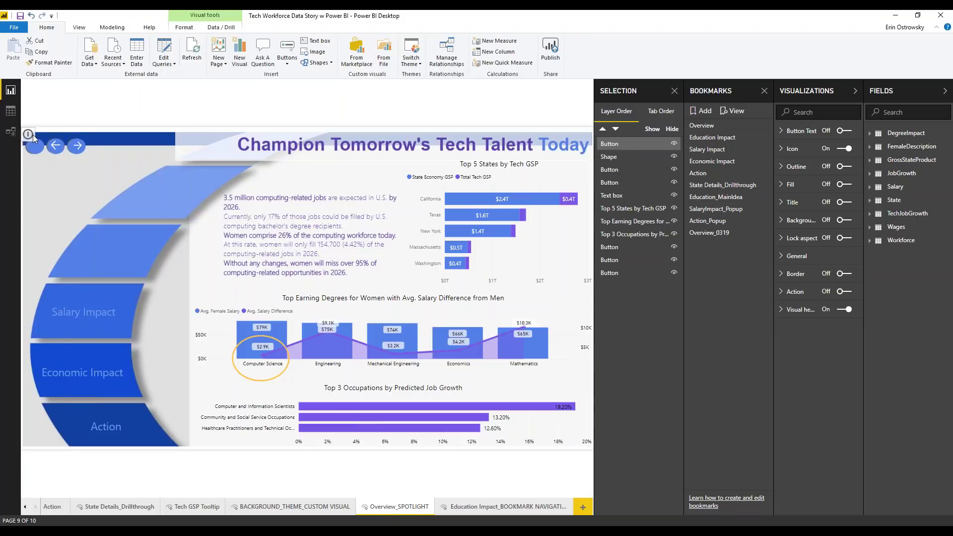
pyautogui.click(32, 134)
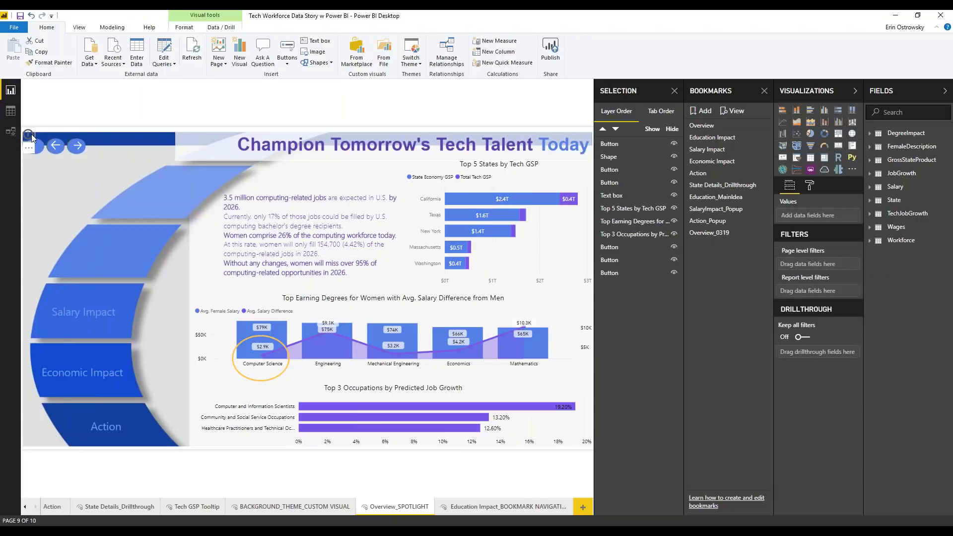
pyautogui.click(30, 142)
pyautogui.moveTo(30, 140); pyautogui.dragTo(40, 147)
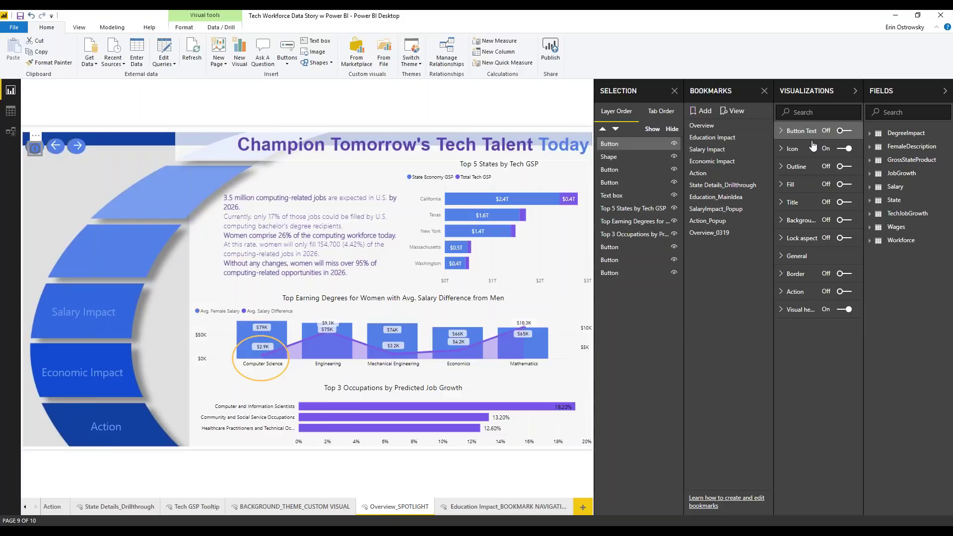
# Step: Set the line color of the information button's icon to white
pyautogui.click(815, 168)
pyautogui.click(816, 167)
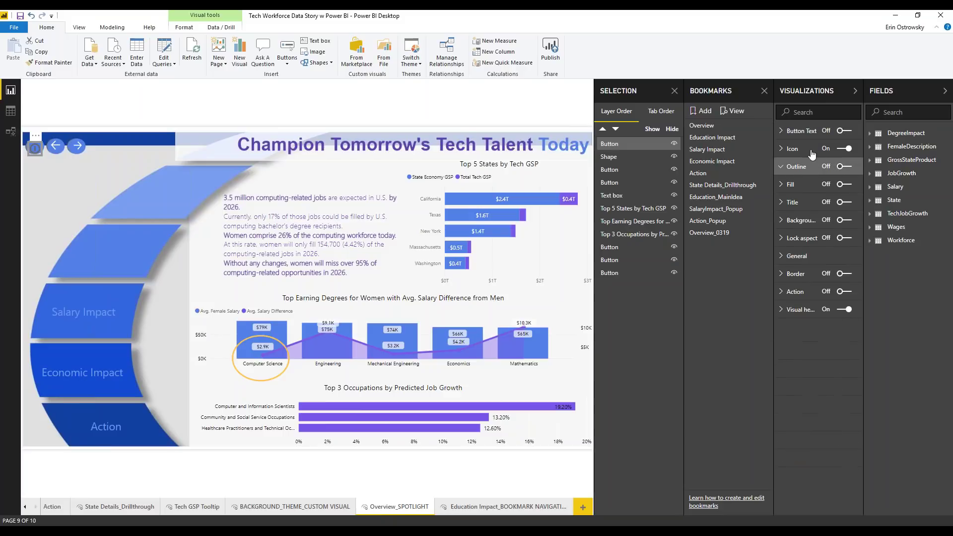
pyautogui.click(811, 154)
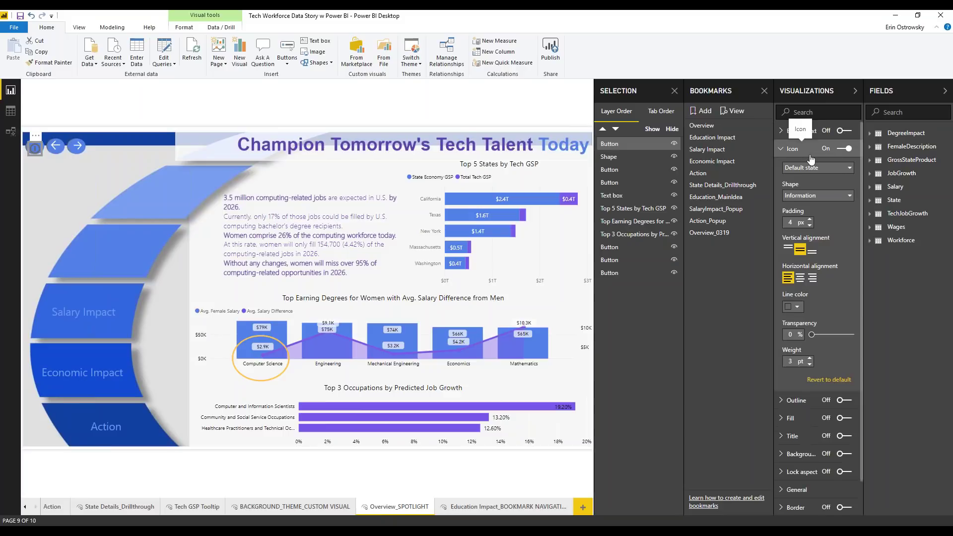
pyautogui.click(796, 307)
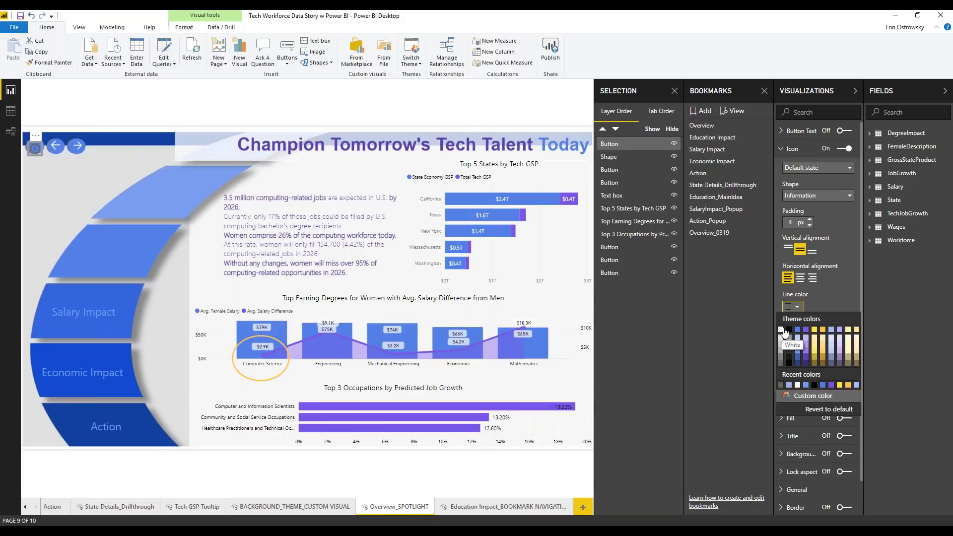
pyautogui.click(780, 330)
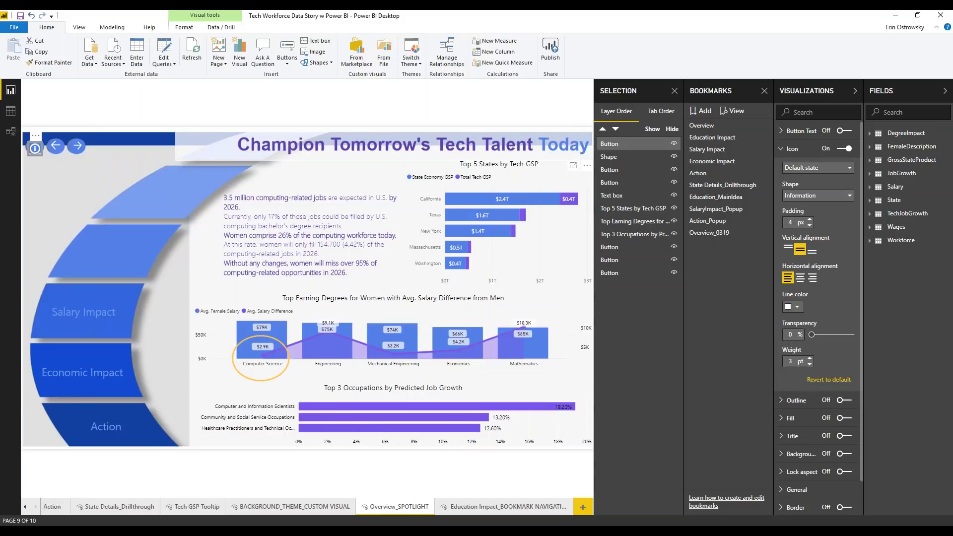
pyautogui.click(63, 174)
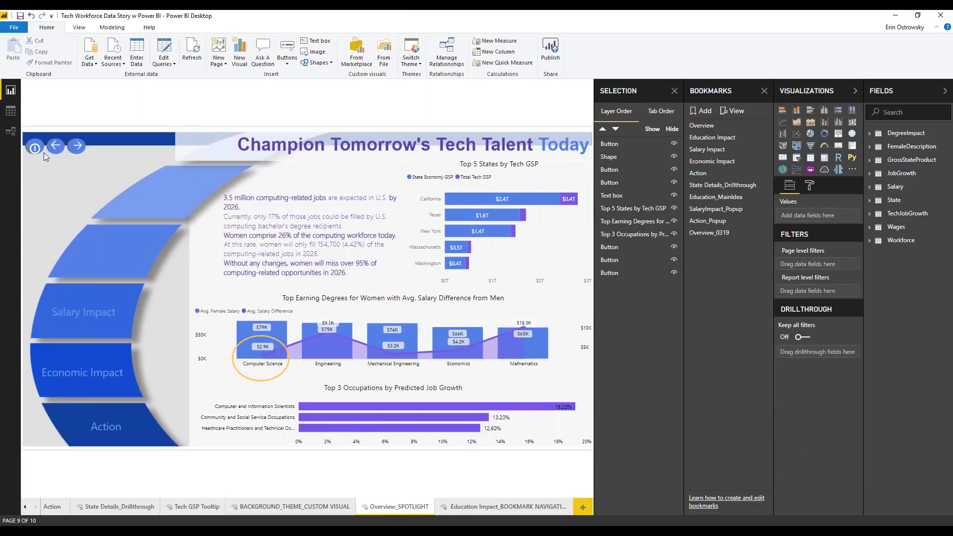
pyautogui.click(39, 148)
pyautogui.moveTo(40, 143); pyautogui.dragTo(37, 147)
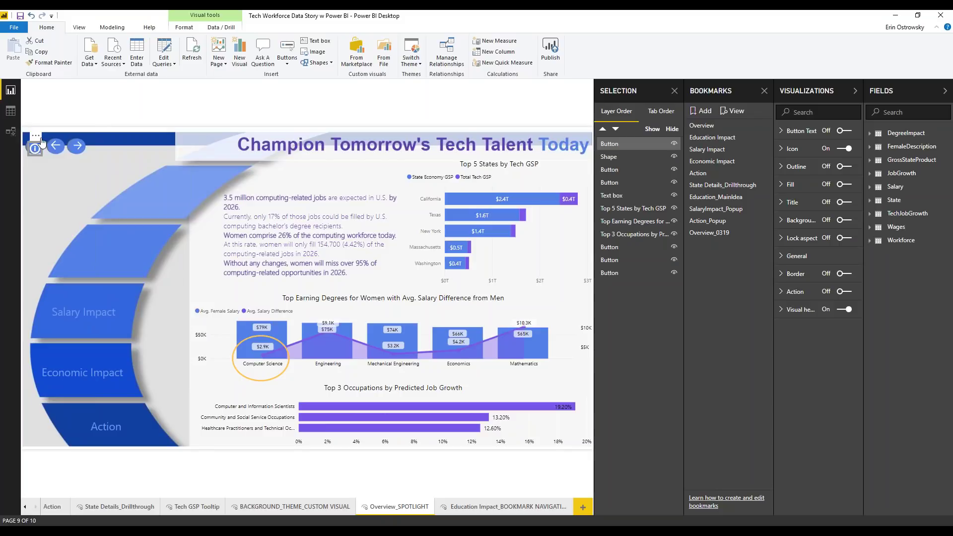
# Step: Insert the picture Click Here Icon.png on the report page
pyautogui.click(321, 53)
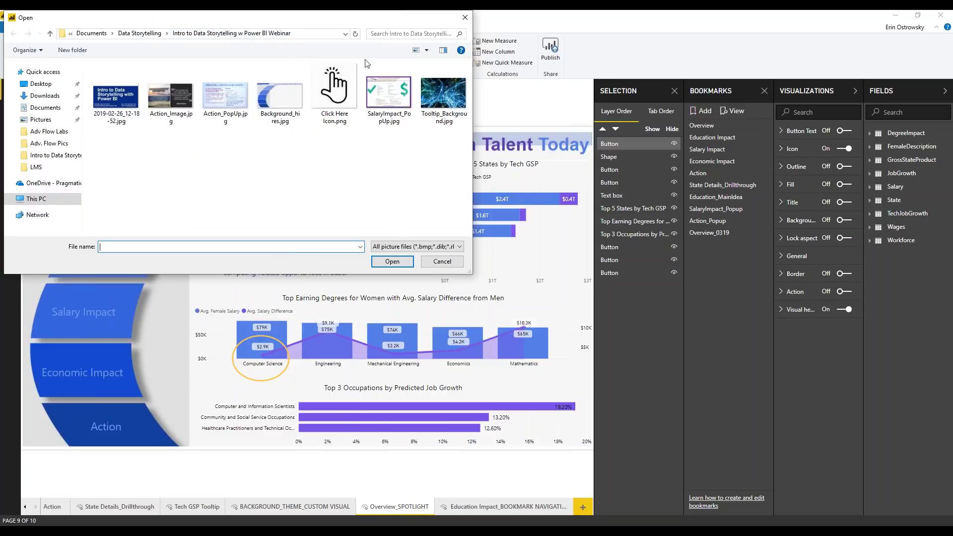
pyautogui.click(332, 92)
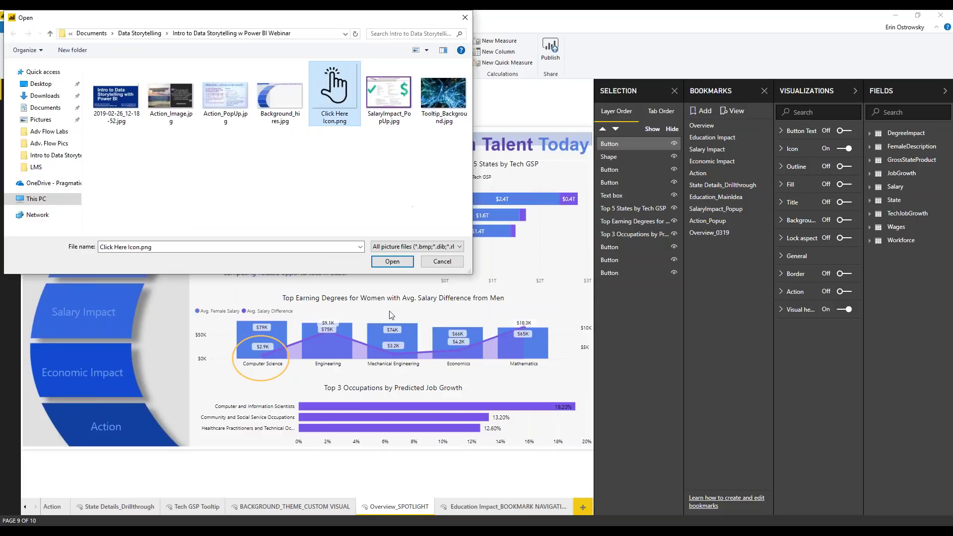
pyautogui.click(392, 262)
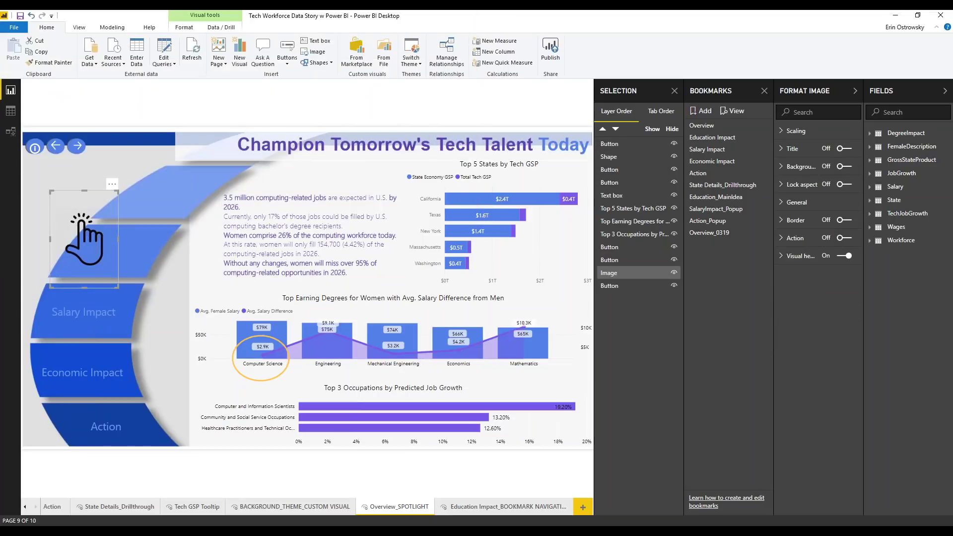
# Step: Shrink the pointing hand image to about button size and place it directly below the information button
pyautogui.click(106, 207)
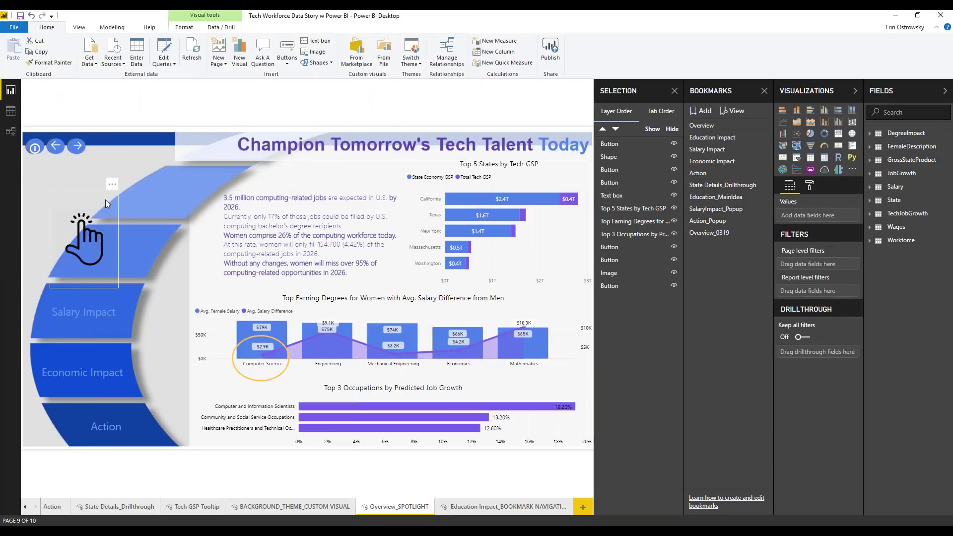
pyautogui.moveTo(112, 273); pyautogui.dragTo(85, 230)
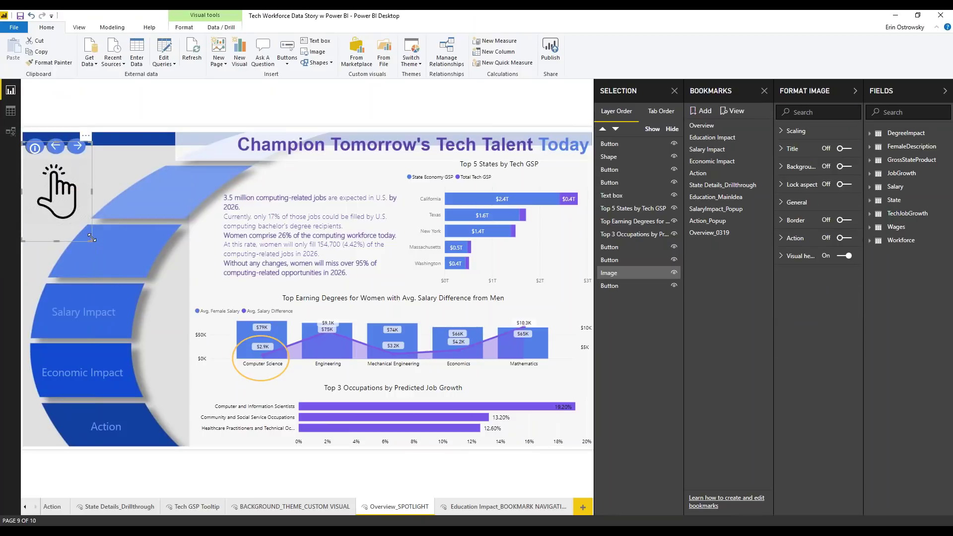
pyautogui.moveTo(91, 239); pyautogui.dragTo(69, 175)
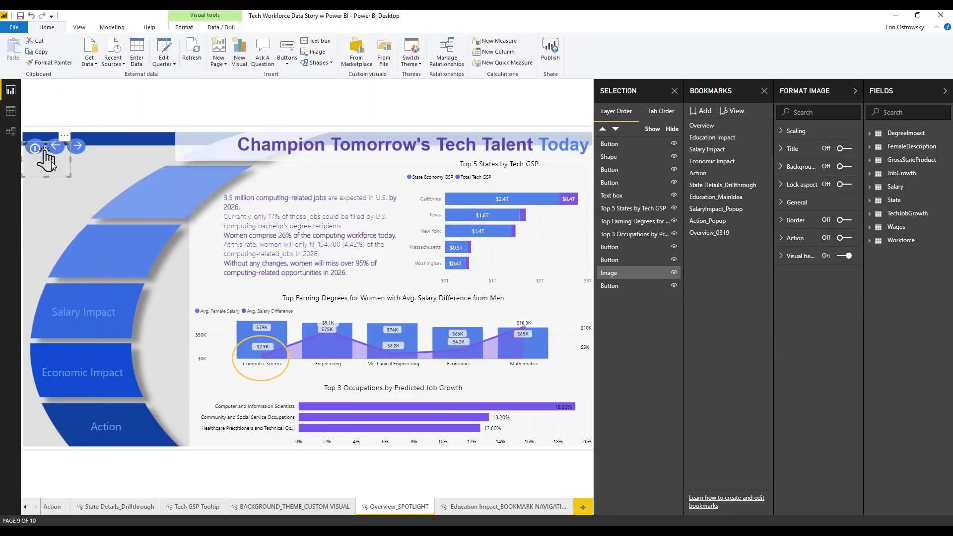
pyautogui.click(60, 177)
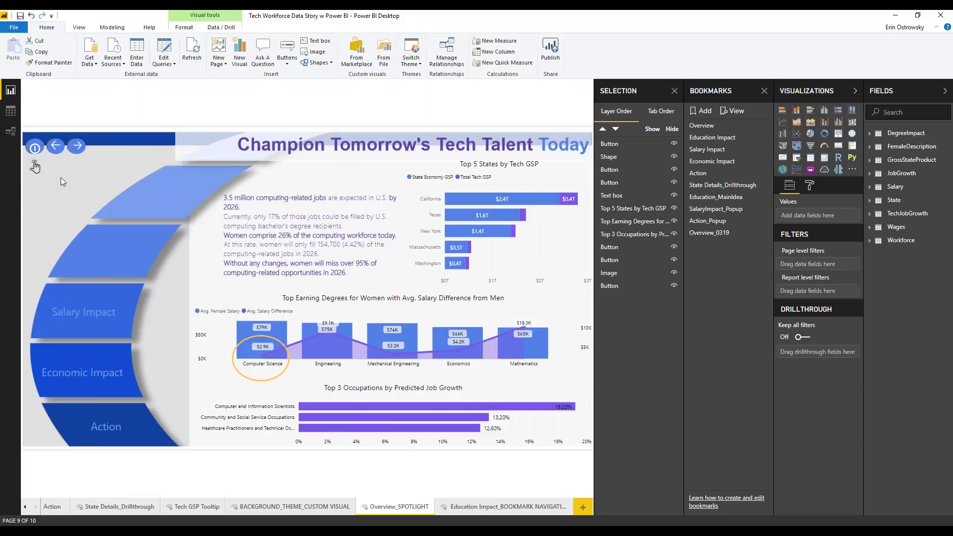
pyautogui.click(35, 169)
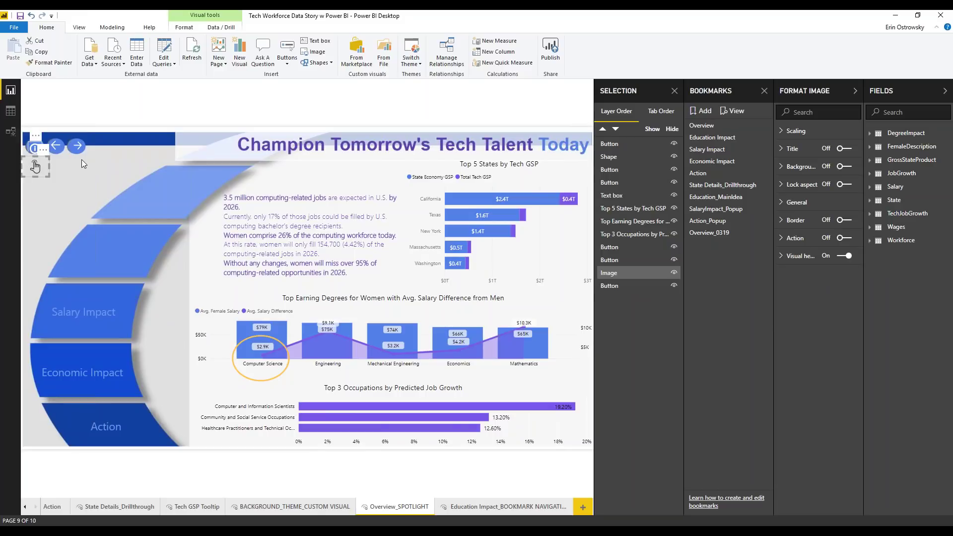
# Step: Turn on the information button's action, with type Bookmark and Overview_0319 as the target bookmark
pyautogui.click(35, 145)
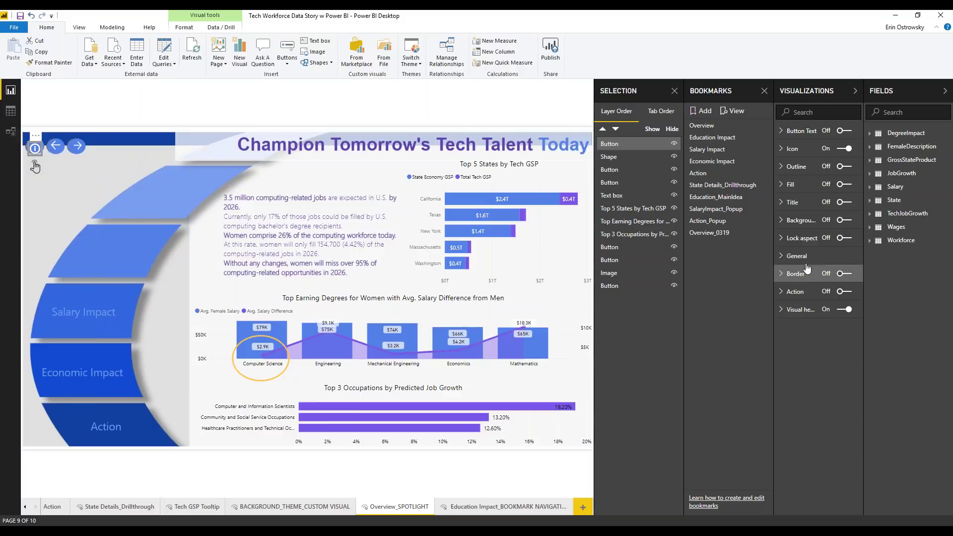
pyautogui.click(806, 292)
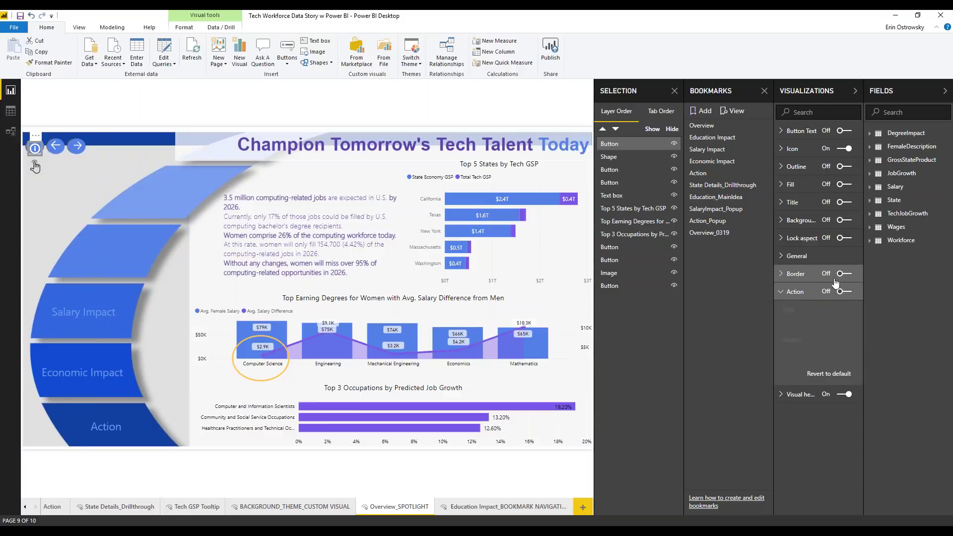
pyautogui.click(847, 292)
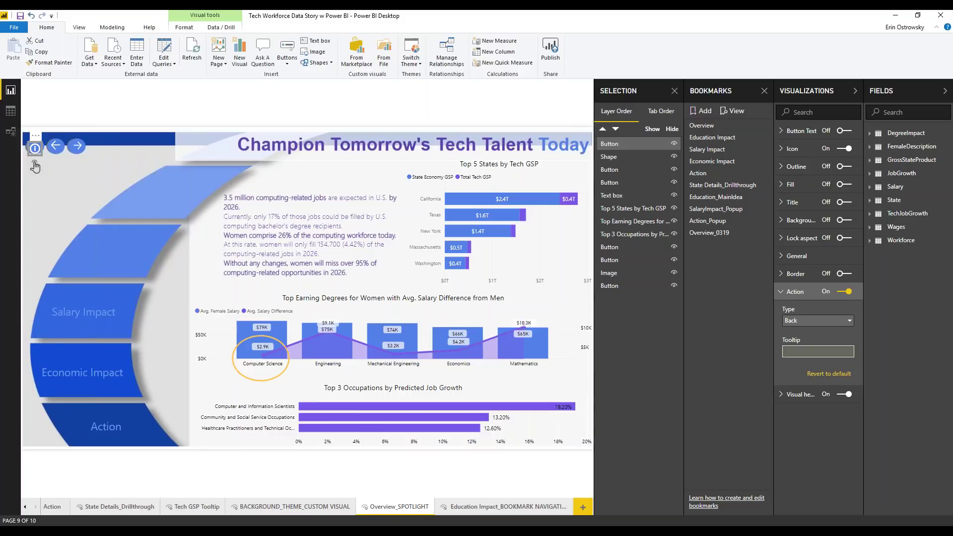
pyautogui.click(823, 322)
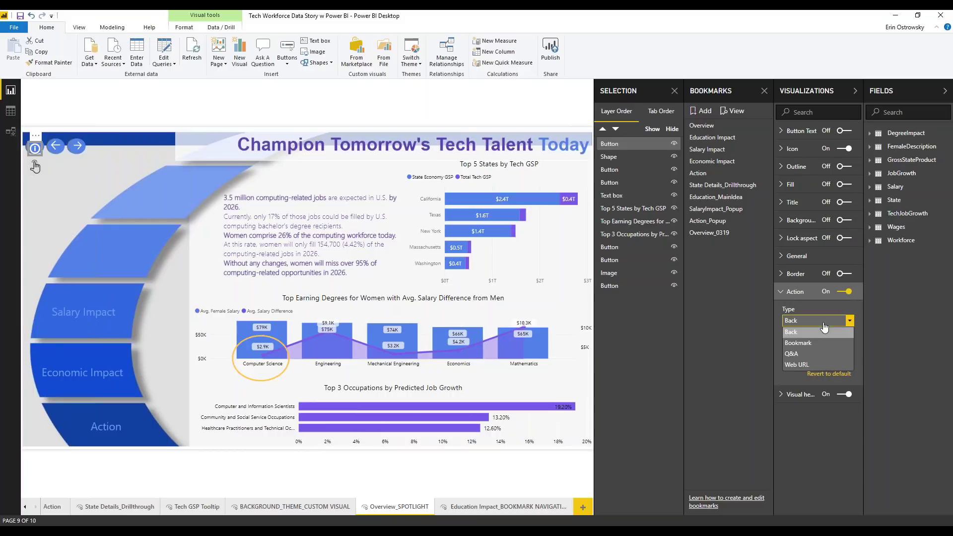
pyautogui.click(805, 346)
pyautogui.click(827, 353)
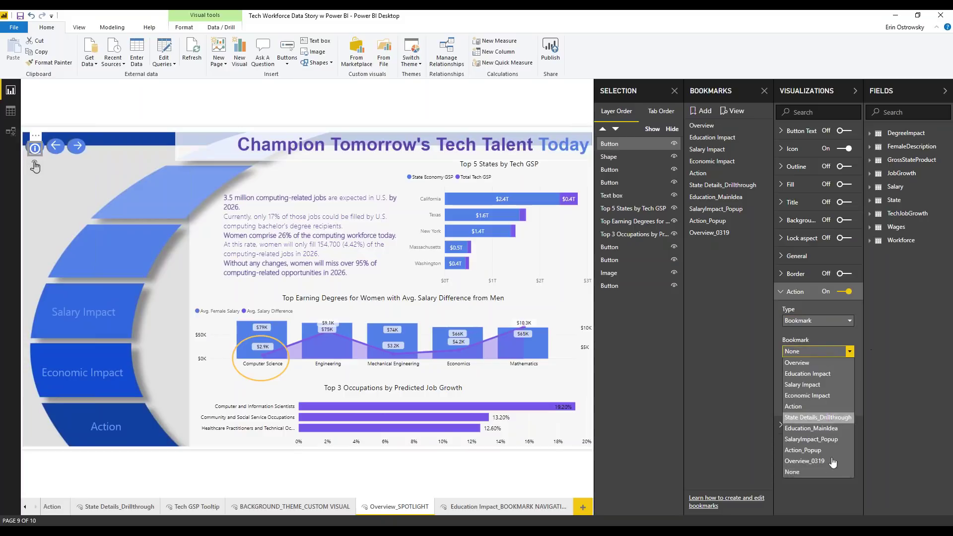
pyautogui.click(807, 461)
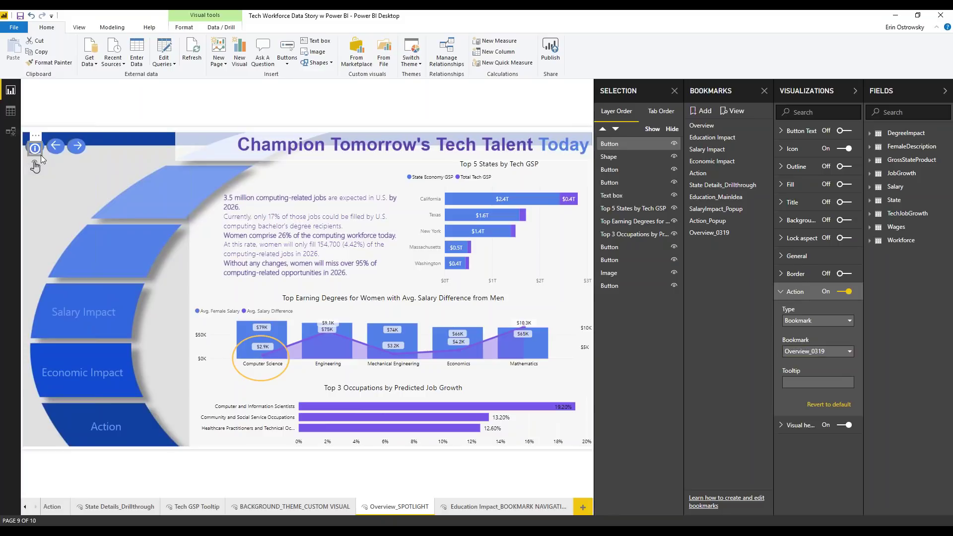
# Step: Test the information button's link to the spotlighted text box view
pyautogui.click(69, 174)
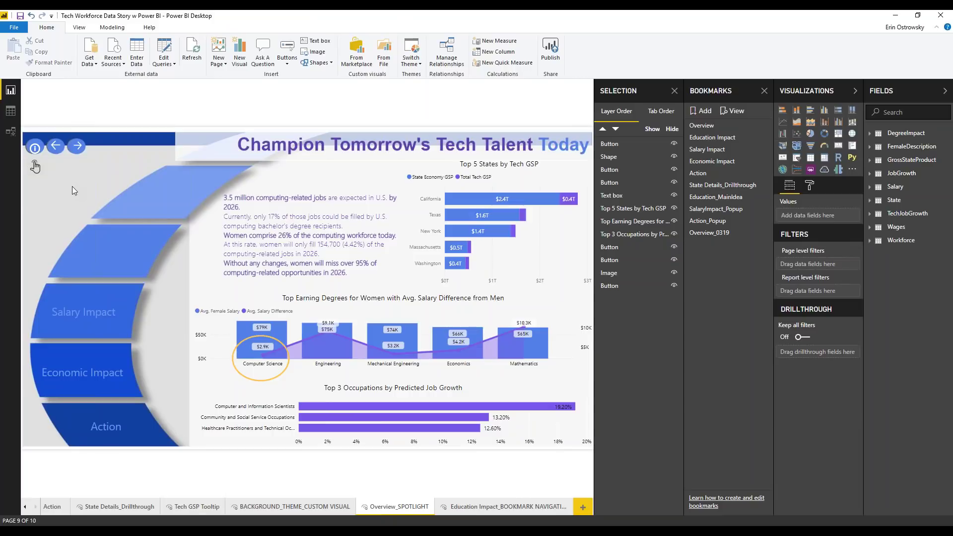
pyautogui.keyDown('ctrl'); pyautogui.click(35, 149); pyautogui.keyUp('ctrl')
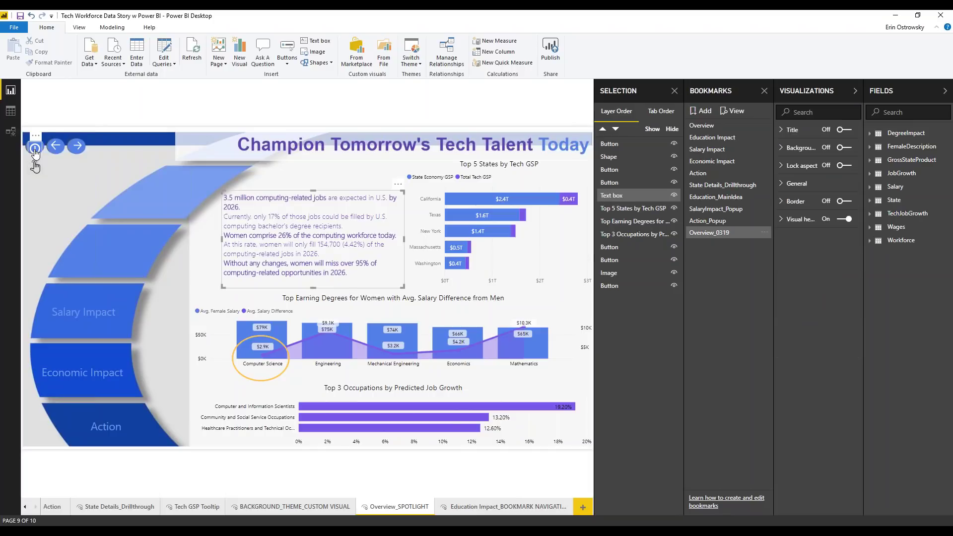
pyautogui.click(323, 216)
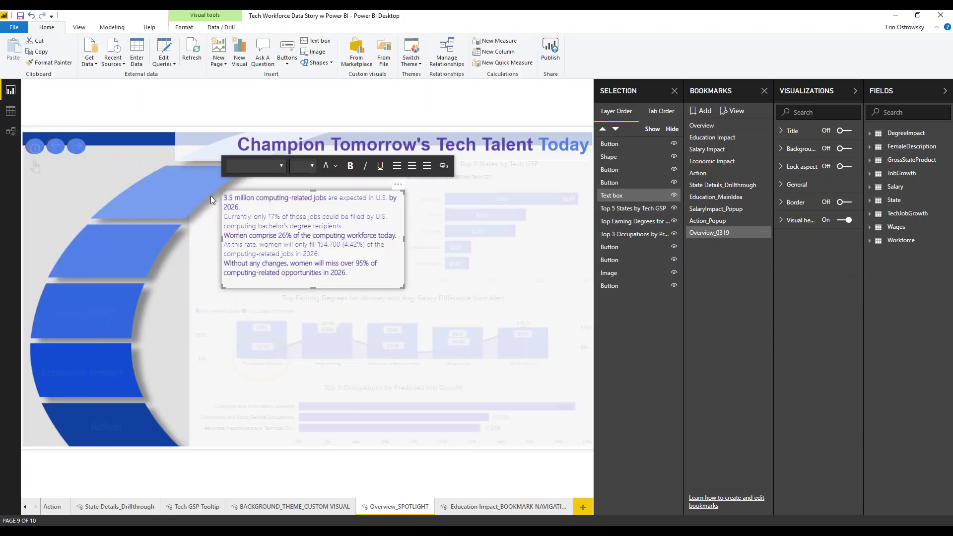
# Step: View the options of the Overview_0319 bookmark, close them without a change and clear the spotlight from the page
pyautogui.click(758, 240)
pyautogui.click(764, 232)
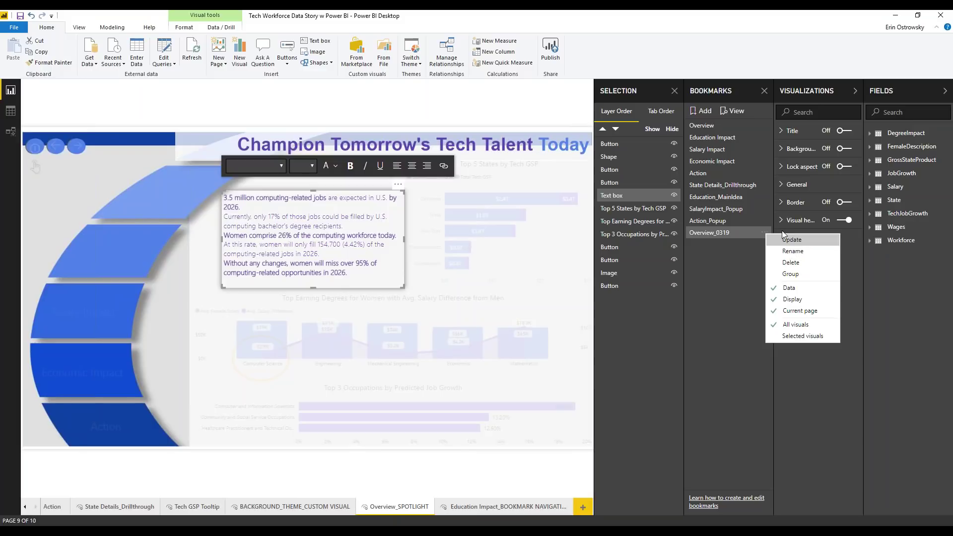
pyautogui.click(74, 190)
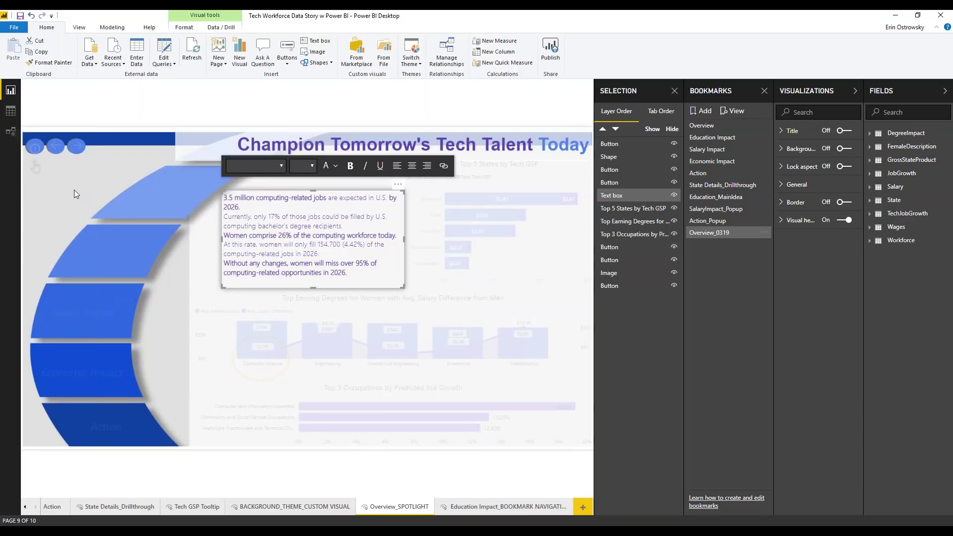
pyautogui.click(74, 194)
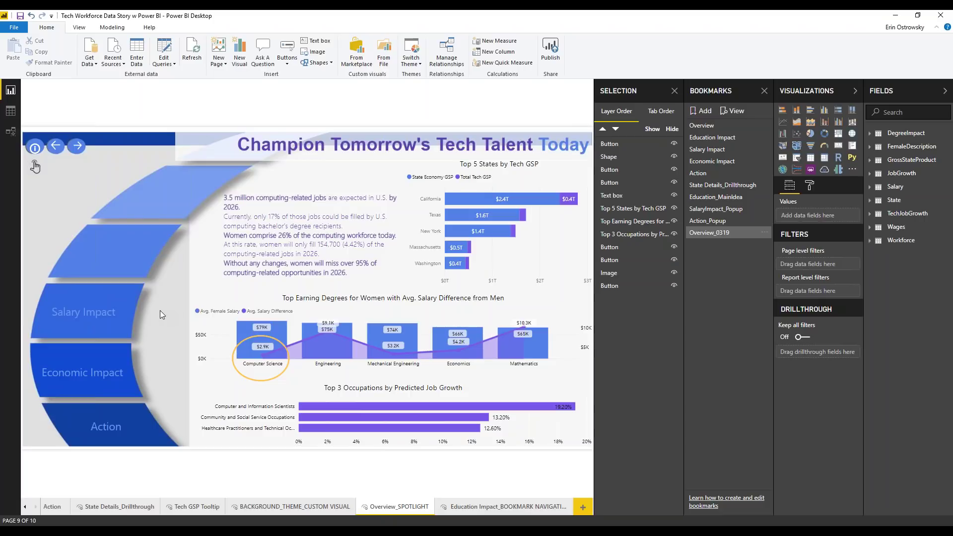
# Step: Switch to the Education Impact page made for bookmark navigation
pyautogui.moveTo(91, 315)
pyautogui.click(475, 506)
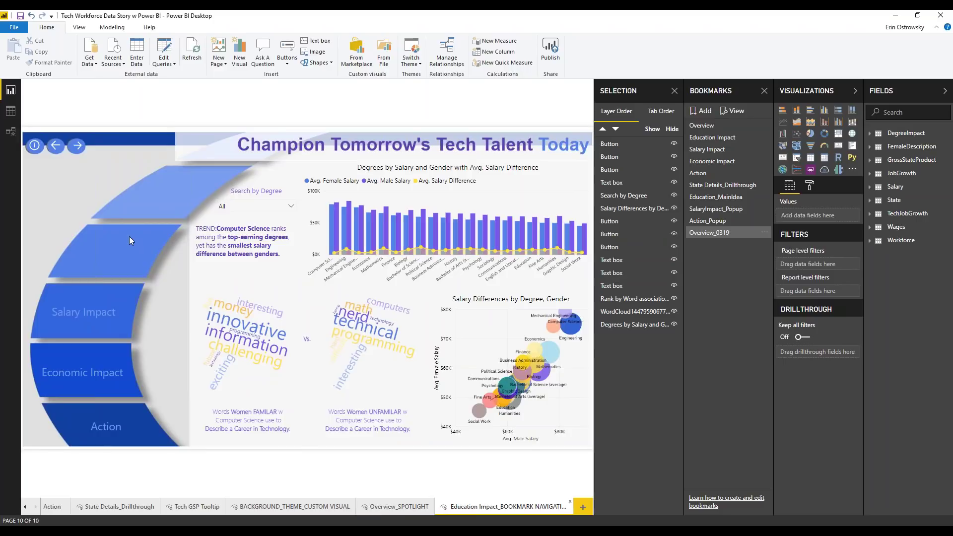
# Step: Insert a blank button and place it on the topmost segment of the curved navigation graphic
pyautogui.click(288, 67)
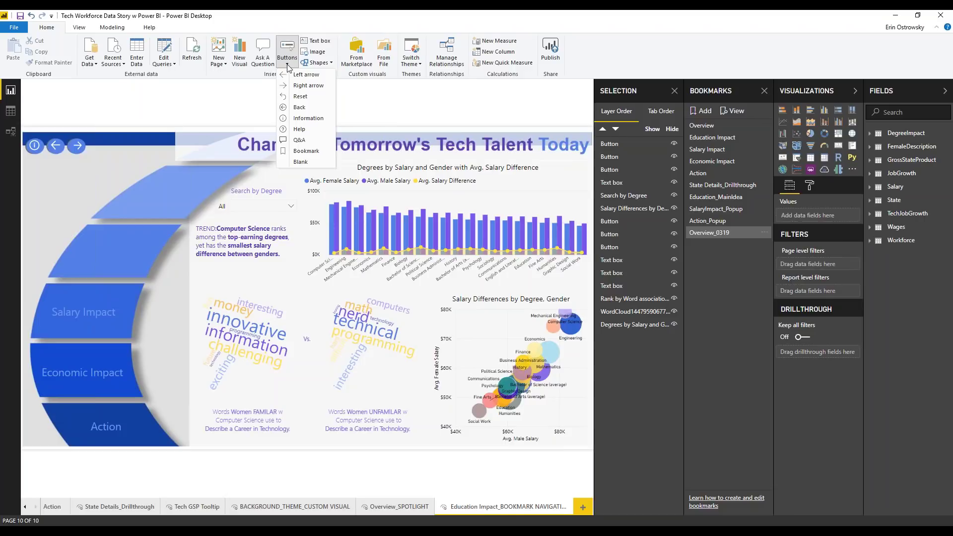
pyautogui.click(299, 162)
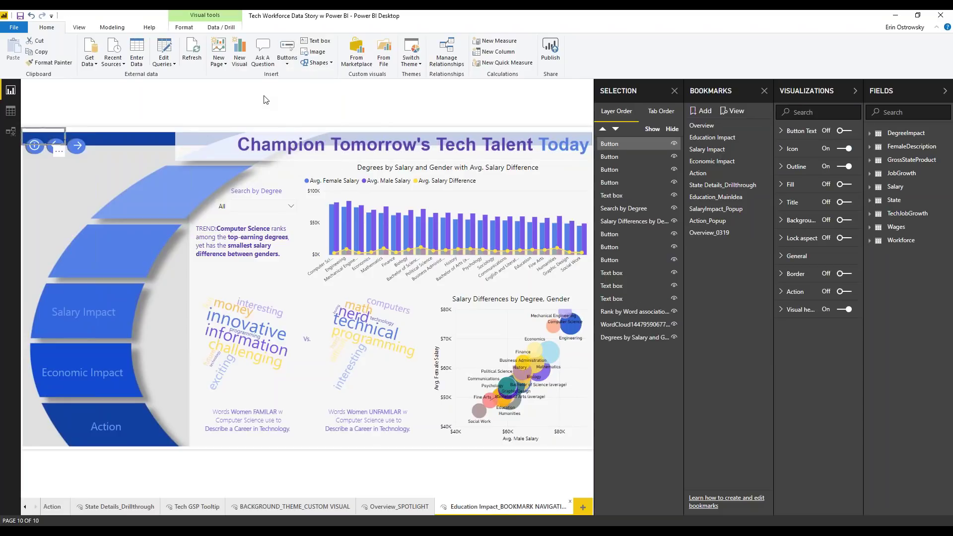
pyautogui.moveTo(50, 138); pyautogui.dragTo(151, 190)
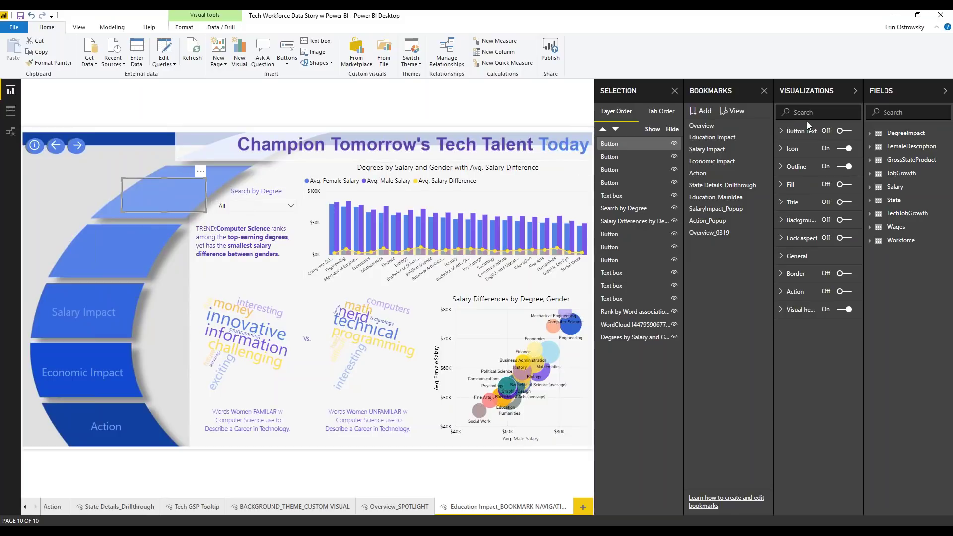
# Step: Turn on the new button's text, enter Overview as its label and set the font color to white
pyautogui.click(846, 132)
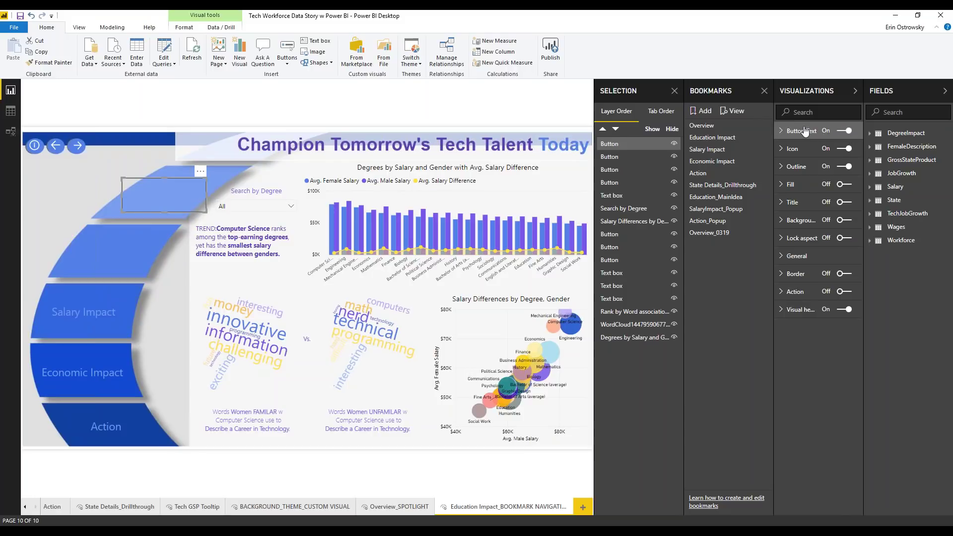
pyautogui.click(804, 130)
pyautogui.click(795, 176)
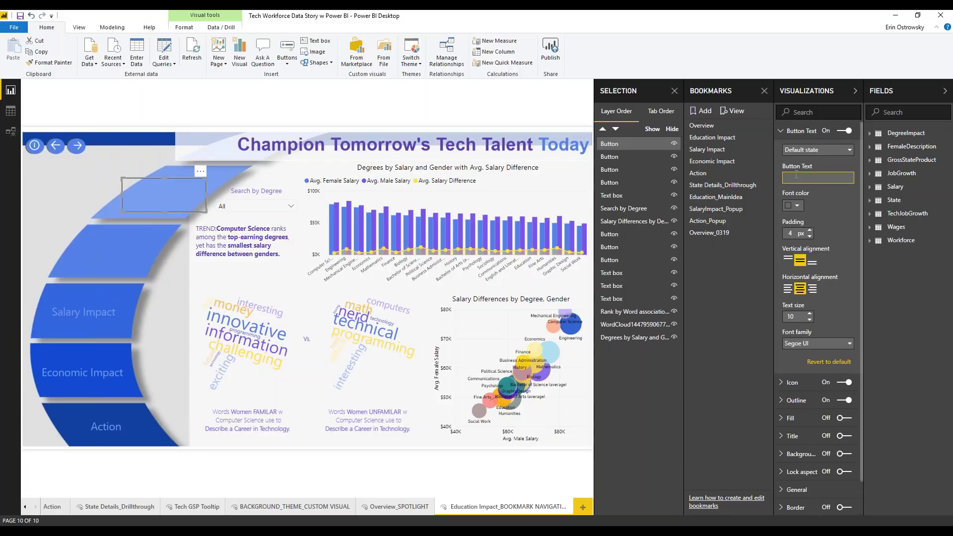
pyautogui.write('Overview')
pyautogui.click(796, 205)
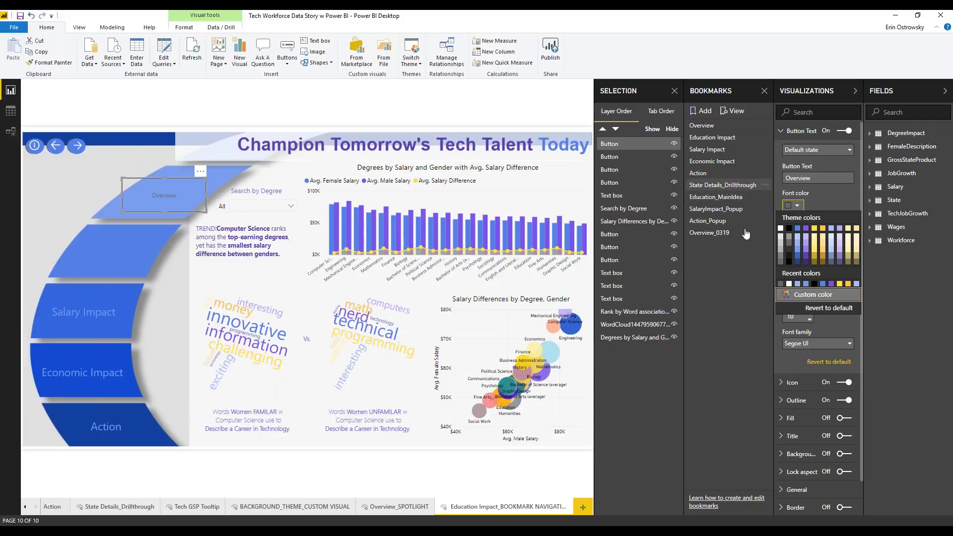
pyautogui.click(780, 228)
# Step: Increase the Overview button's text size to 18 and turn off its outline
pyautogui.scroll(-1, 805, 277)
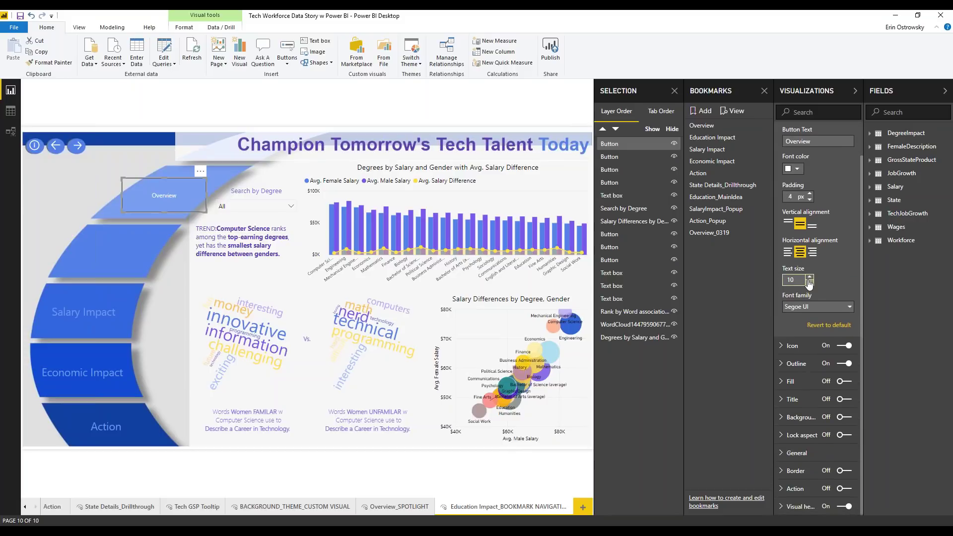
pyautogui.click(809, 277)
pyautogui.click(809, 277)
pyautogui.click(809, 278)
pyautogui.click(809, 277)
pyautogui.click(809, 282)
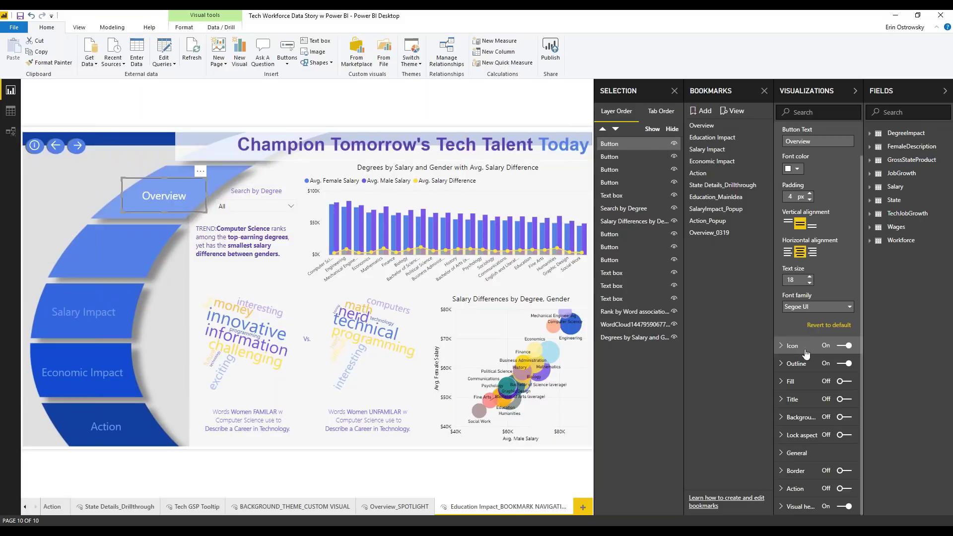
pyautogui.click(844, 363)
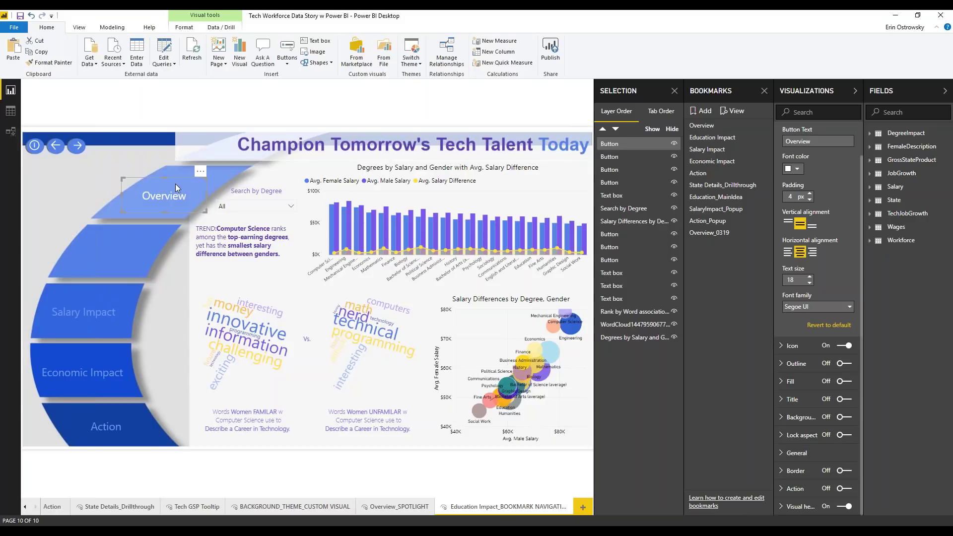
# Step: Paste a copy of the Overview button onto the second navigation segment and change its text to Education Impact
pyautogui.click(132, 246)
pyautogui.hotkey('ctrl', 'v')
pyautogui.moveTo(185, 209); pyautogui.dragTo(129, 251)
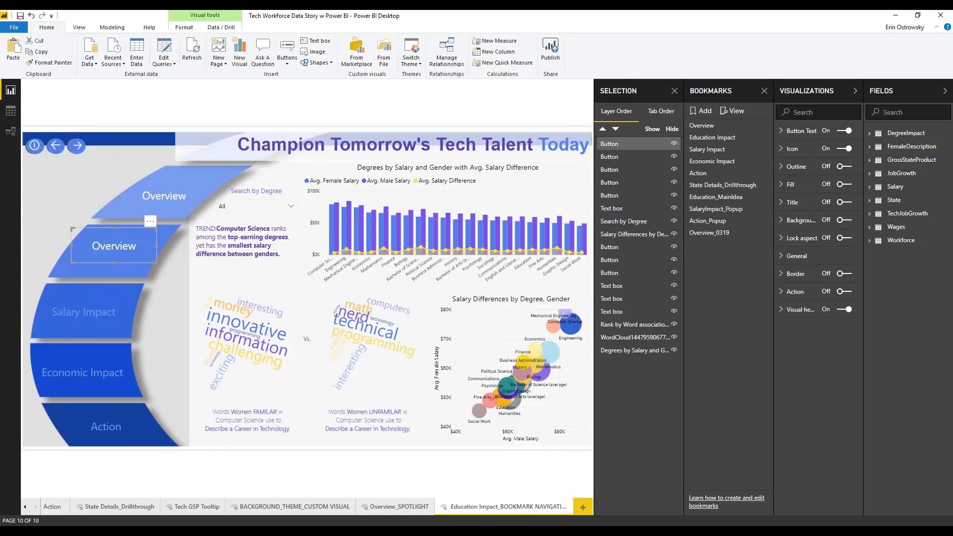
pyautogui.click(791, 132)
pyautogui.moveTo(817, 174); pyautogui.dragTo(725, 174)
pyautogui.press('BackSpace')
pyautogui.write('Education Impact')
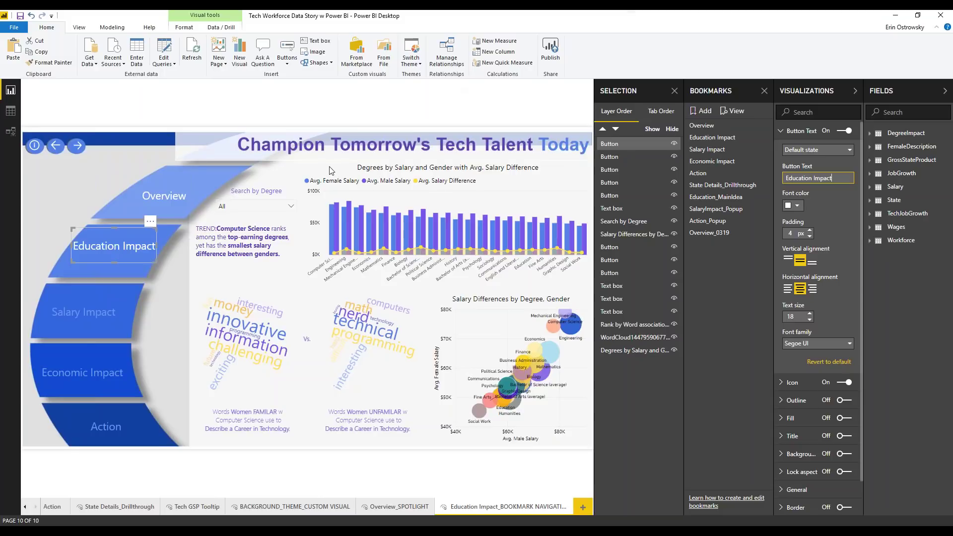
pyautogui.click(165, 277)
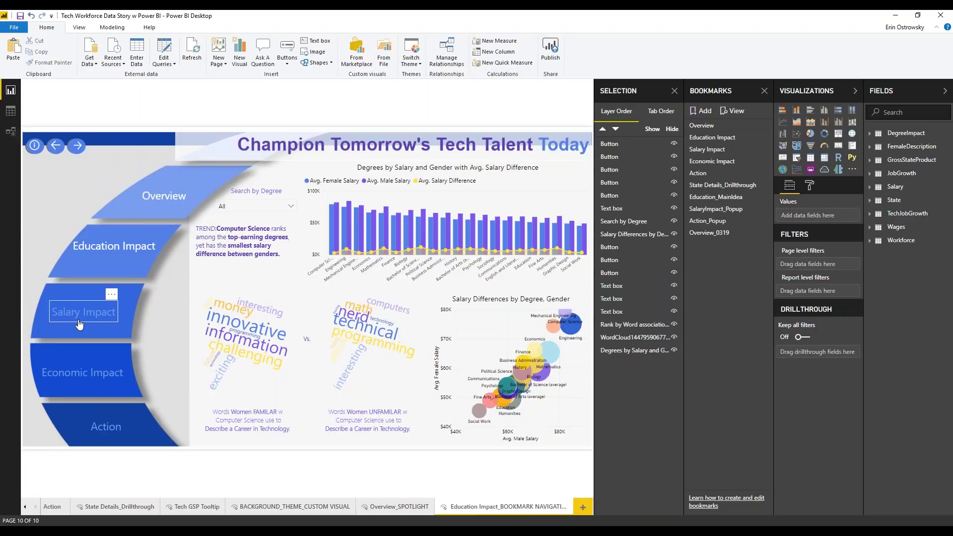
# Step: Set the Overview button's font color to a light blue tint on the Education Impact page
pyautogui.click(167, 199)
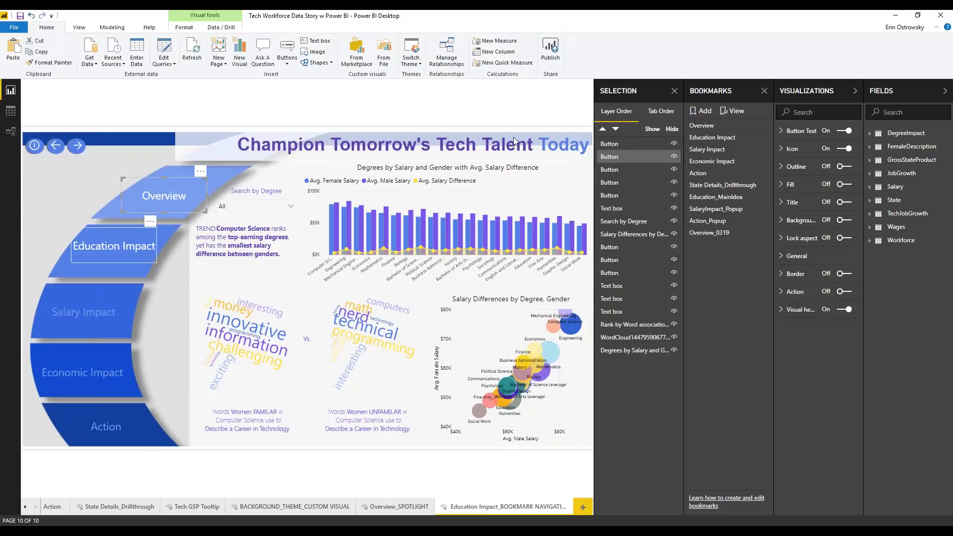
pyautogui.click(814, 131)
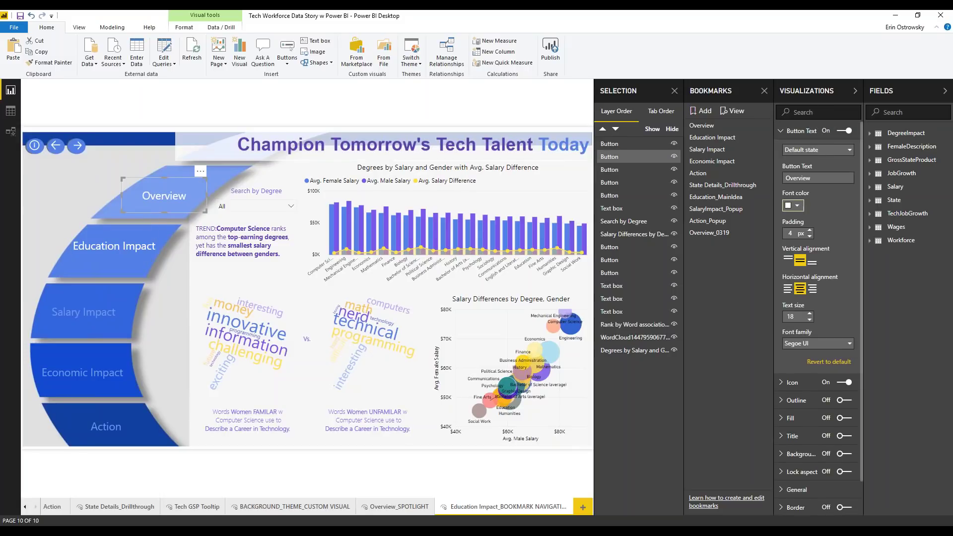
pyautogui.click(799, 205)
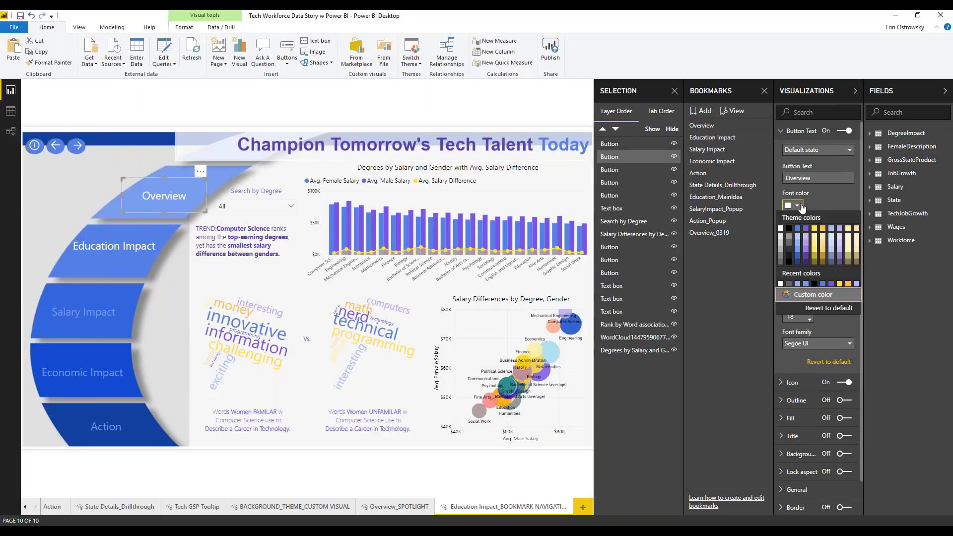
pyautogui.click(797, 238)
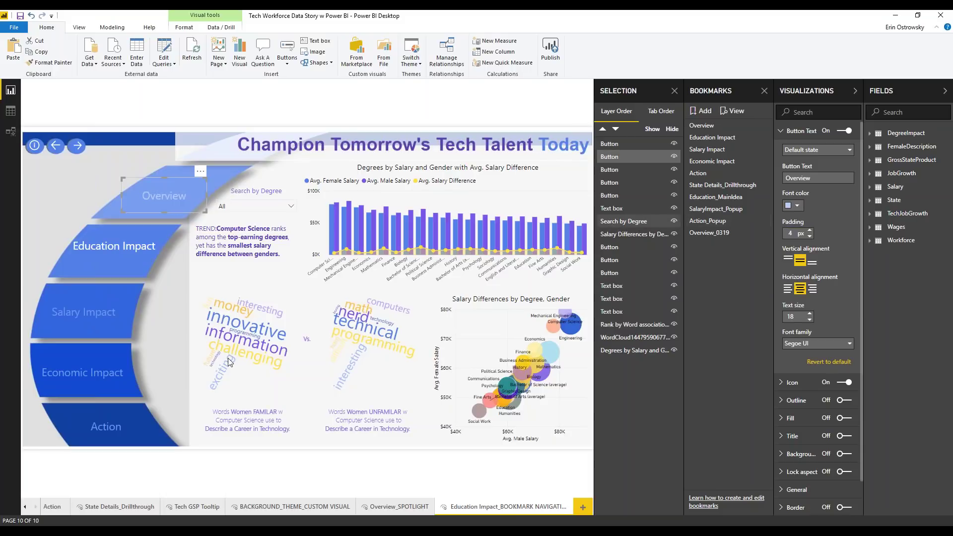
pyautogui.click(140, 218)
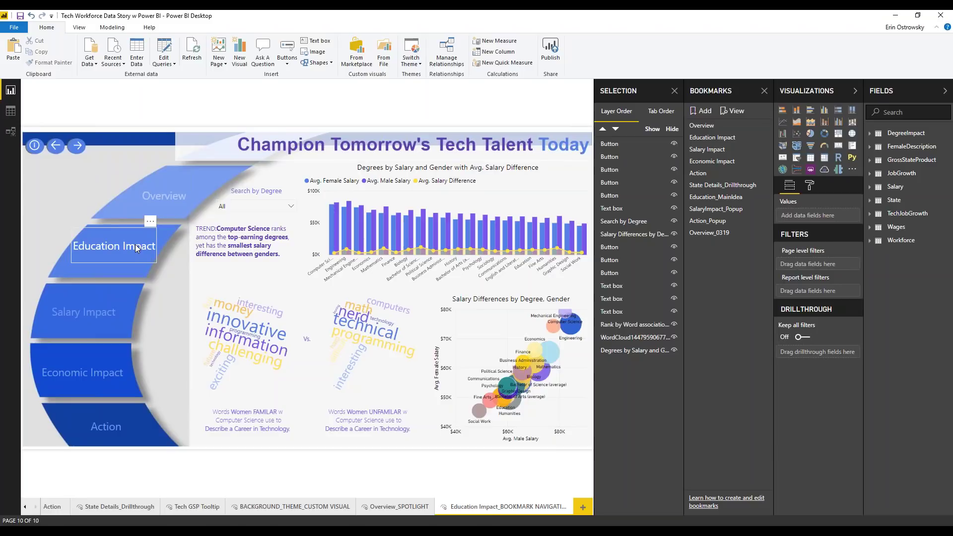
pyautogui.click(390, 507)
pyautogui.click(390, 507)
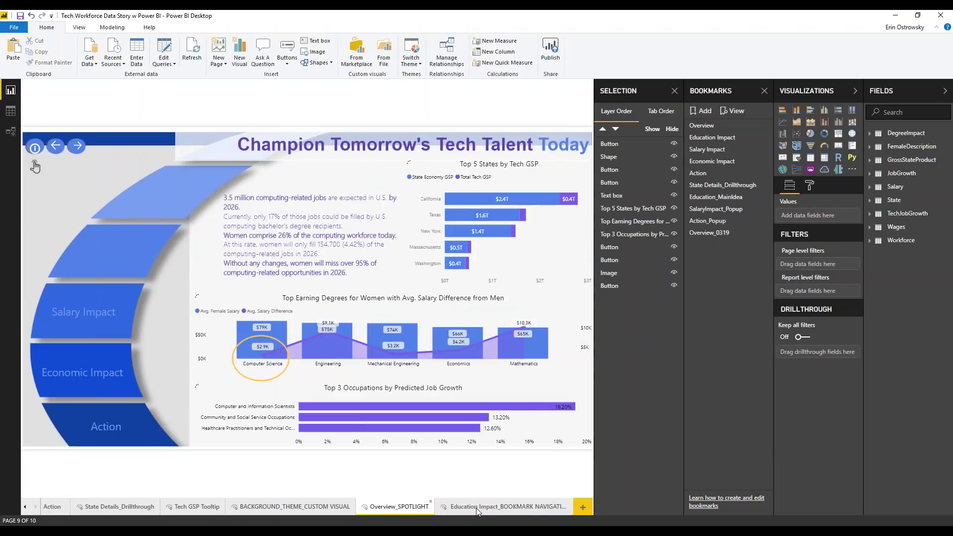
pyautogui.click(377, 510)
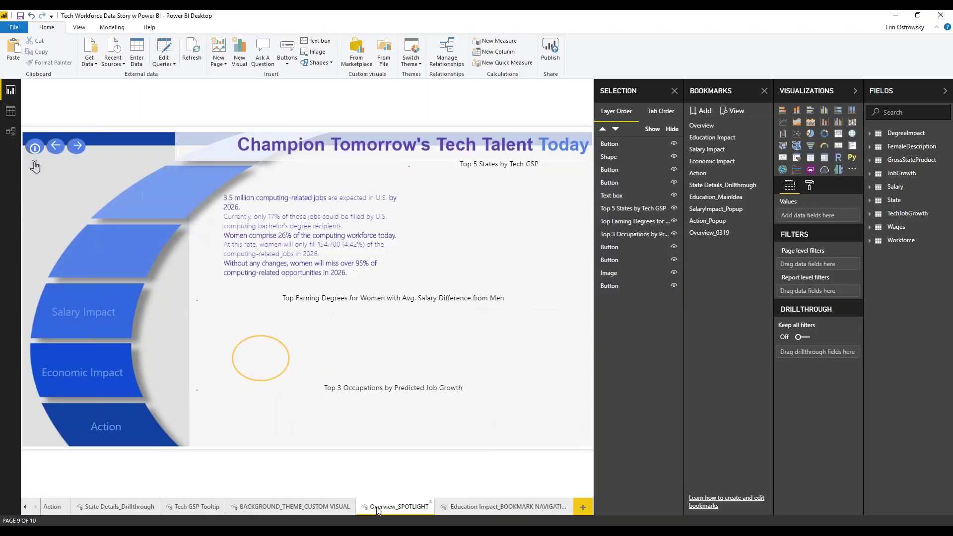
pyautogui.click(480, 508)
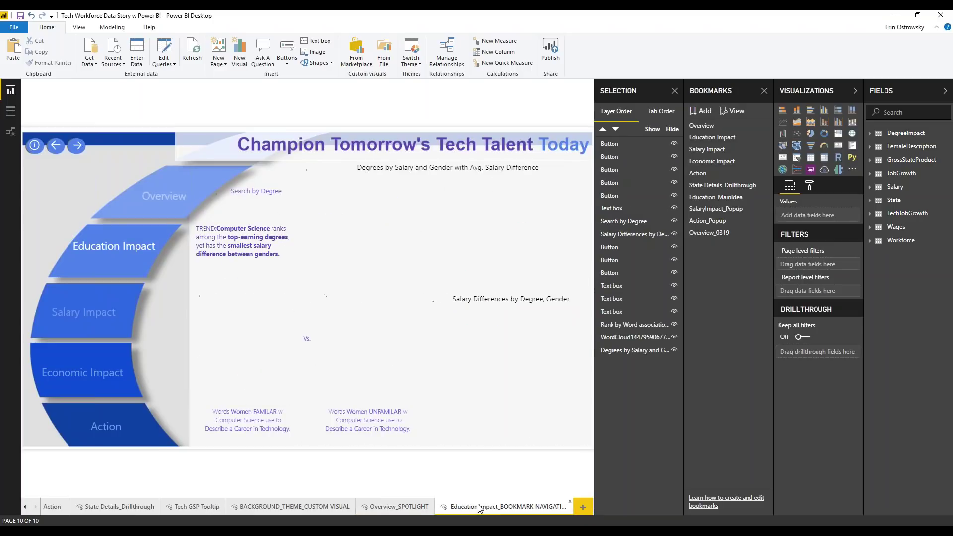
# Step: Copy the Overview and Education Impact buttons from the Education Impact page to the same navigation segments on the Overview_SPOTLIGHT page
pyautogui.click(156, 195)
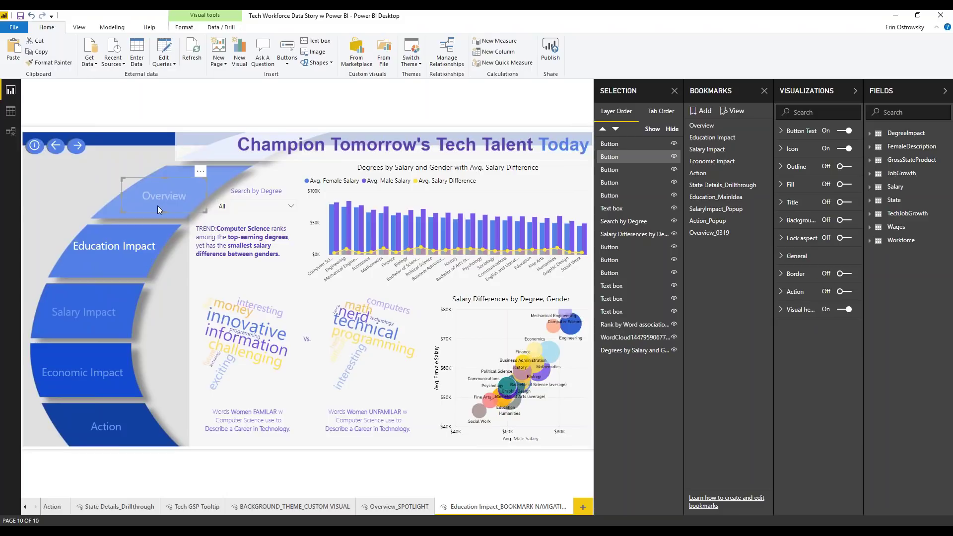
pyautogui.click(383, 506)
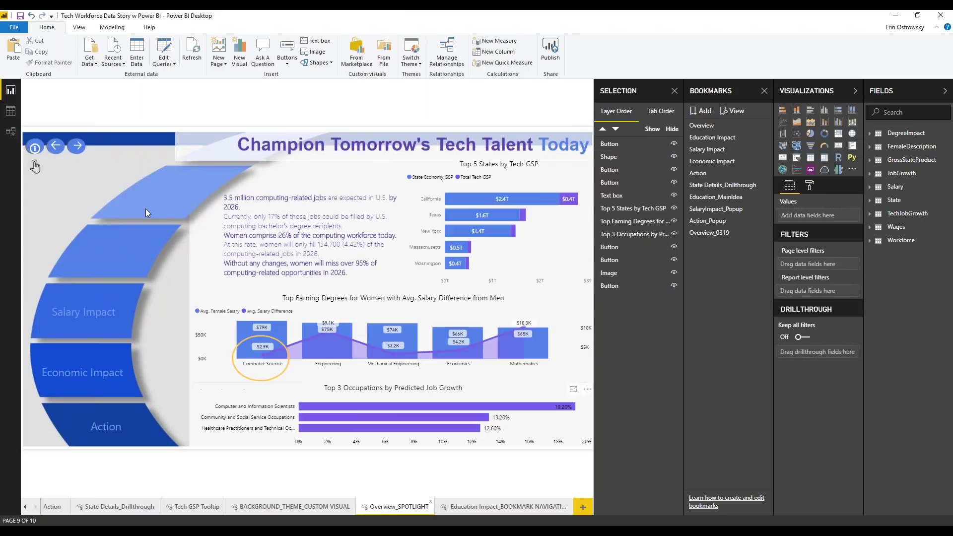
pyautogui.click(167, 189)
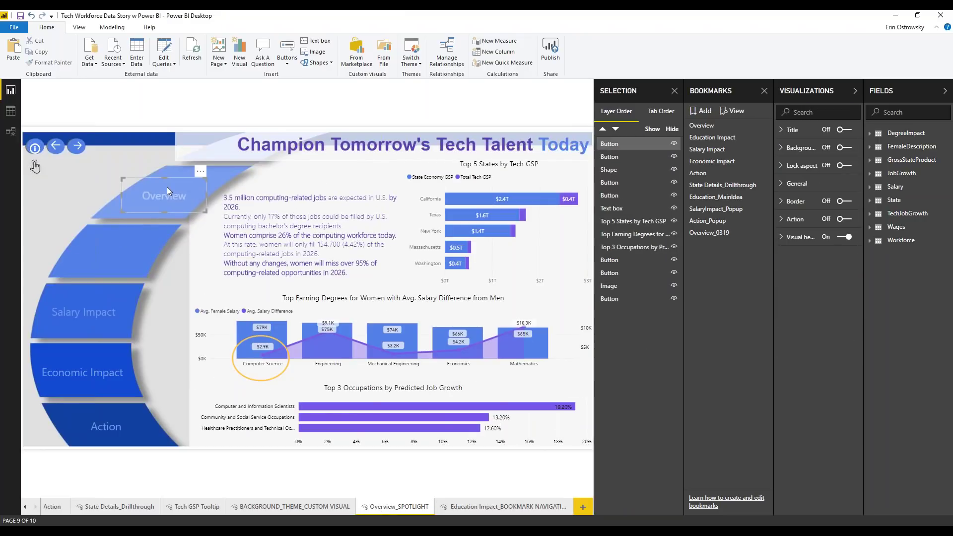
pyautogui.keyDown('ctrl'); pyautogui.click(167, 248); pyautogui.keyUp('ctrl')
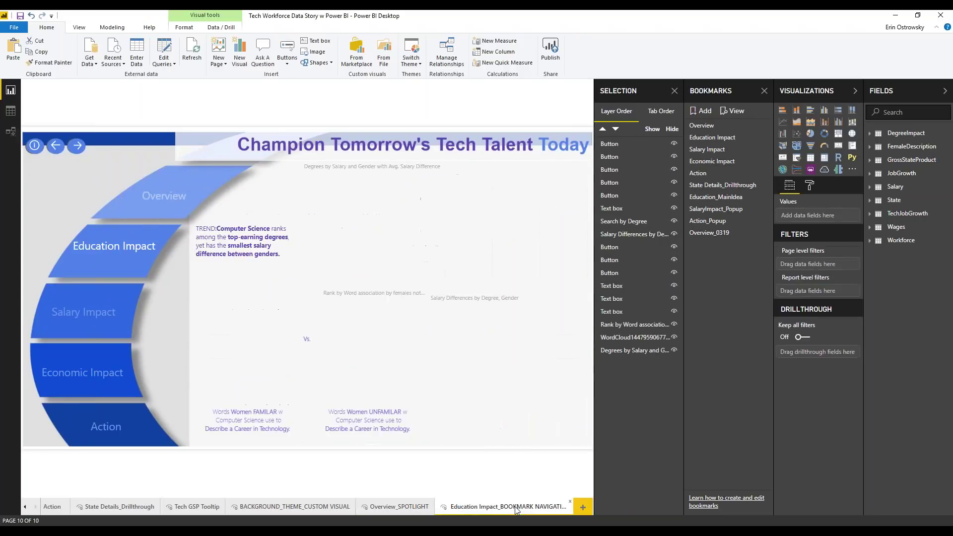
pyautogui.click(151, 254)
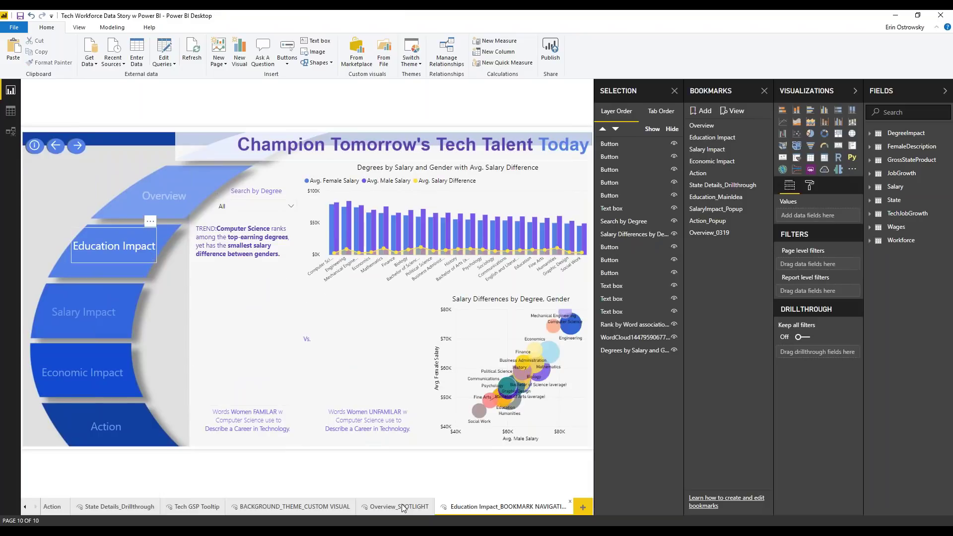
pyautogui.click(401, 507)
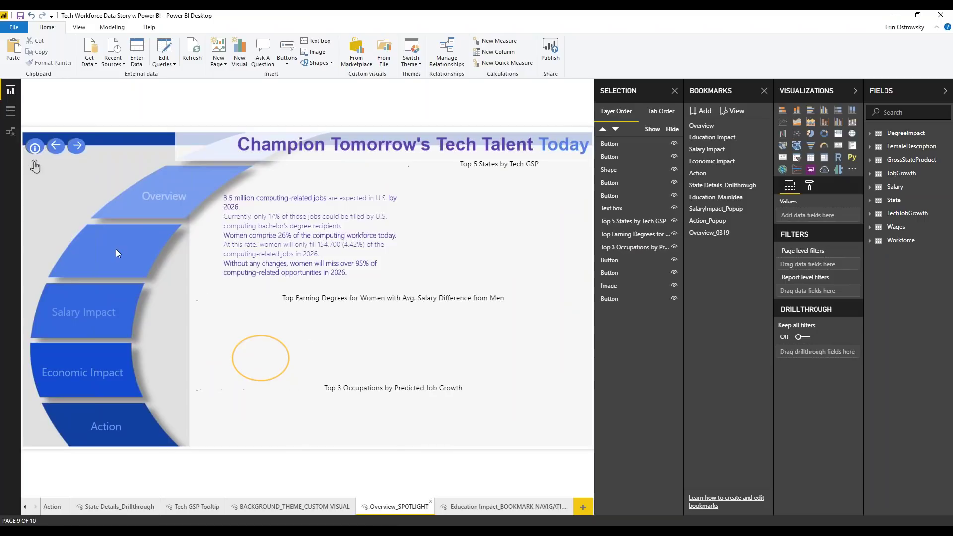
pyautogui.click(117, 251)
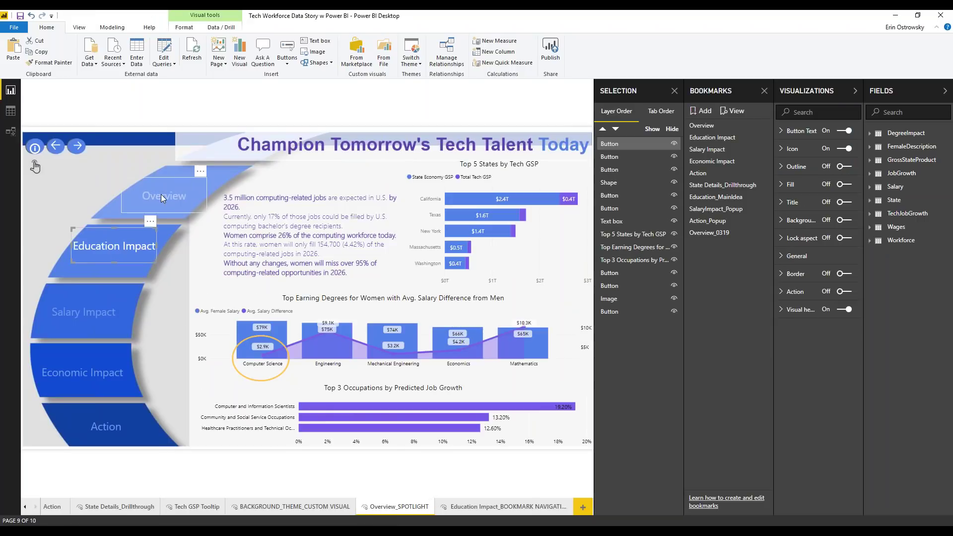
# Step: Set the Overview button's font color to white on the Overview_SPOTLIGHT page
pyautogui.click(161, 194)
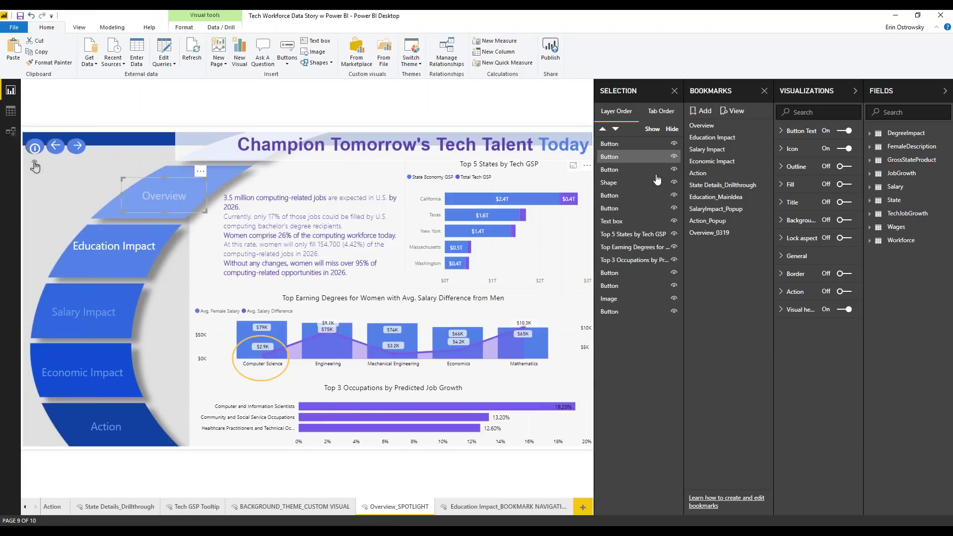
pyautogui.click(781, 131)
pyautogui.click(793, 205)
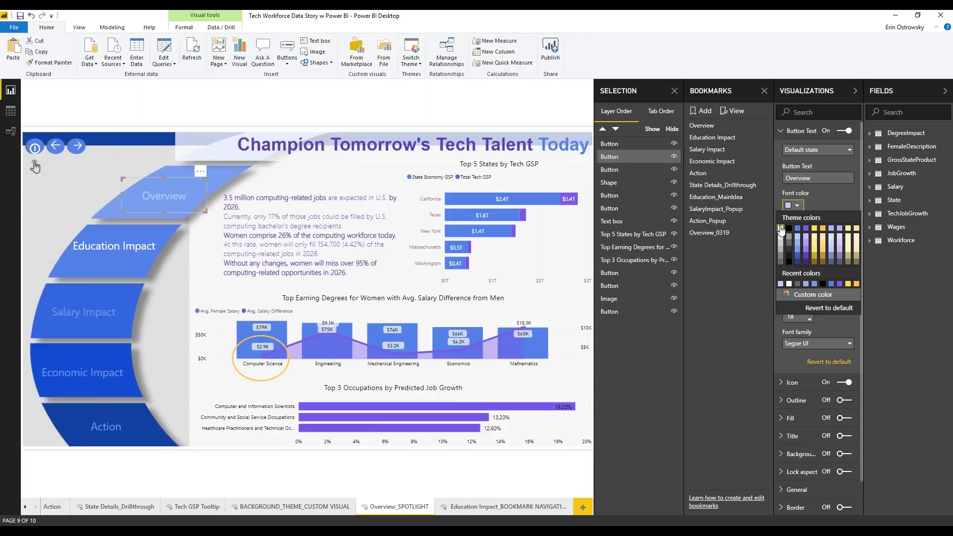
pyautogui.click(780, 229)
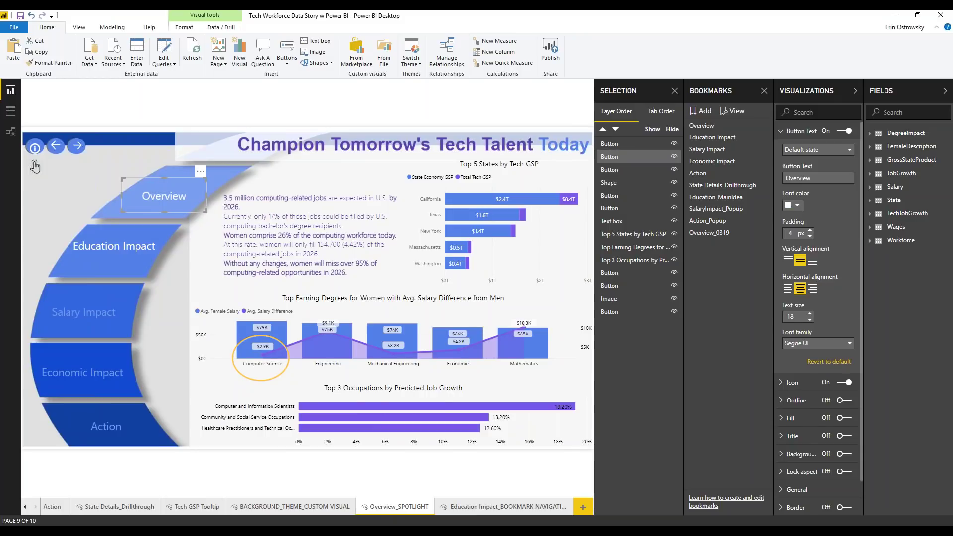
# Step: Set the Education Impact button's font color to a light blue tint on the Overview_SPOTLIGHT page and deselect it
pyautogui.click(114, 245)
pyautogui.click(793, 205)
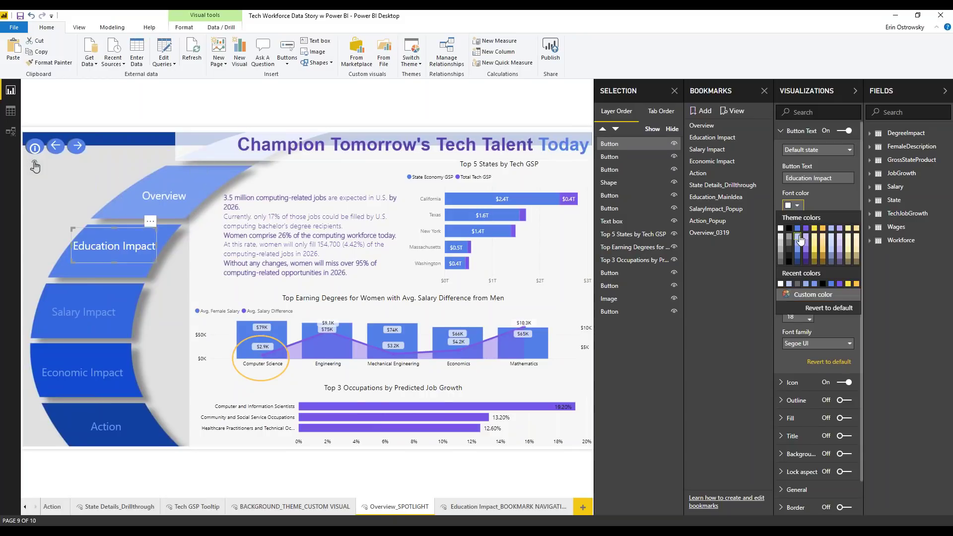
pyautogui.click(797, 237)
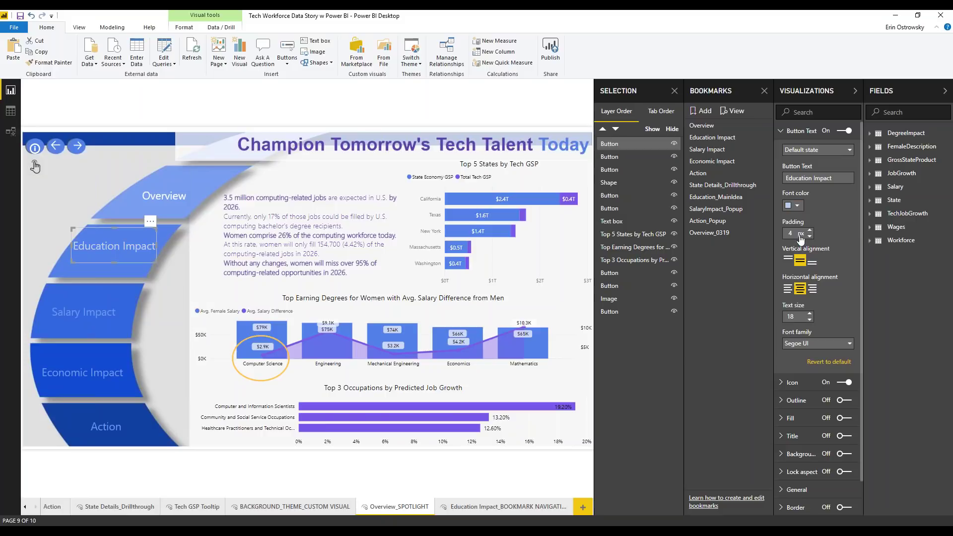
pyautogui.press('Escape')
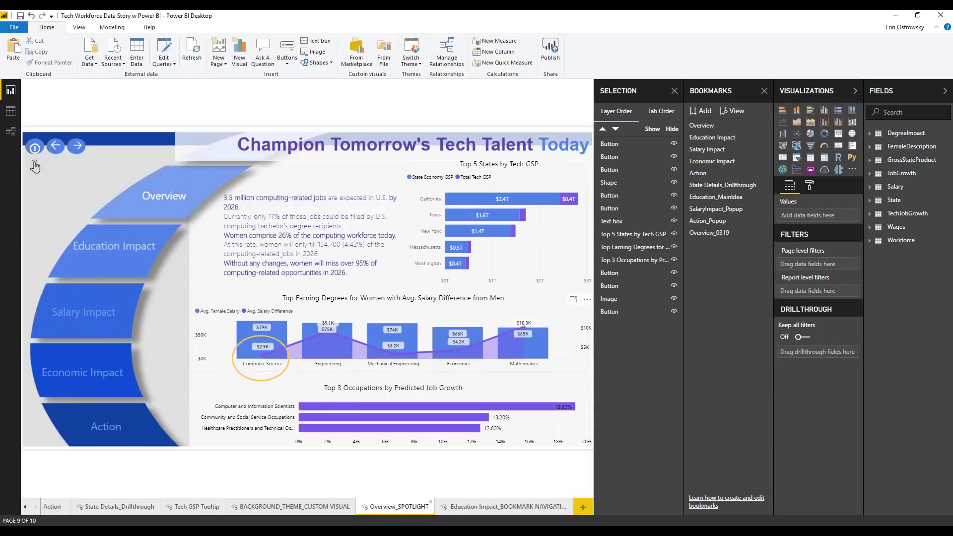
# Step: Add a bookmark for the Overview_SPOTLIGHT page, name it Overview_Main Page, and check its available options
pyautogui.click(705, 116)
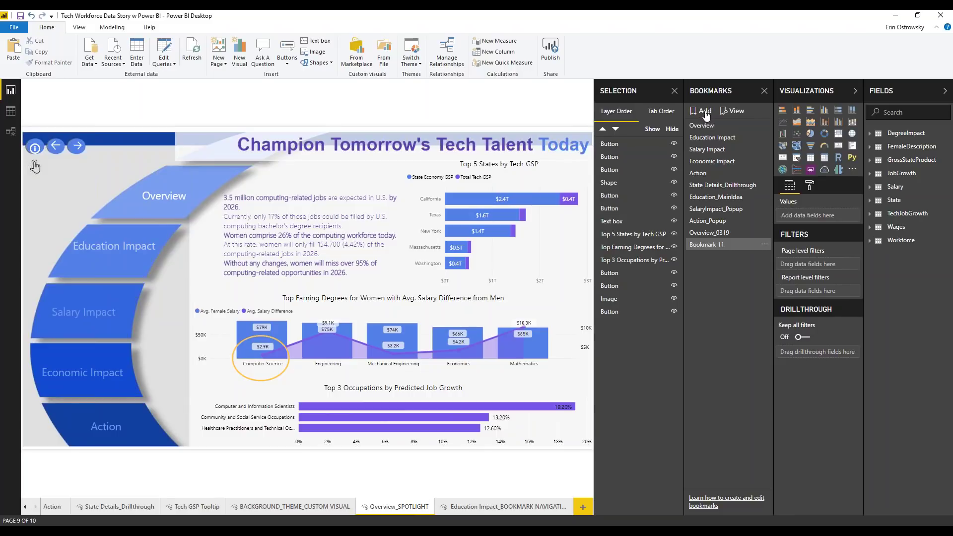
pyautogui.doubleClick(720, 245)
pyautogui.write('Over')
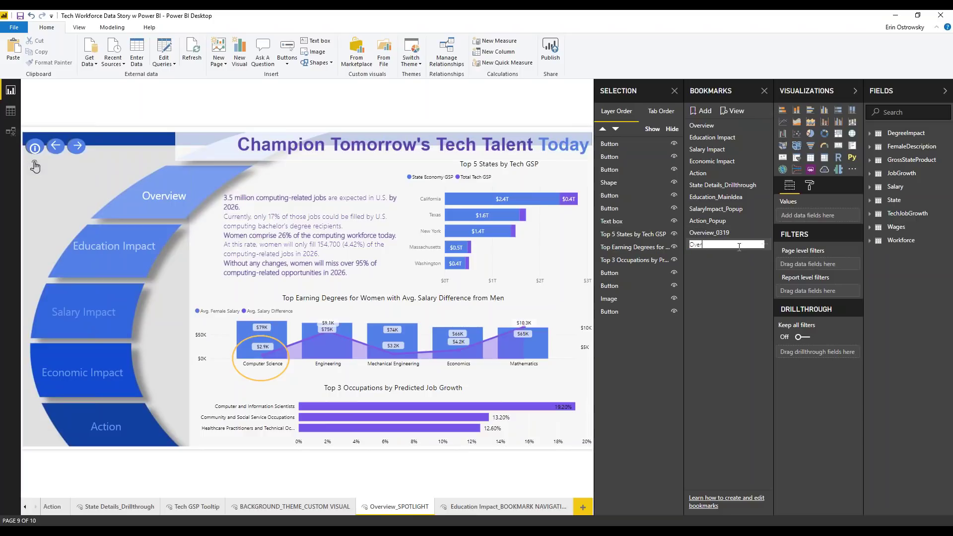
pyautogui.write('view_Main O Page')
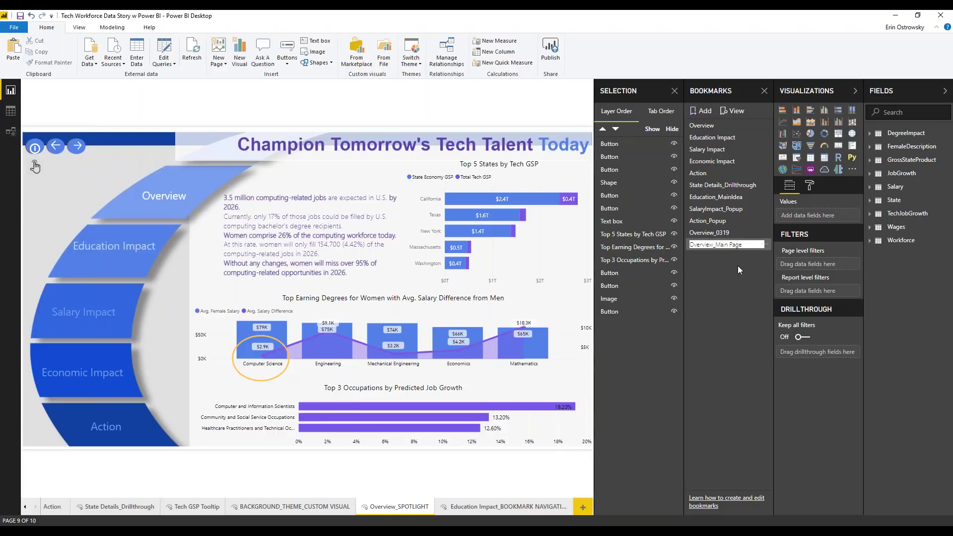
pyautogui.press('Return')
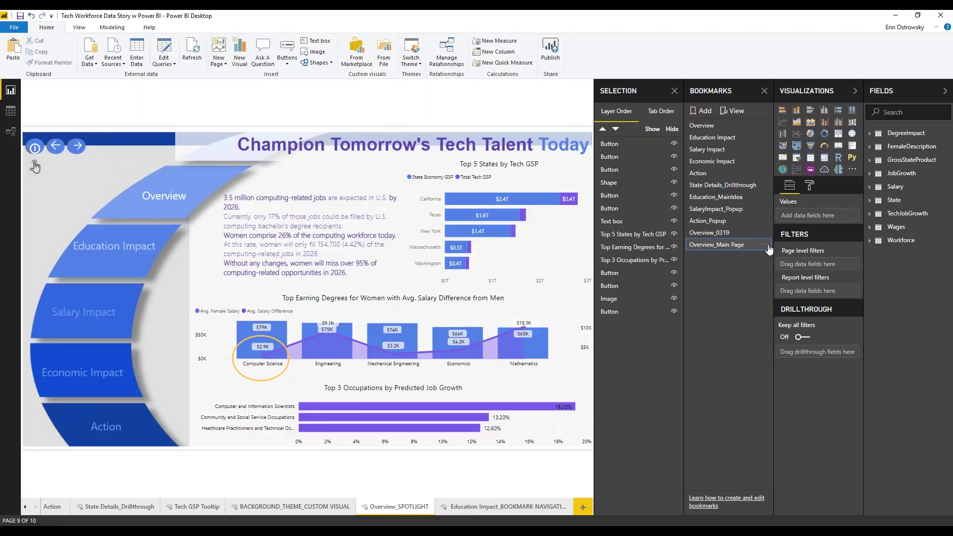
pyautogui.click(765, 249)
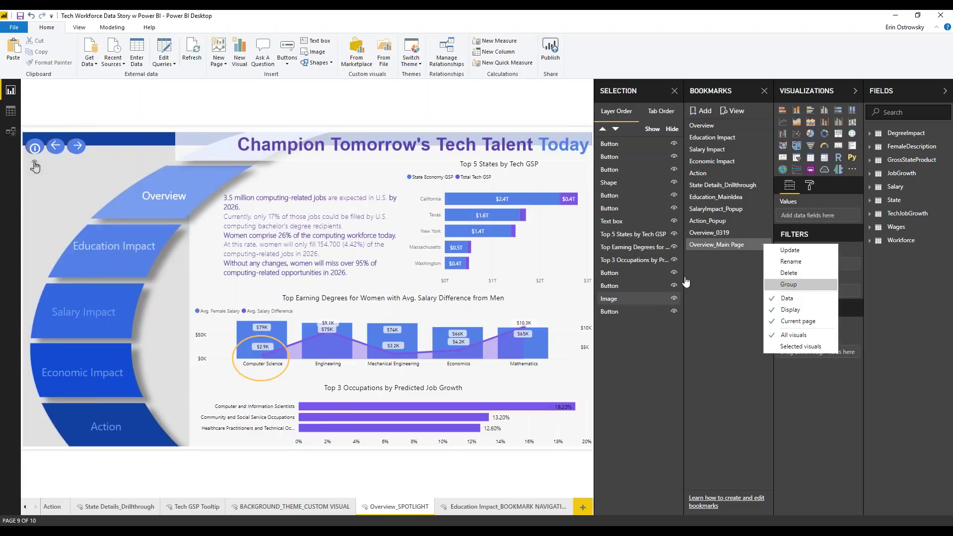
pyautogui.click(731, 277)
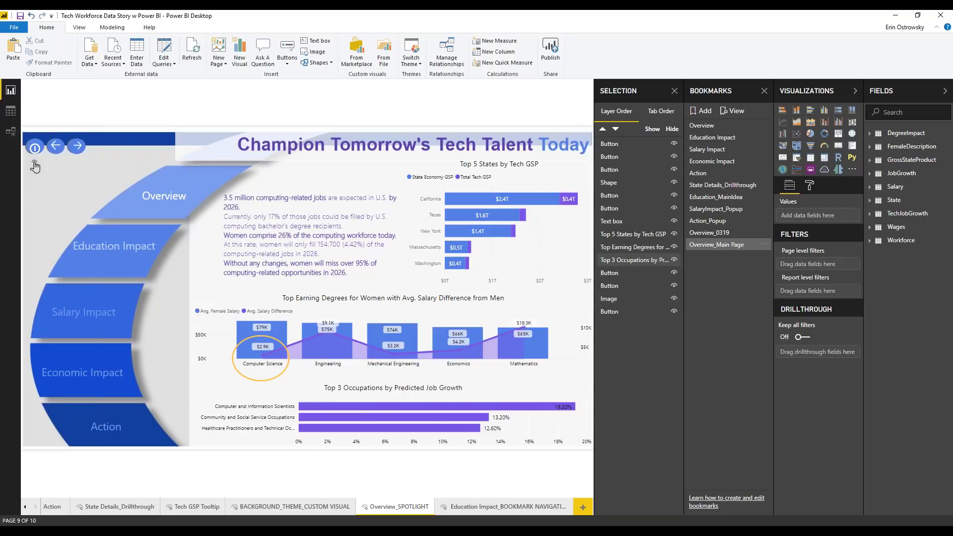
# Step: Add a bookmark for the Education Impact bookmark navigation page and name it Education
pyautogui.click(509, 509)
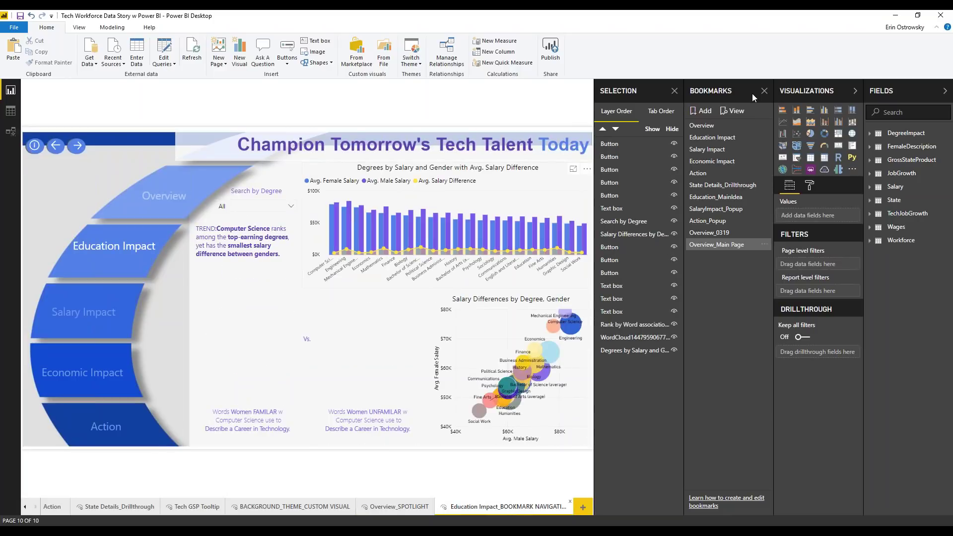
pyautogui.click(708, 114)
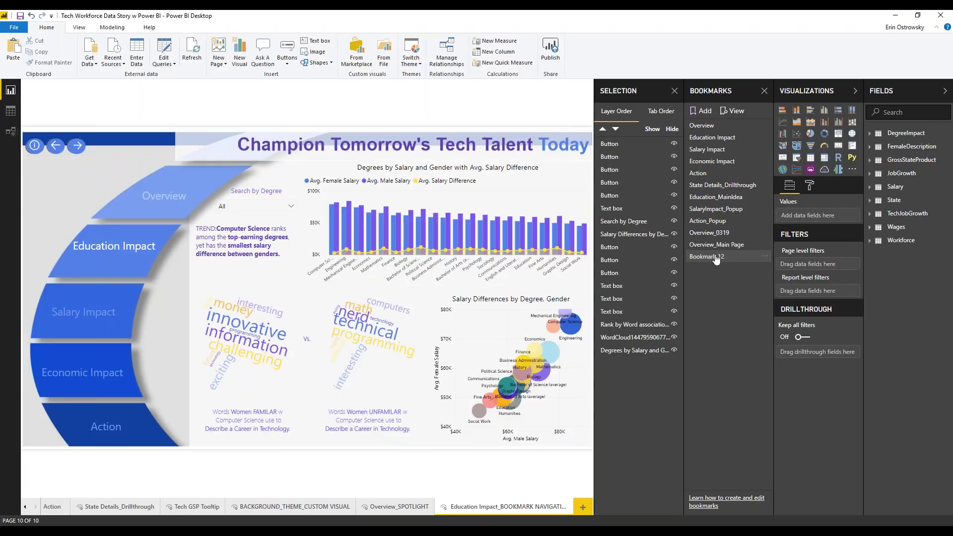
pyautogui.doubleClick(715, 256)
pyautogui.write('Education')
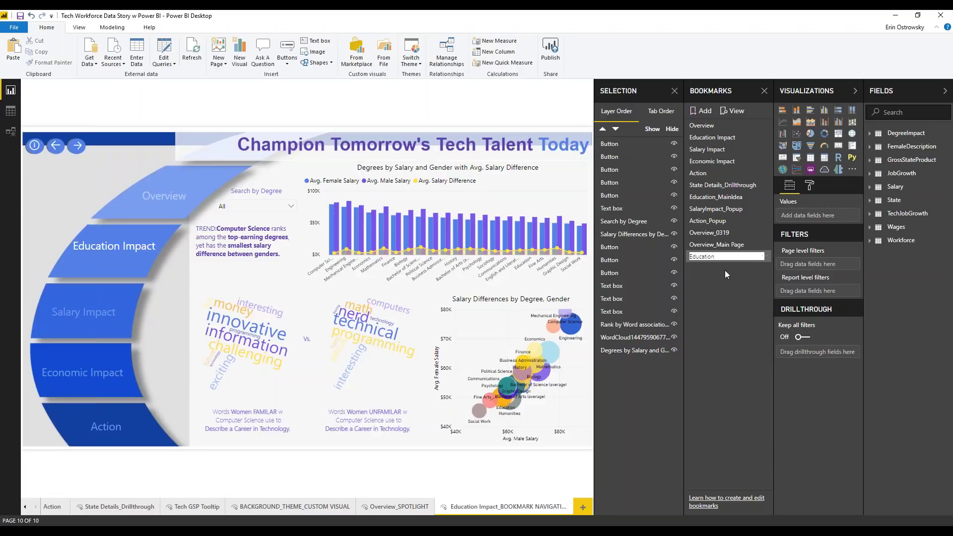
pyautogui.press('Return')
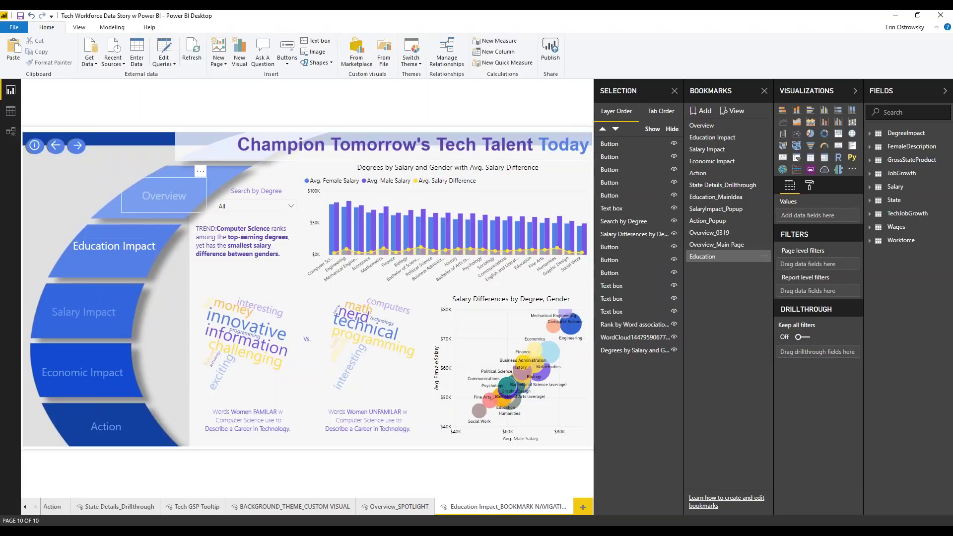
# Step: Turn on the Overview button's action on the Education Impact page, with type Bookmark and target Overview_Main Page
pyautogui.click(168, 195)
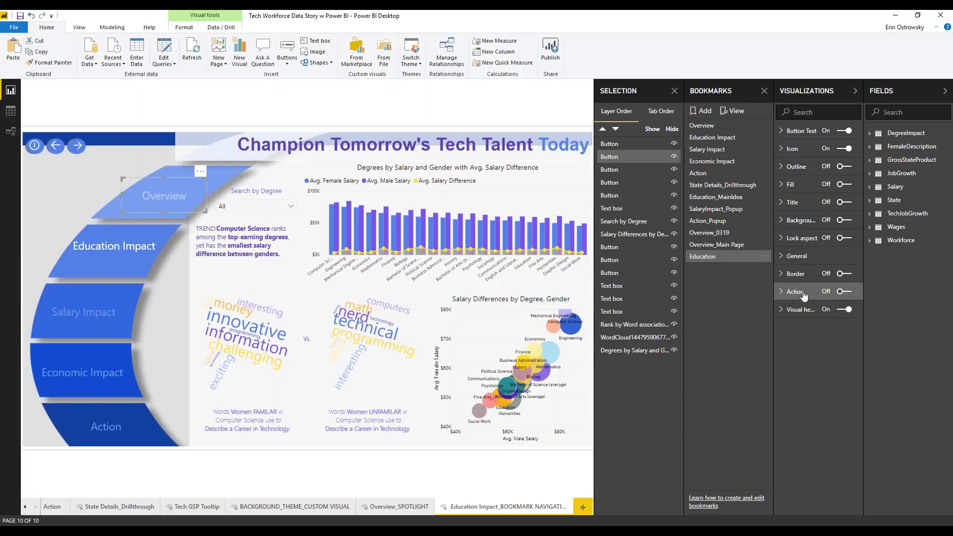
pyautogui.click(846, 292)
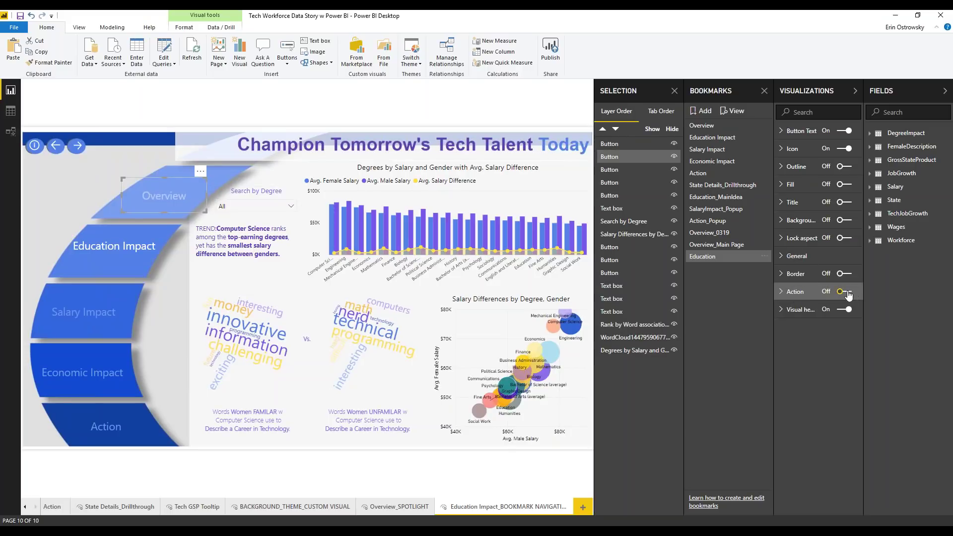
pyautogui.click(803, 294)
pyautogui.click(810, 323)
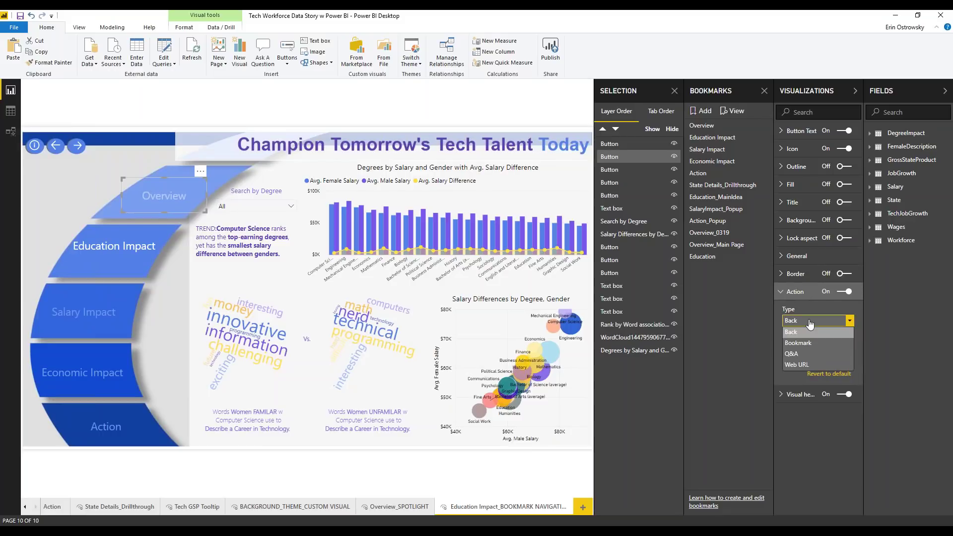
pyautogui.click(812, 340)
pyautogui.click(807, 353)
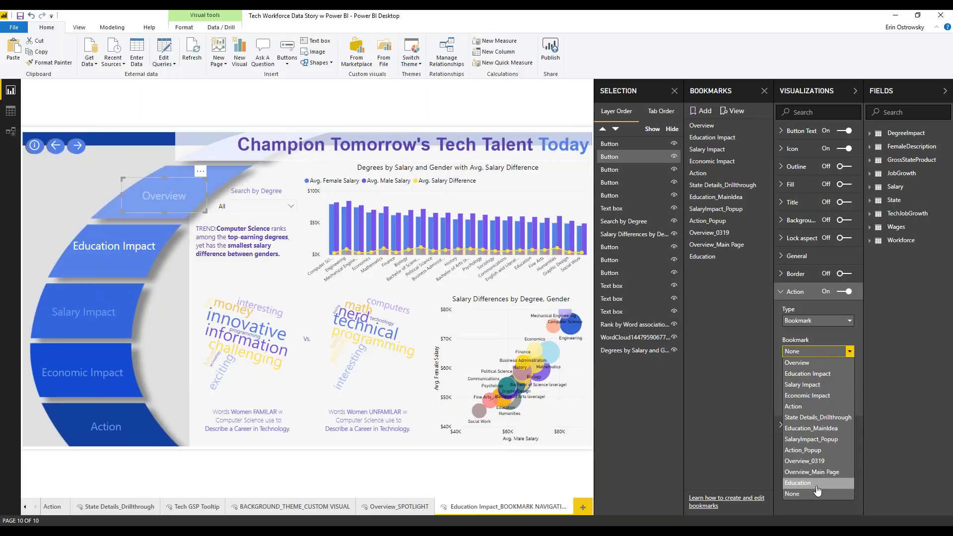
pyautogui.click(810, 471)
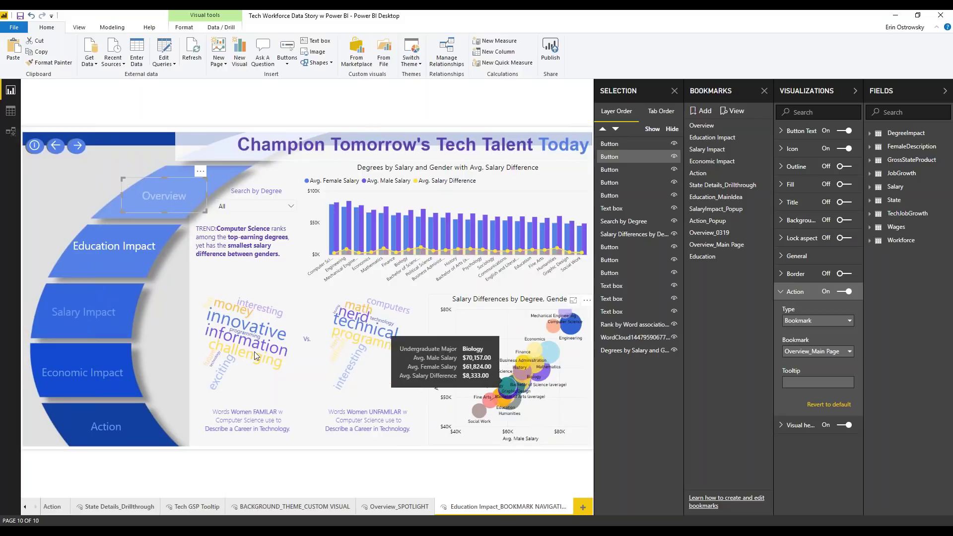
# Step: Turn on the Education Impact button's action with type Bookmark and target Education, leaving the button deselected
pyautogui.click(135, 252)
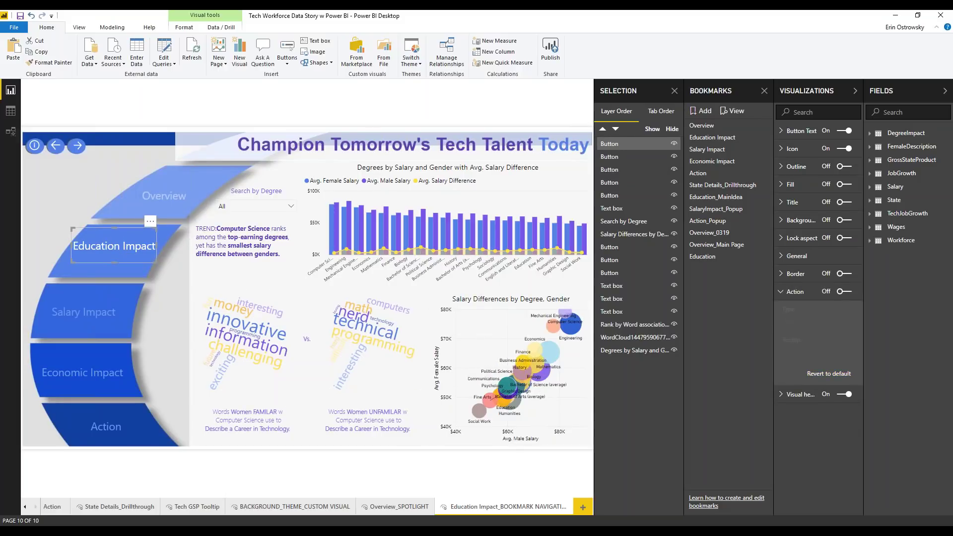
pyautogui.click(850, 292)
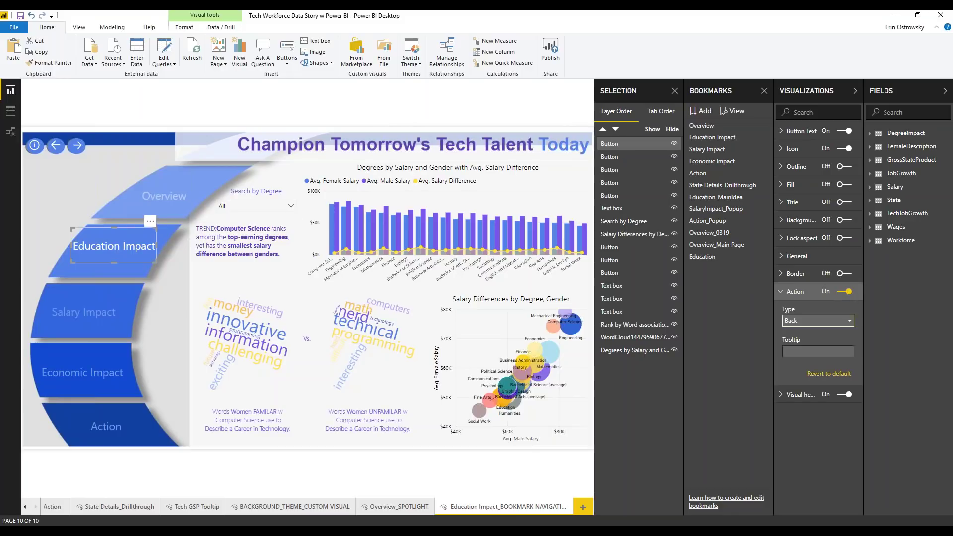
pyautogui.click(843, 321)
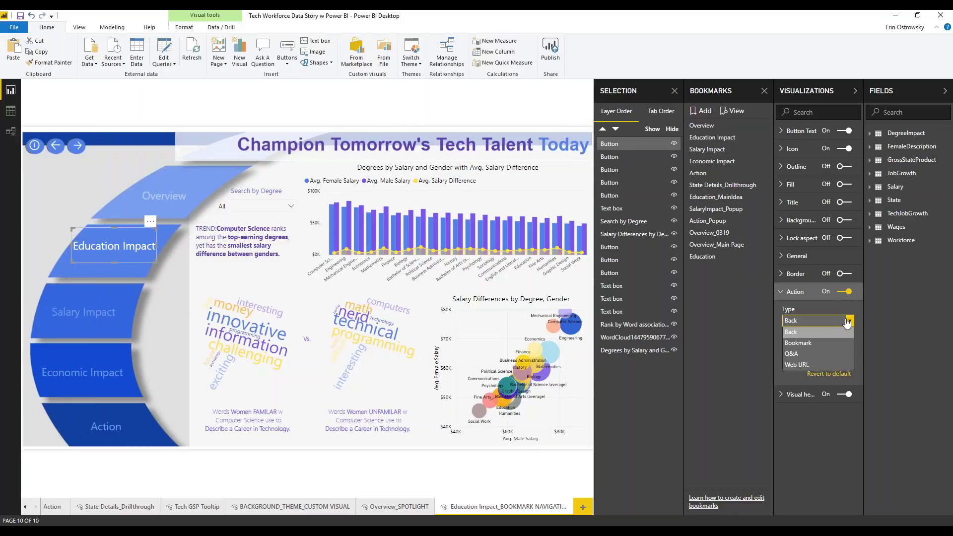
pyautogui.click(793, 342)
pyautogui.click(807, 352)
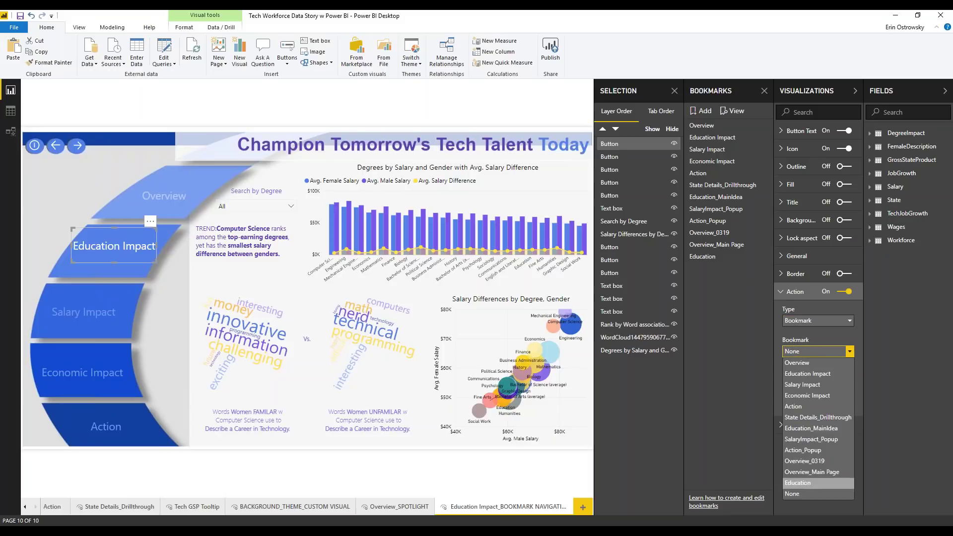
pyautogui.click(799, 483)
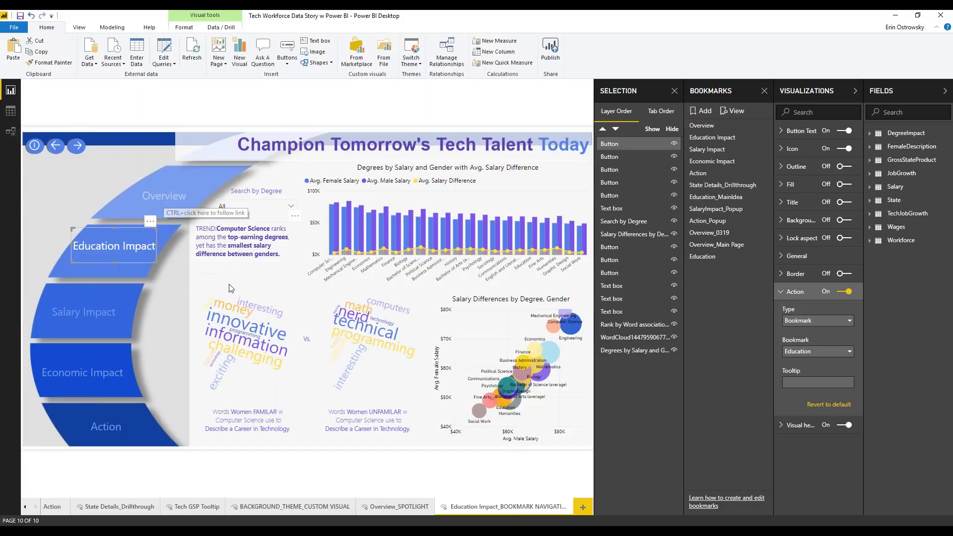
pyautogui.click(180, 276)
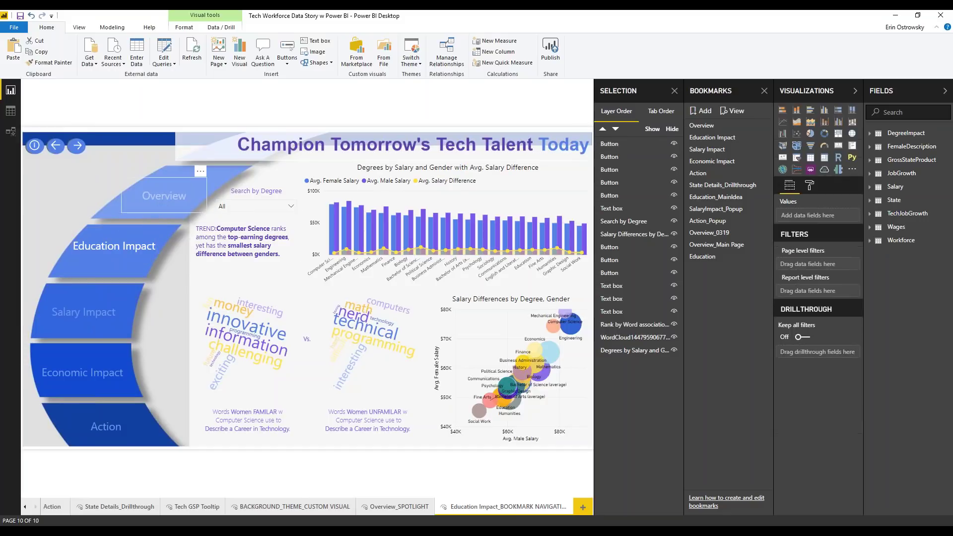
# Step: Follow the Overview button's link and delete the unlinked Education Impact and Overview buttons from the Overview_SPOTLIGHT page
pyautogui.keyDown('ctrl'); pyautogui.click(167, 204); pyautogui.keyUp('ctrl')
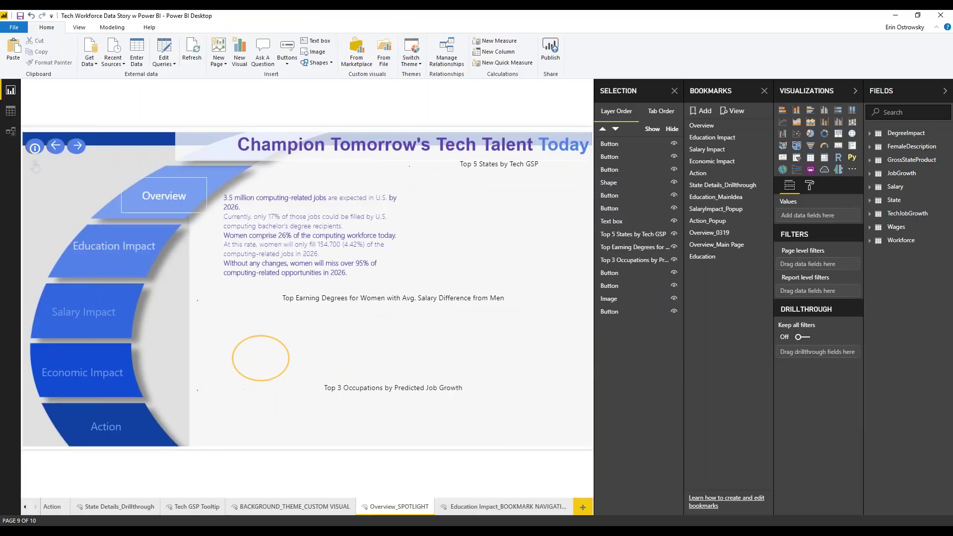
pyautogui.click(141, 246)
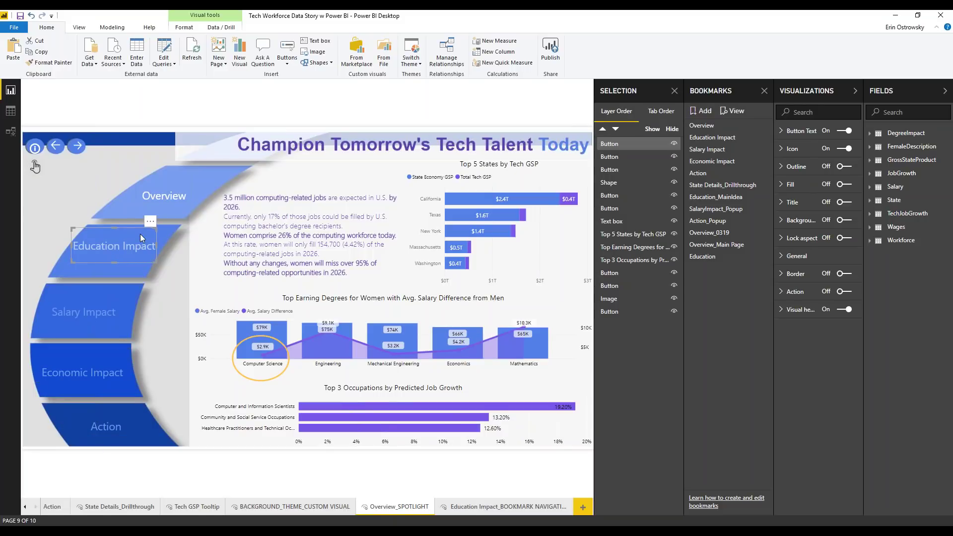
pyautogui.press('Delete')
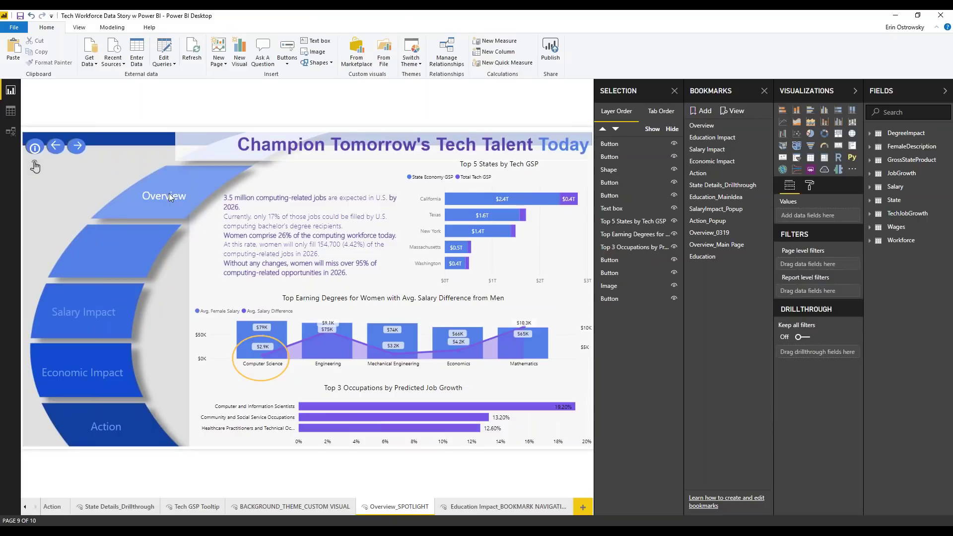
pyautogui.click(159, 198)
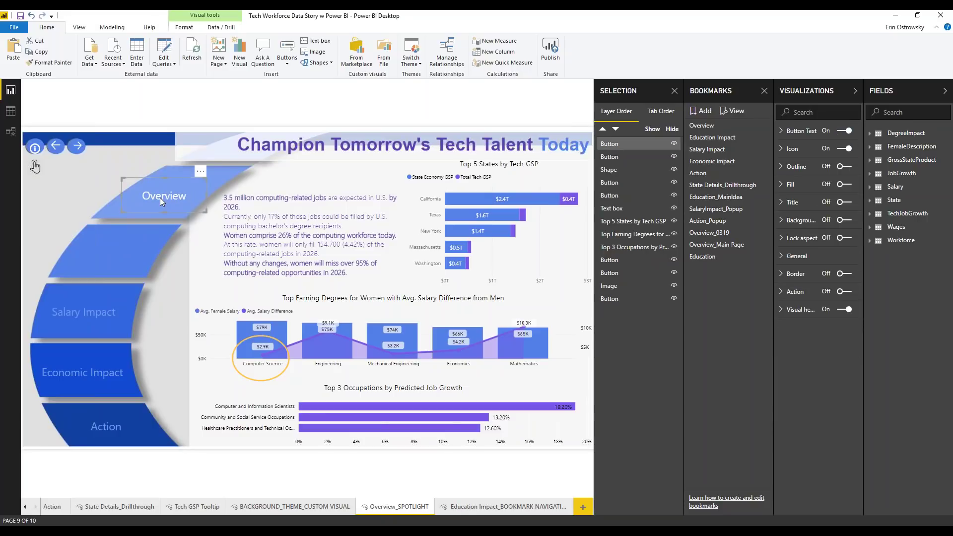
pyautogui.press('Delete')
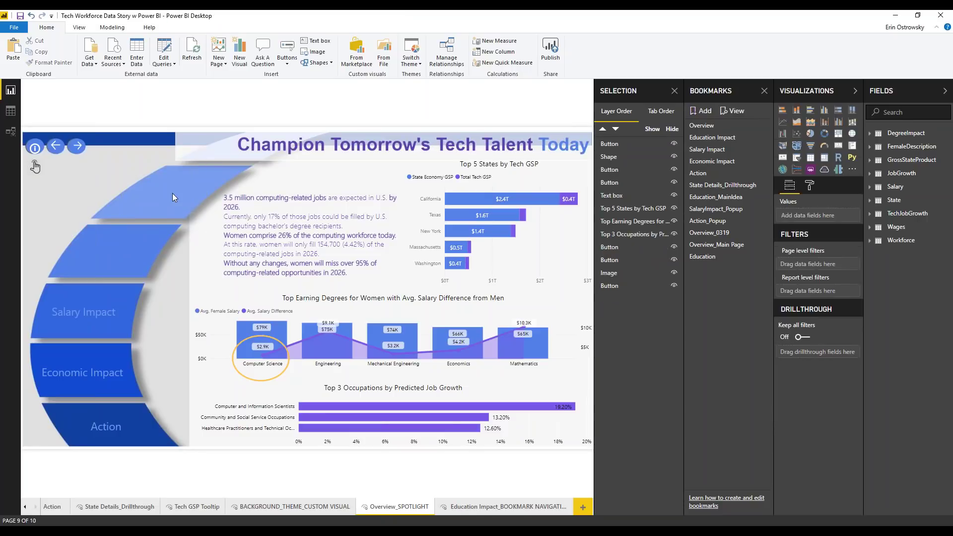
# Step: Copy the linked Overview button from the Education Impact page to the same navigation segment on the Overview_SPOTLIGHT page
pyautogui.click(492, 506)
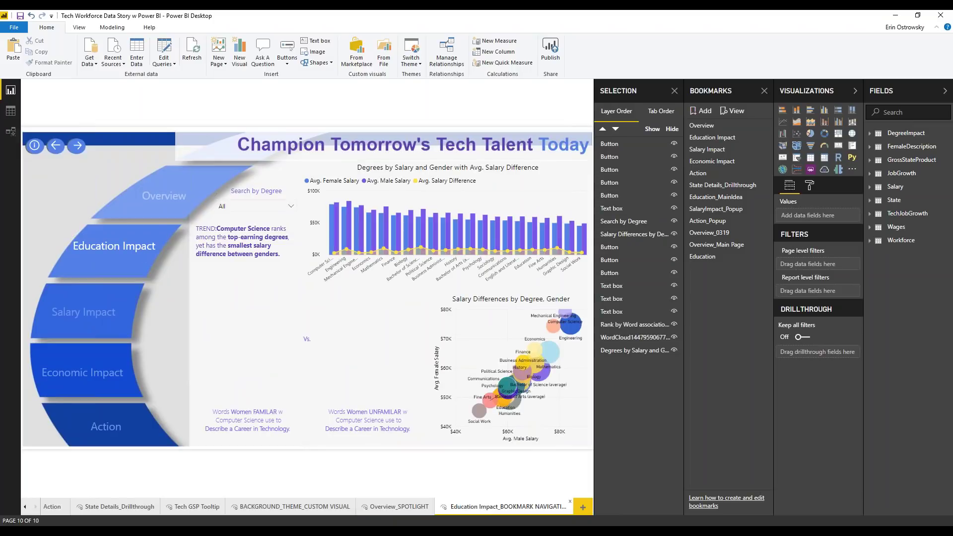
pyautogui.click(174, 200)
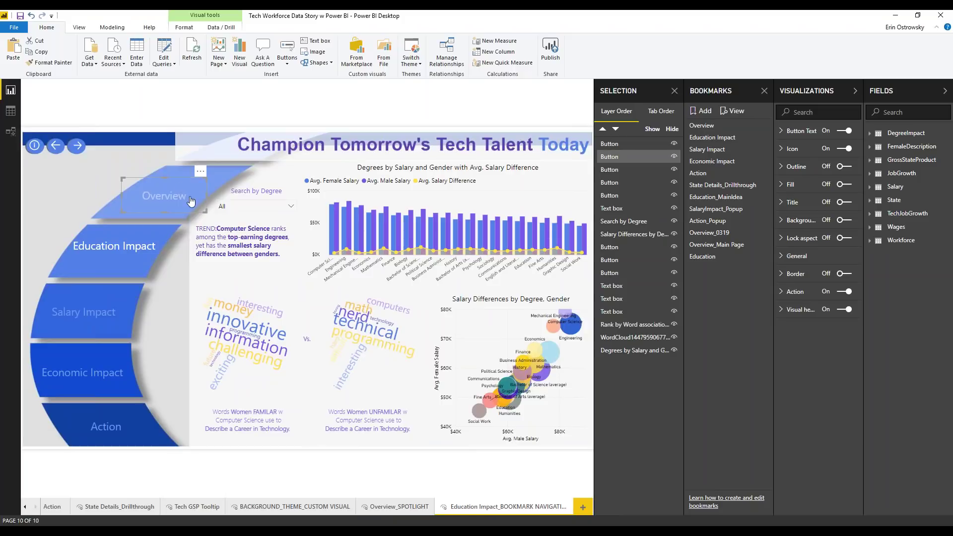
pyautogui.keyDown('ctrl'); pyautogui.click(149, 208); pyautogui.keyUp('ctrl')
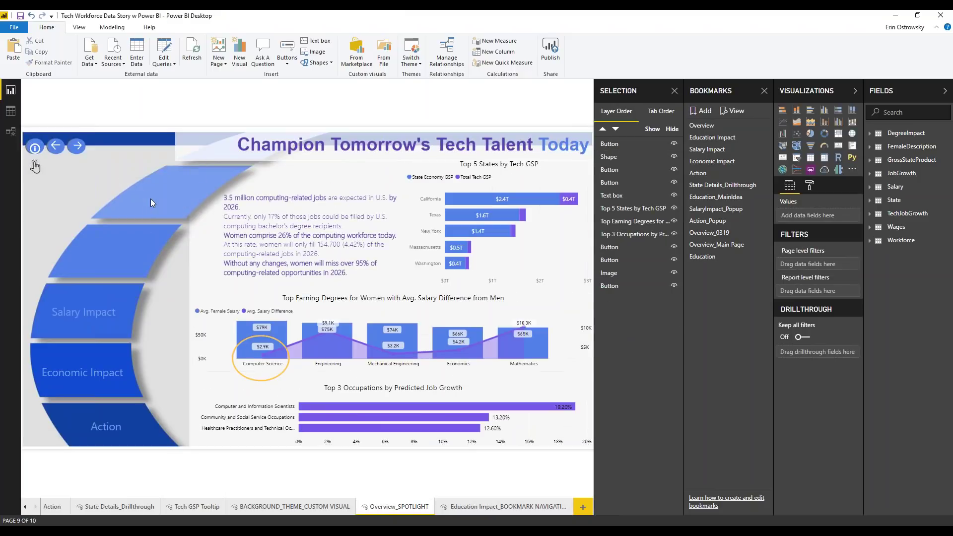
pyautogui.click(150, 199)
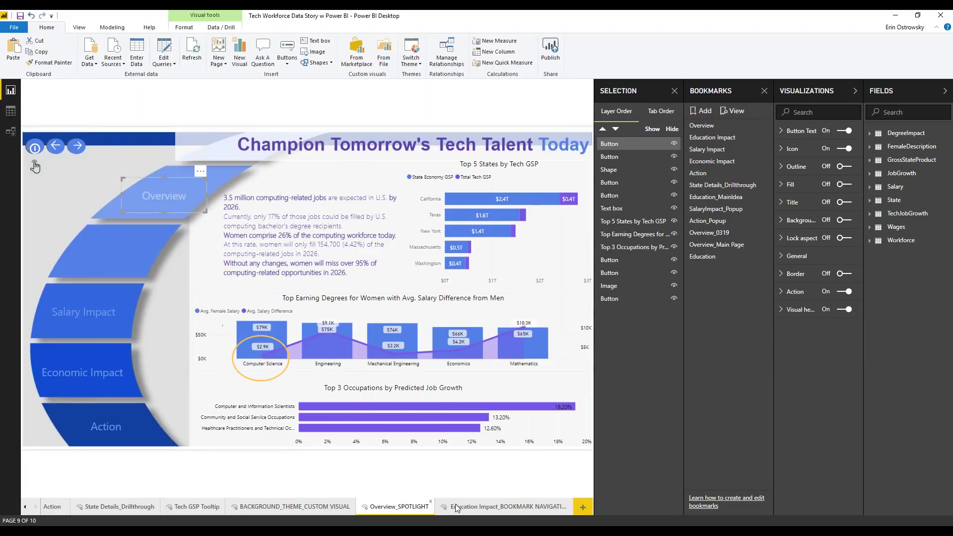
# Step: Copy the linked Education Impact button to its navigation segment on the Overview_SPOTLIGHT page and follow its link
pyautogui.click(478, 507)
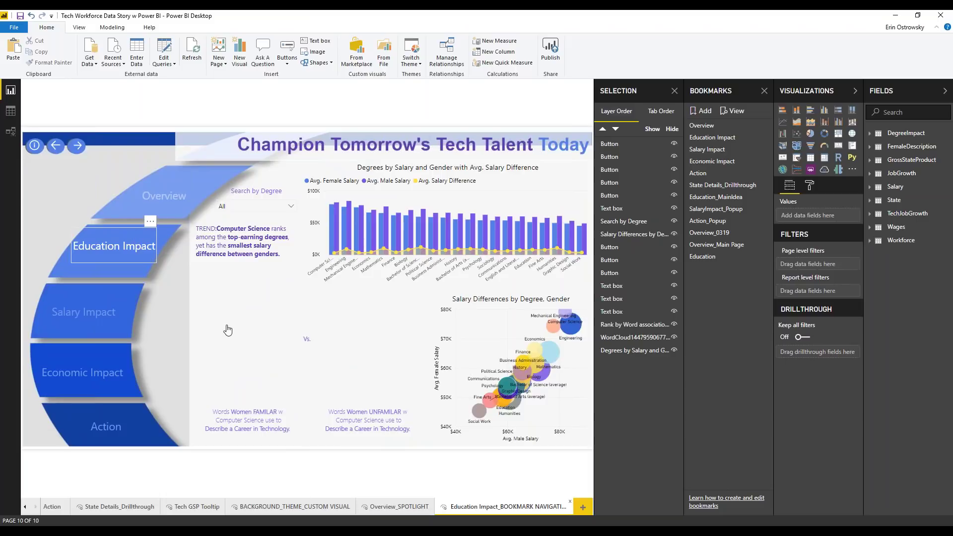
pyautogui.click(387, 507)
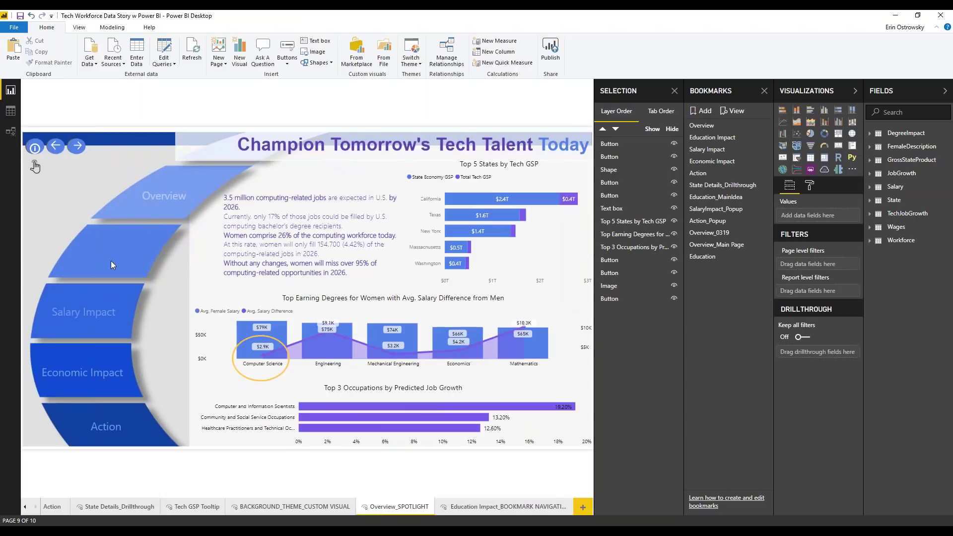
pyautogui.click(111, 261)
pyautogui.click(172, 314)
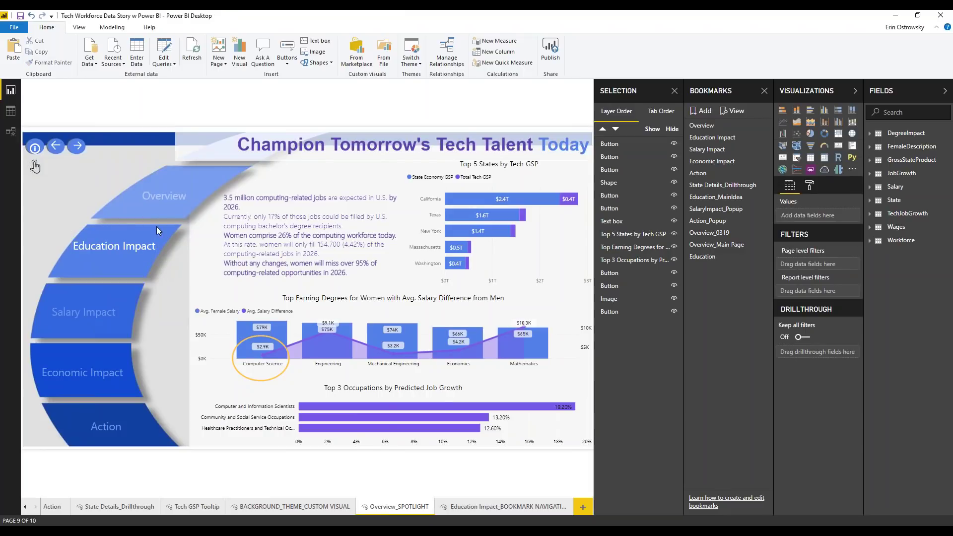
pyautogui.moveTo(155, 211)
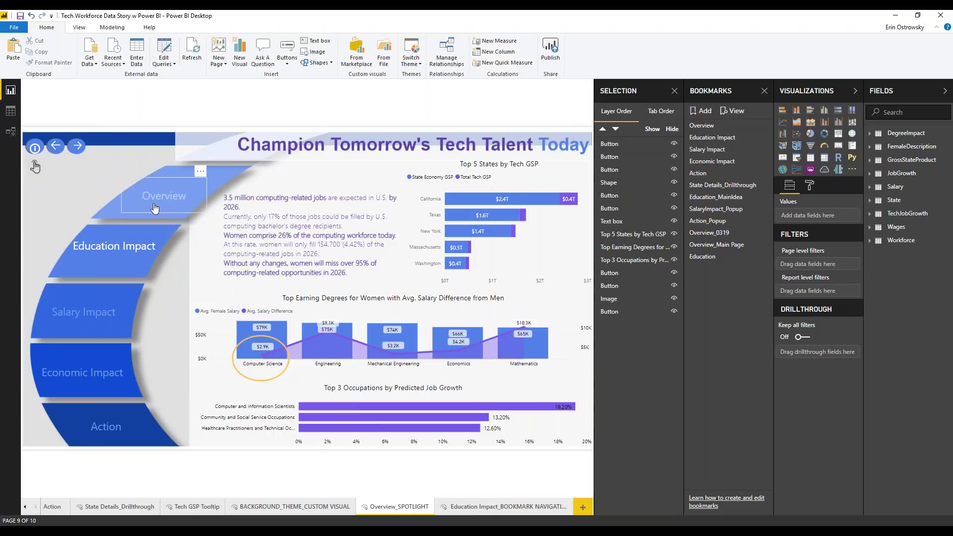
pyautogui.keyDown('ctrl'); pyautogui.click(127, 246); pyautogui.keyUp('ctrl')
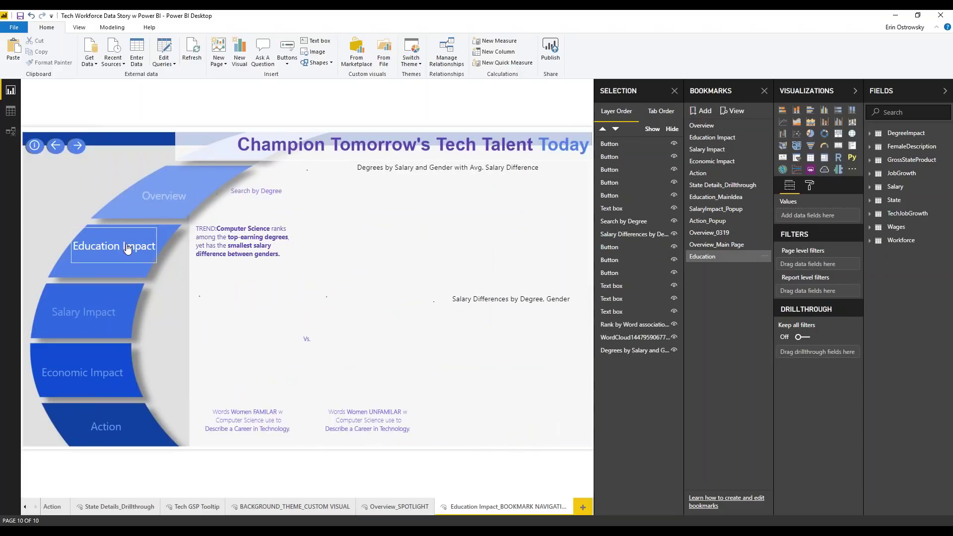
# Step: Open the original Overview page and test the Education Impact, Salary Impact, Economic Impact, Action and Overview navigation links
pyautogui.keyDown('ctrl'); pyautogui.click(164, 203); pyautogui.keyUp('ctrl')
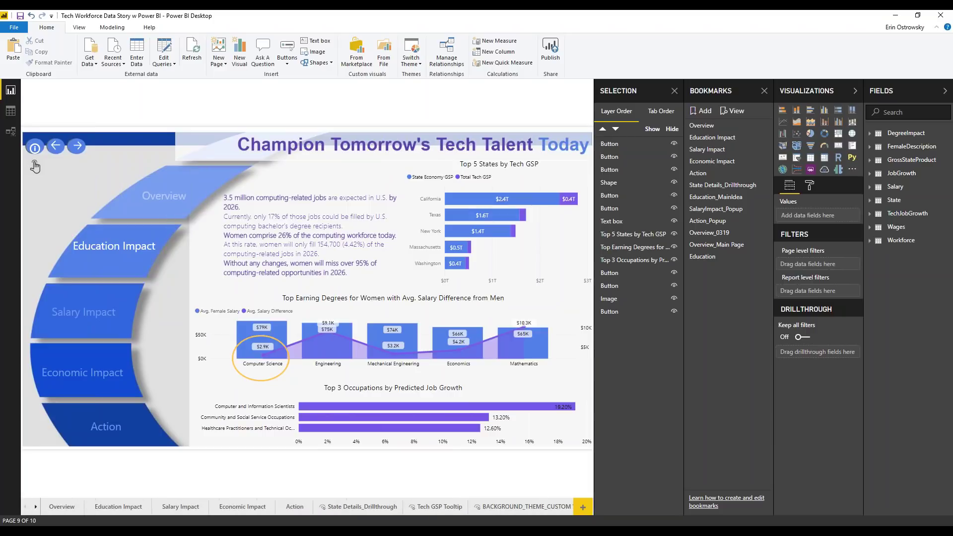
pyautogui.click(62, 512)
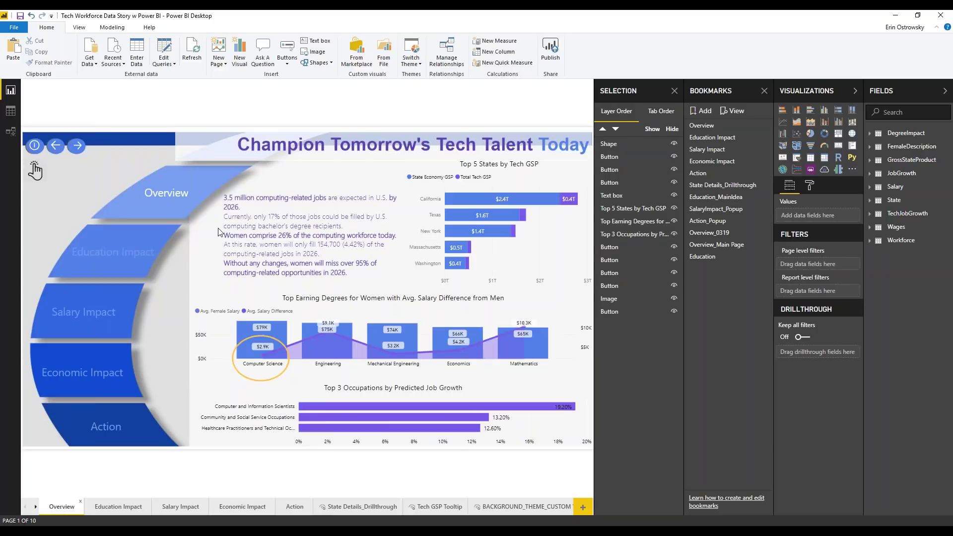
pyautogui.keyDown('ctrl'); pyautogui.click(121, 256); pyautogui.keyUp('ctrl')
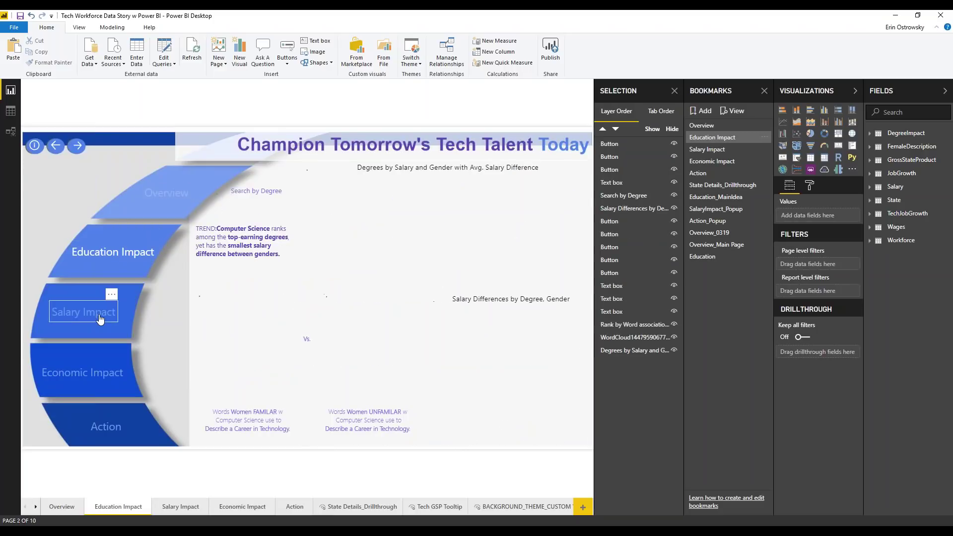
pyautogui.keyDown('ctrl'); pyautogui.click(100, 319); pyautogui.keyUp('ctrl')
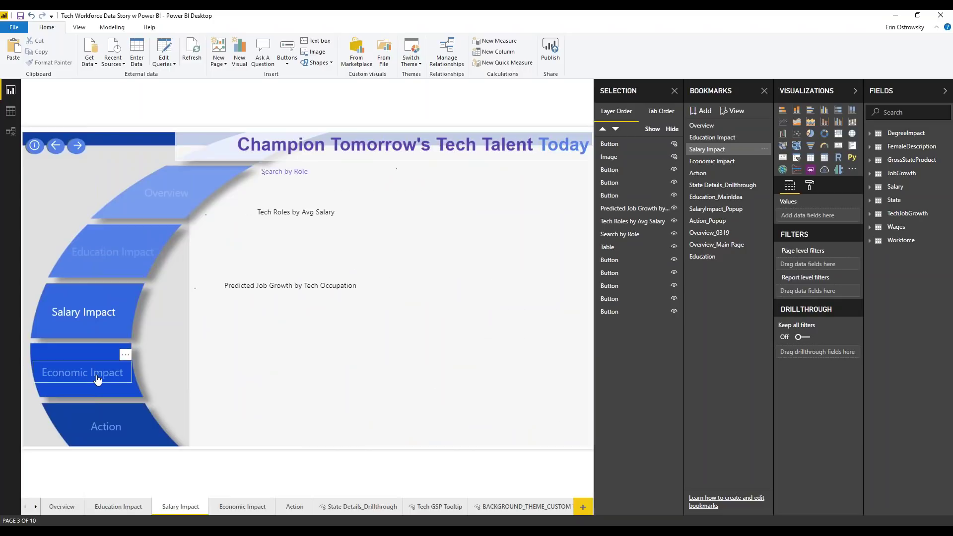
pyautogui.keyDown('ctrl'); pyautogui.click(98, 380); pyautogui.keyUp('ctrl')
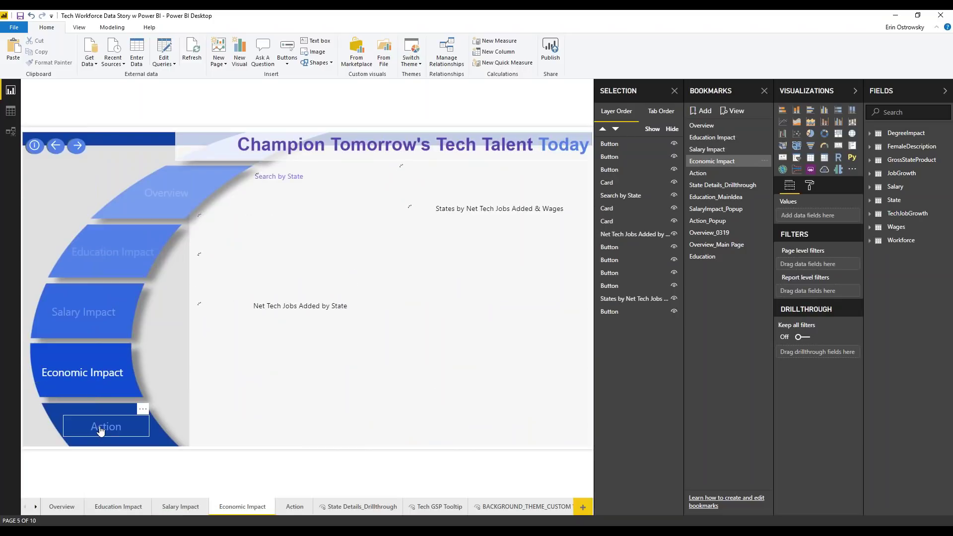
pyautogui.keyDown('ctrl'); pyautogui.click(100, 431); pyautogui.keyUp('ctrl')
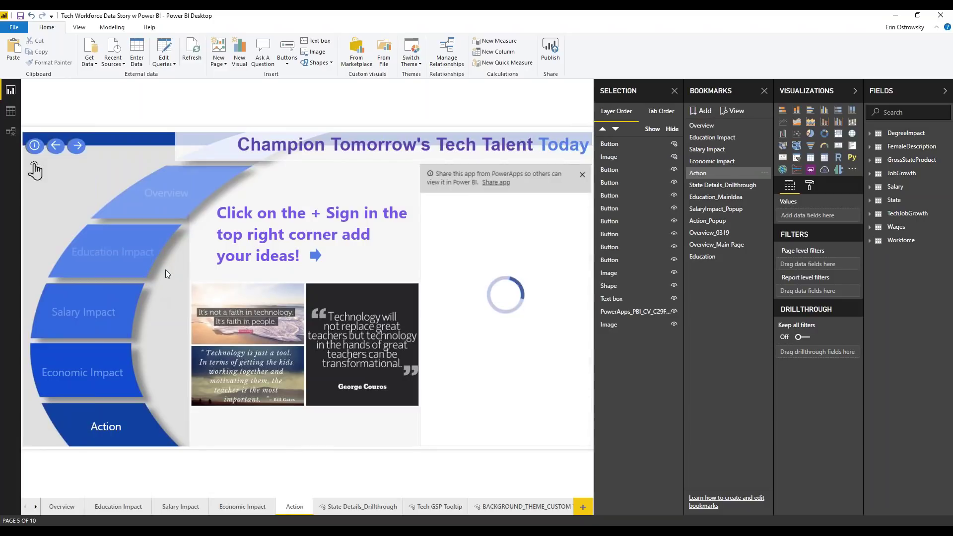
pyautogui.keyDown('ctrl'); pyautogui.click(154, 195); pyautogui.keyUp('ctrl')
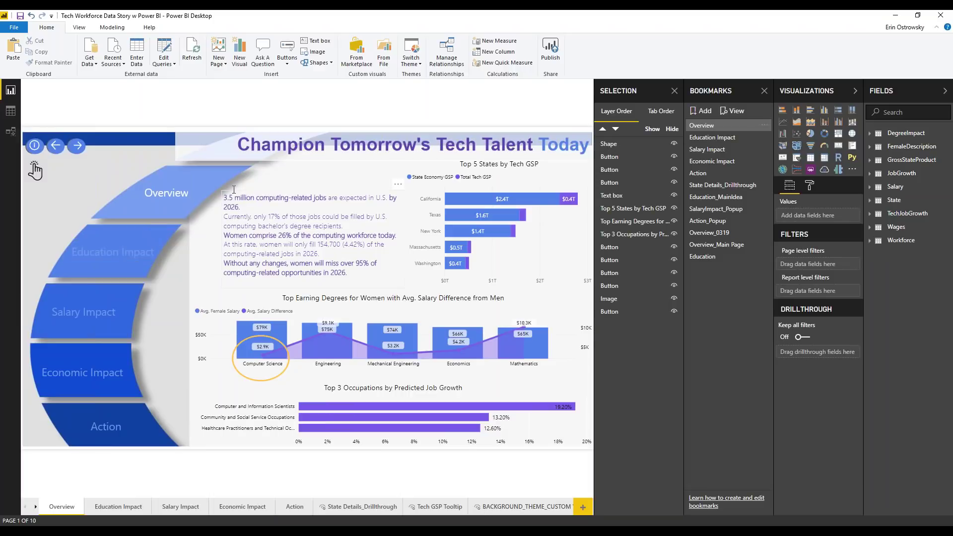
# Step: Browse the report's list of pages, viewing the Education Impact page and ending on the Salary Impact page
pyautogui.click(36, 506)
pyautogui.click(35, 506)
pyautogui.click(35, 506)
pyautogui.click(35, 506)
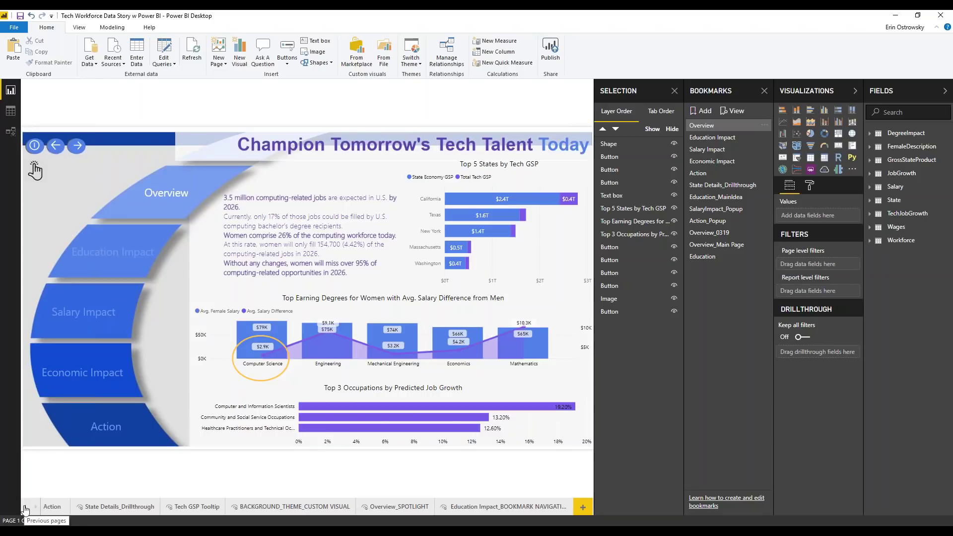
pyautogui.click(25, 507)
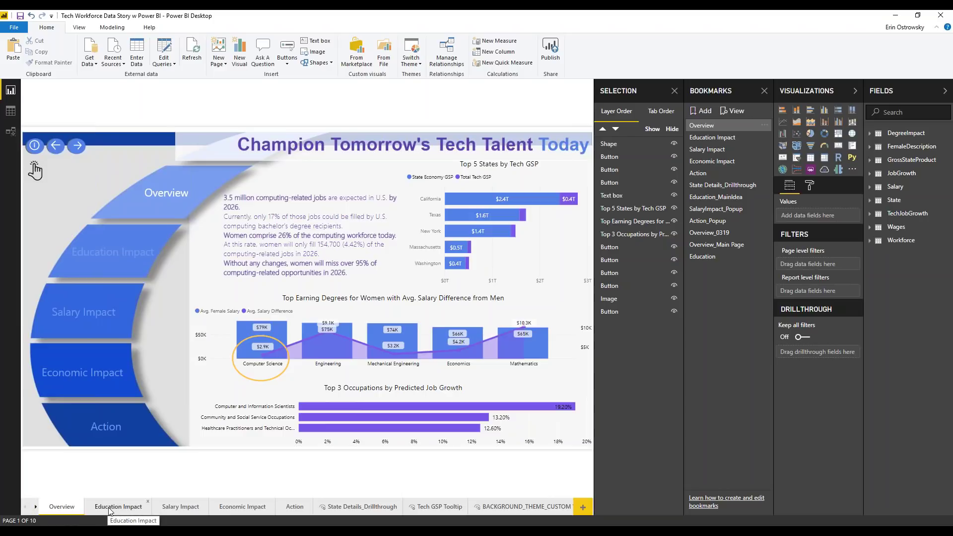
pyautogui.click(110, 512)
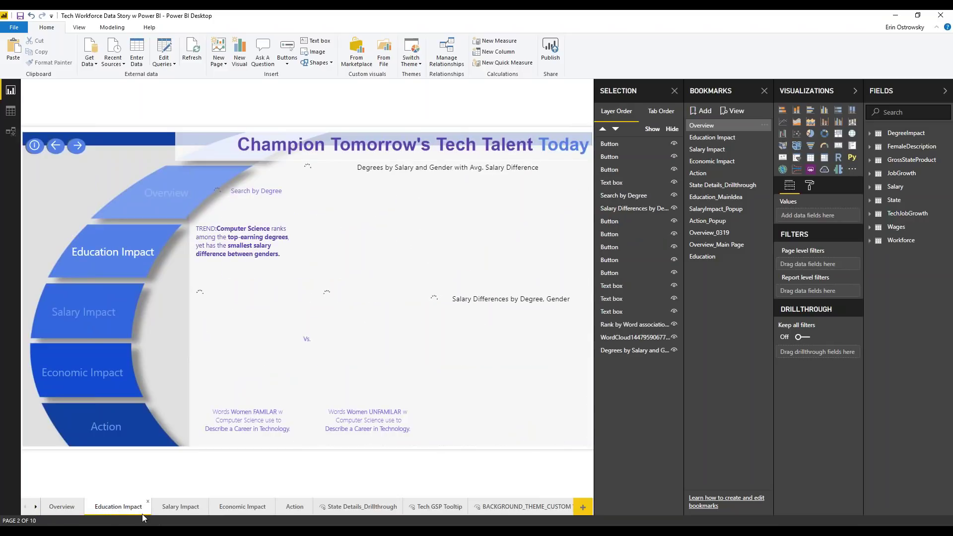
pyautogui.click(181, 507)
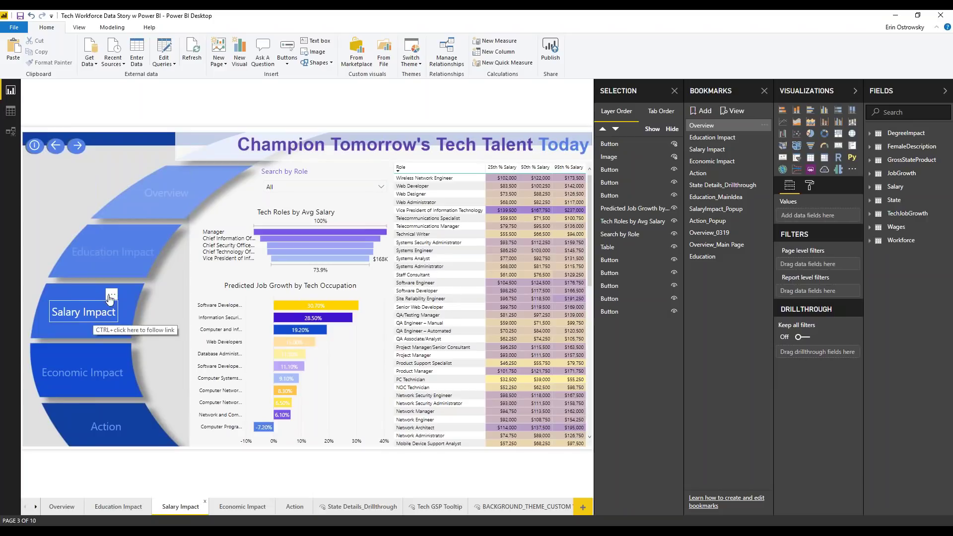
# Step: Test the Salary Impact page's info button and the pop-up's back arrow, leaving the skills and certifications pop-up open
pyautogui.keyDown('ctrl'); pyautogui.click(111, 315); pyautogui.keyUp('ctrl')
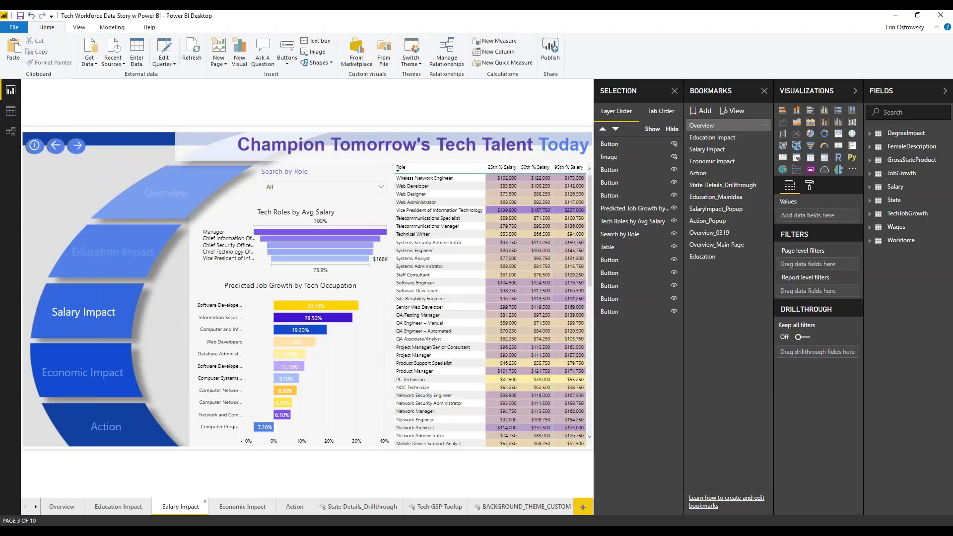
pyautogui.keyDown('ctrl'); pyautogui.click(34, 147); pyautogui.keyUp('ctrl')
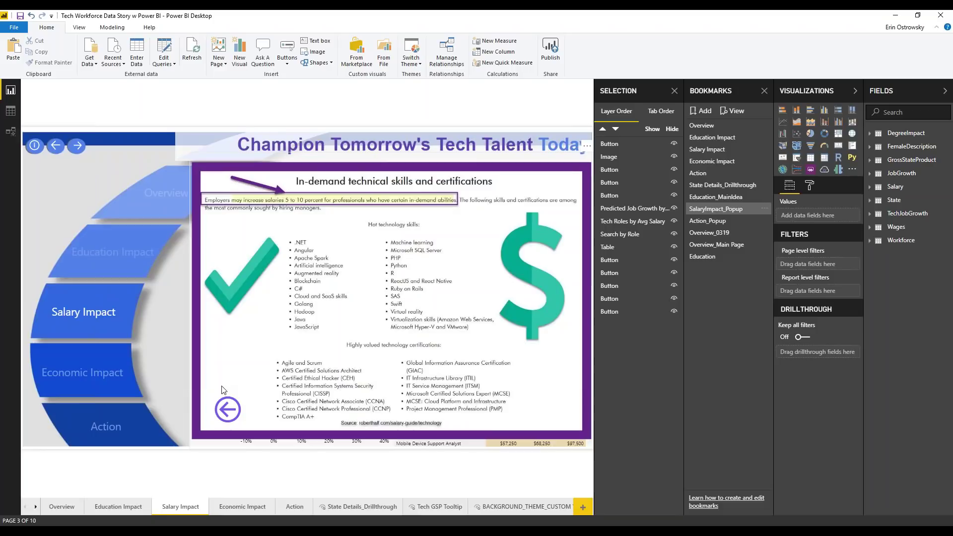
pyautogui.click(229, 411)
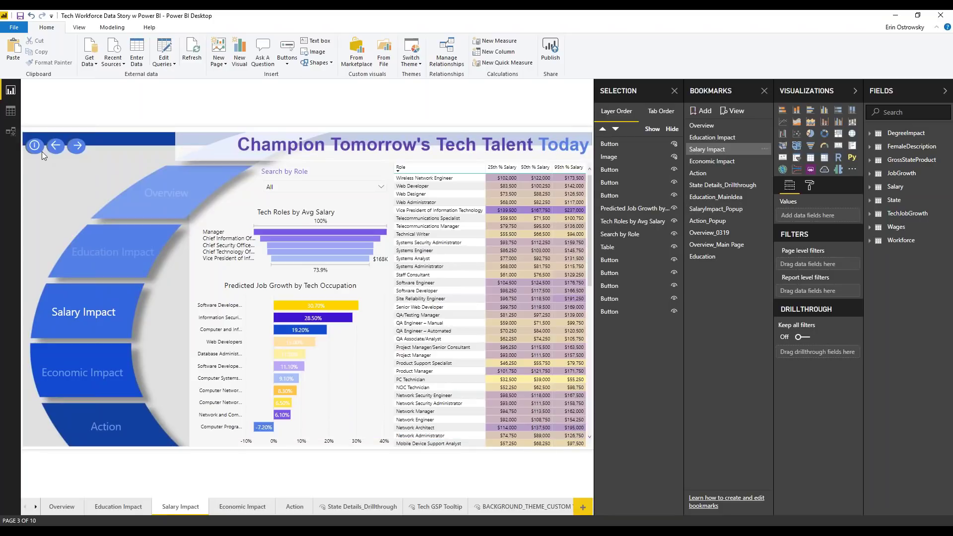
pyautogui.click(30, 149)
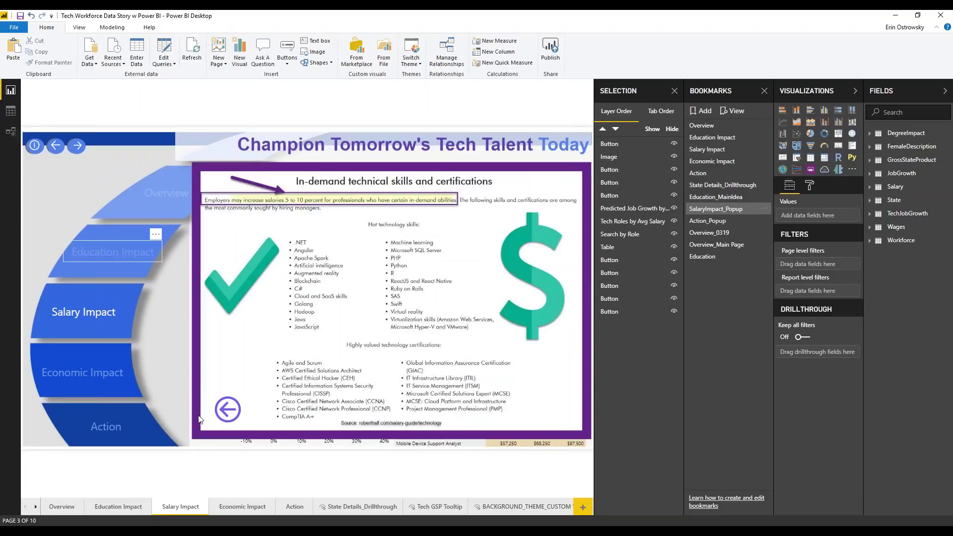
pyautogui.click(227, 409)
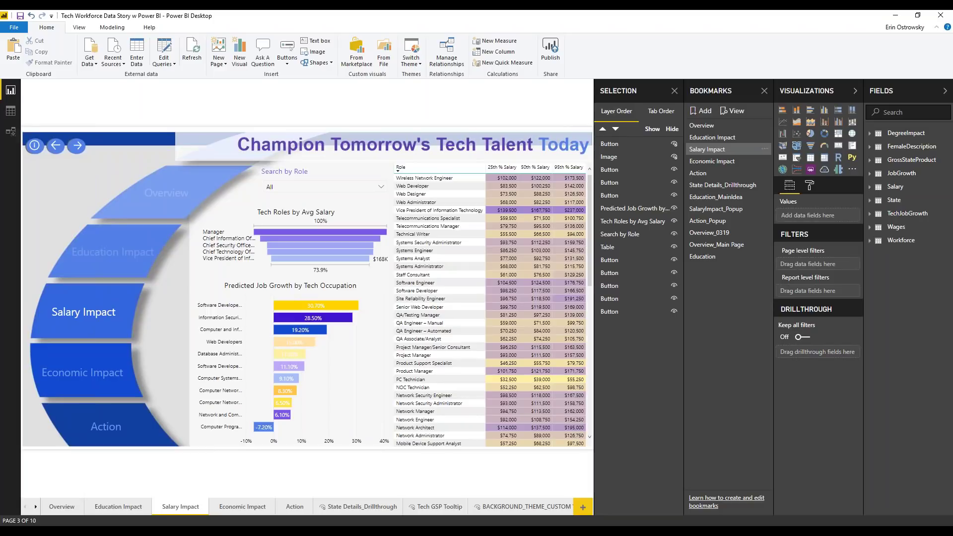
pyautogui.click(35, 149)
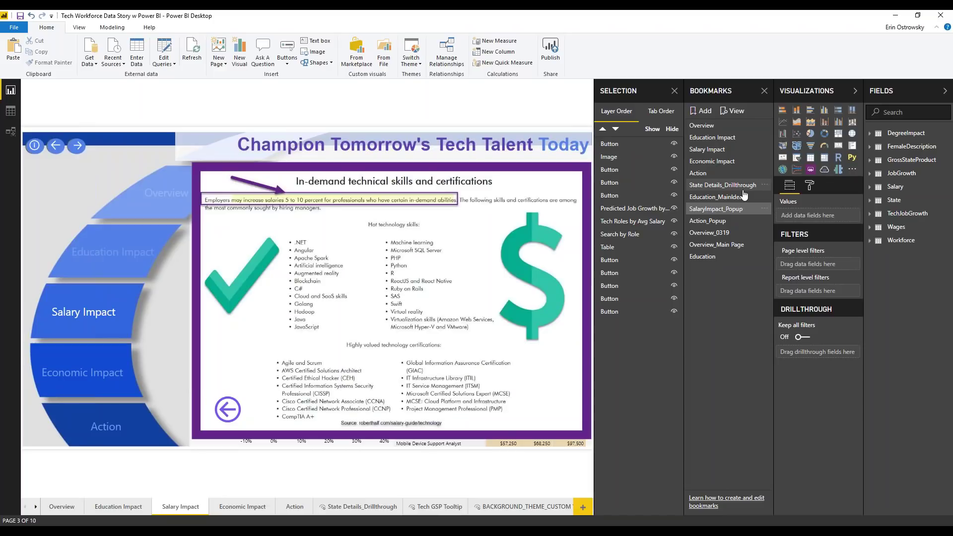
# Step: Compare the SalaryImpact_Popup and Salary Impact bookmarks by switching between them repeatedly, ending on Salary Impact
pyautogui.click(727, 209)
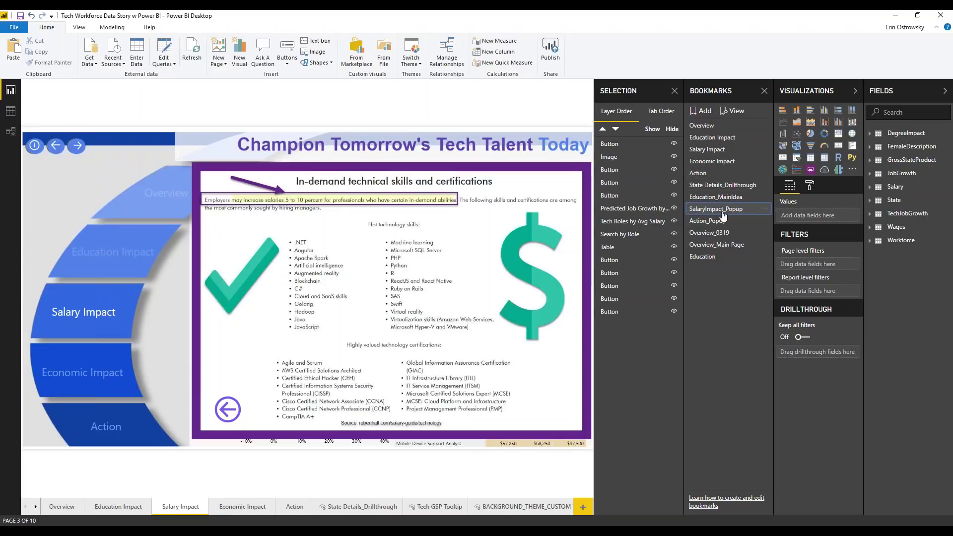
pyautogui.click(721, 149)
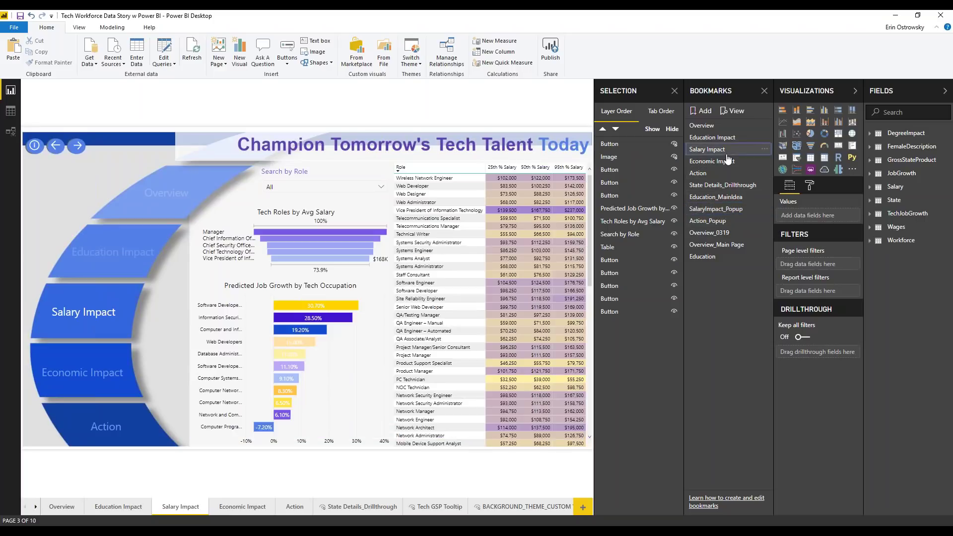
pyautogui.click(717, 210)
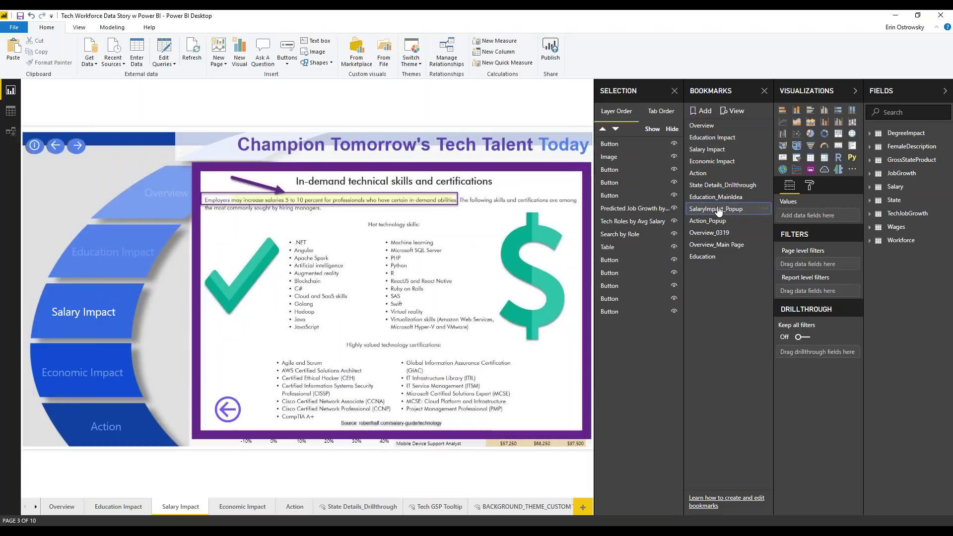
pyautogui.click(725, 150)
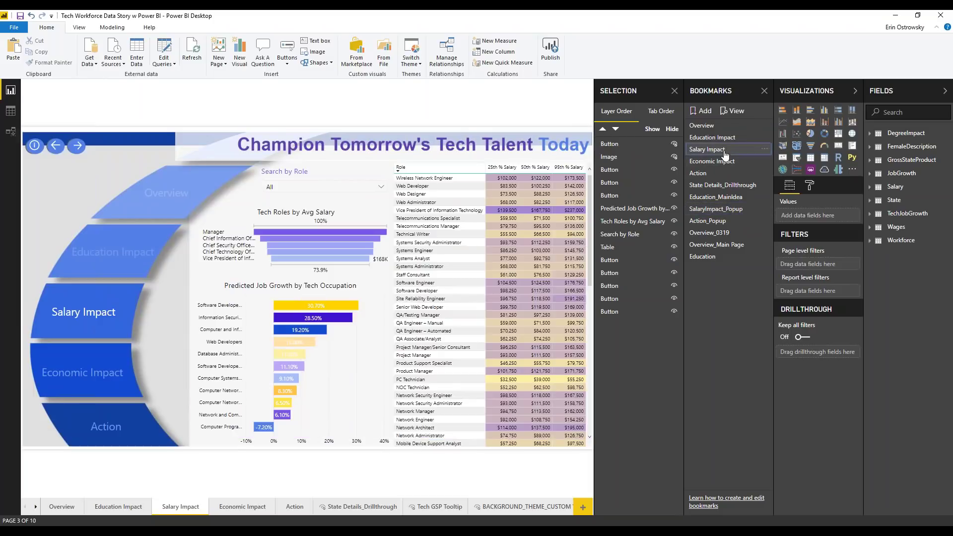
pyautogui.click(726, 209)
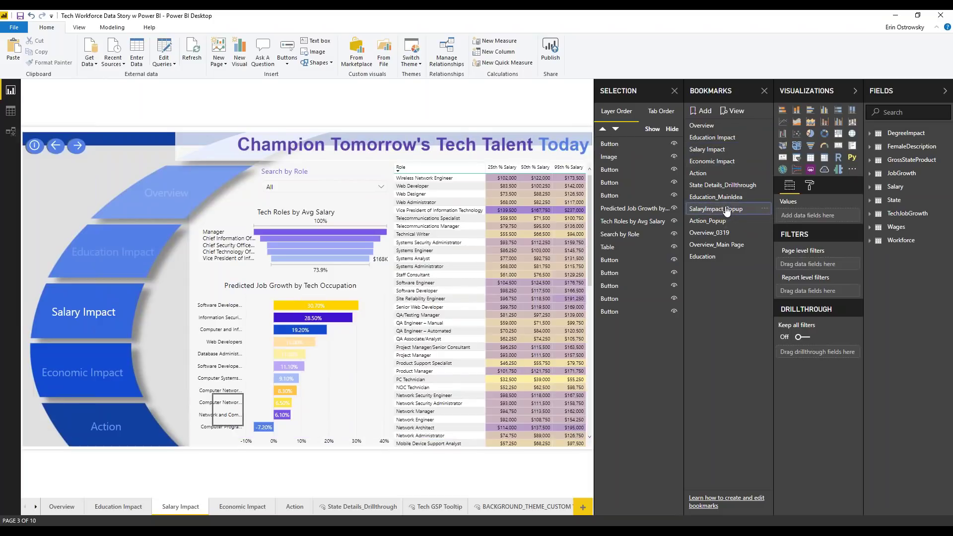
pyautogui.click(726, 151)
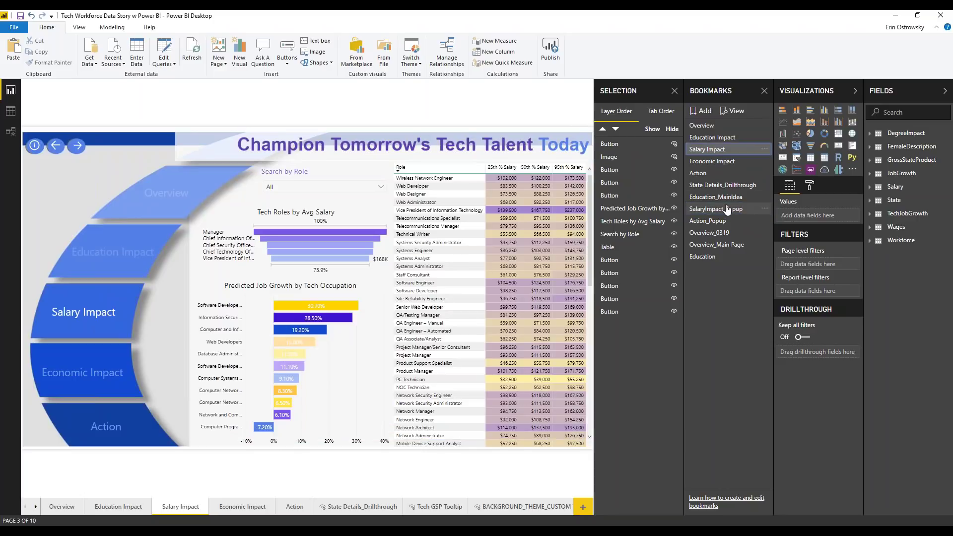
pyautogui.click(727, 210)
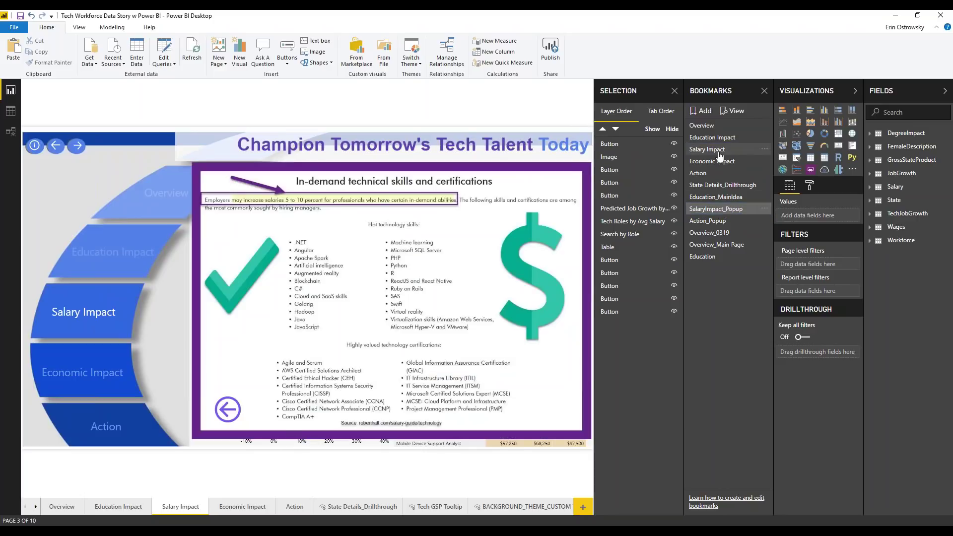
pyautogui.click(719, 151)
pyautogui.click(720, 211)
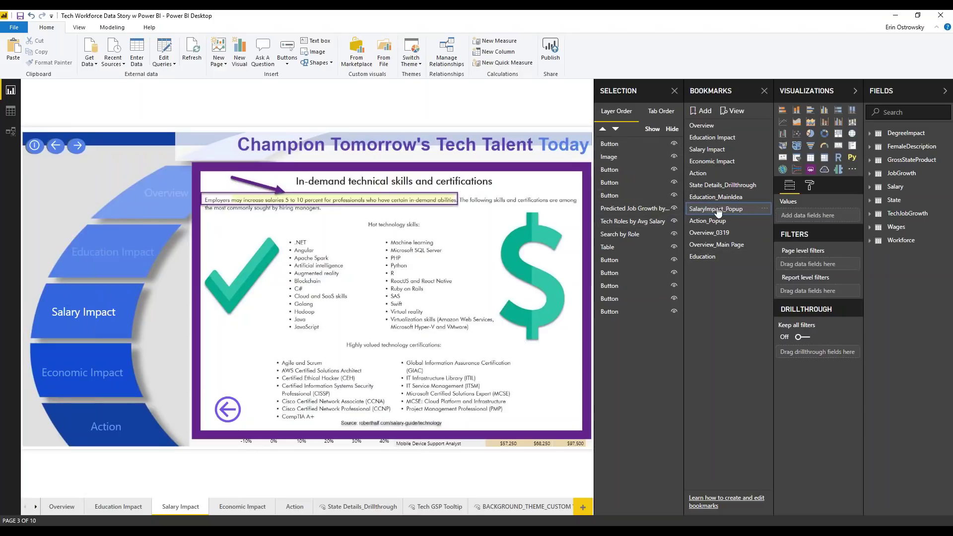
pyautogui.click(721, 153)
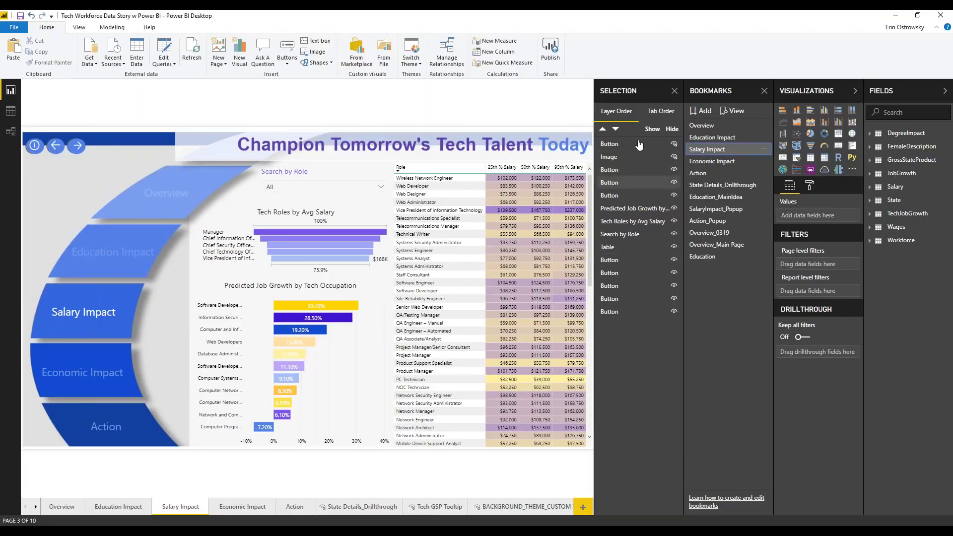
# Step: Hide and show again the Tech Roles by Avg Salary, Predicted Job Growth and Search by Role visuals in turn
pyautogui.click(674, 144)
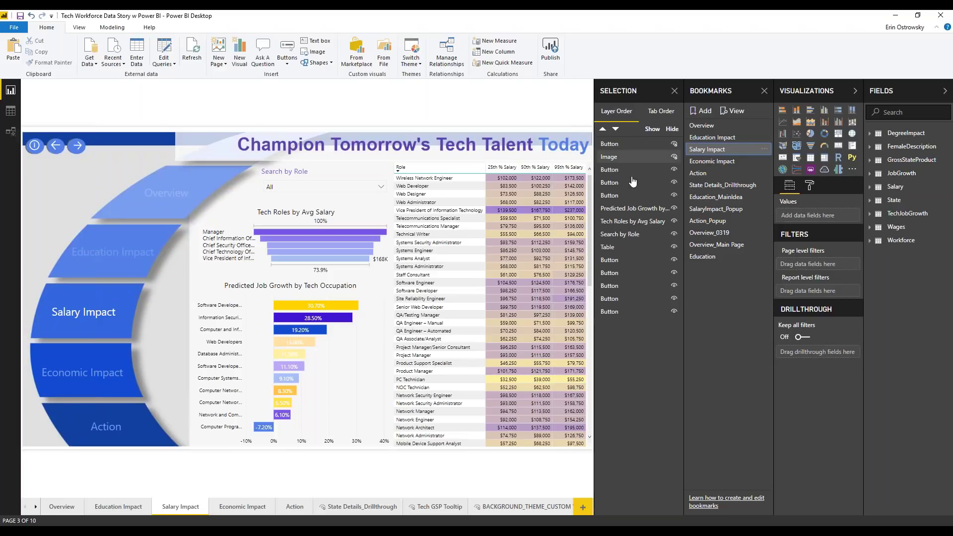
pyautogui.click(674, 221)
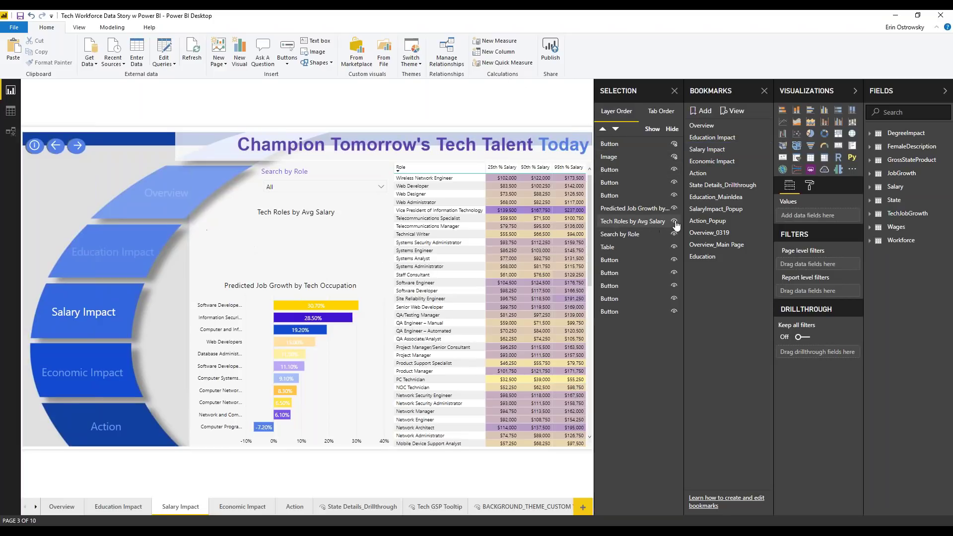
pyautogui.click(675, 223)
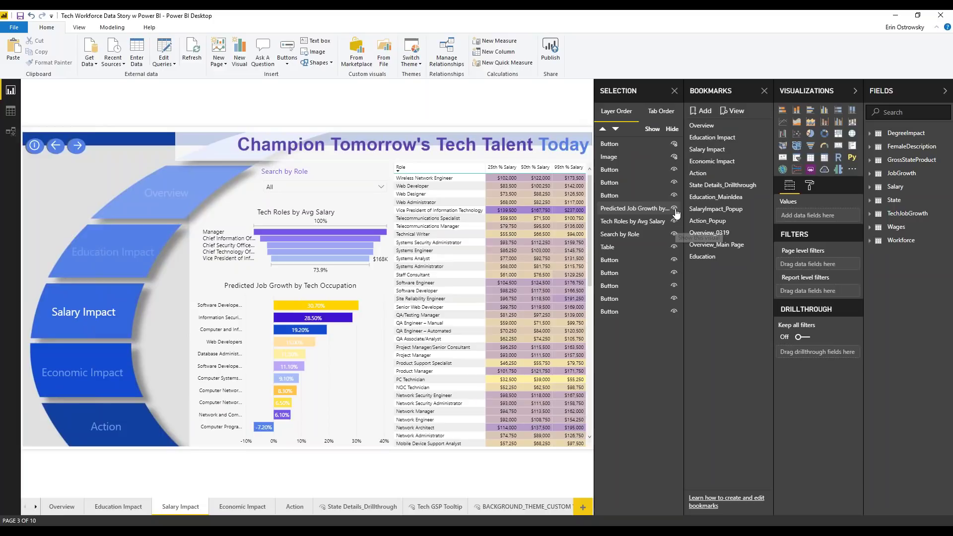
pyautogui.click(675, 212)
pyautogui.click(676, 214)
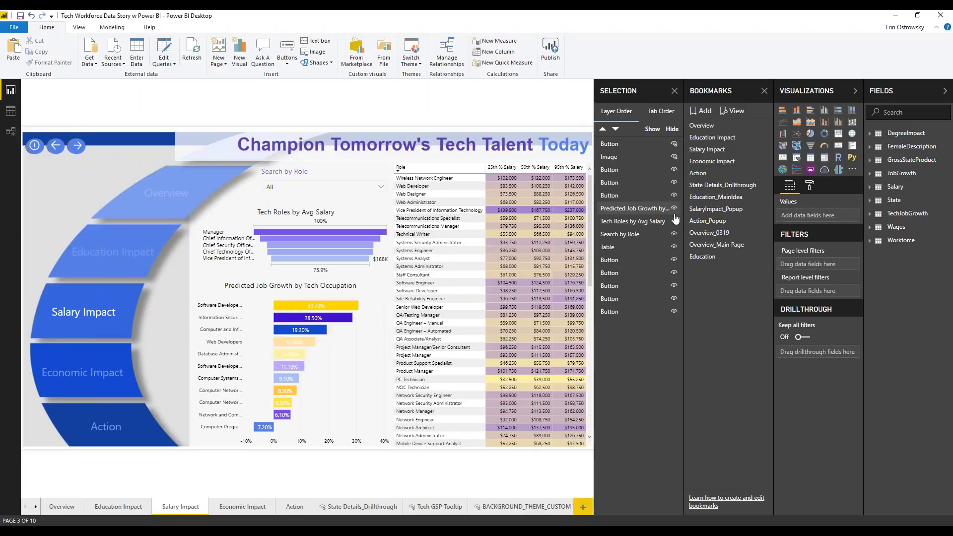
pyautogui.click(674, 234)
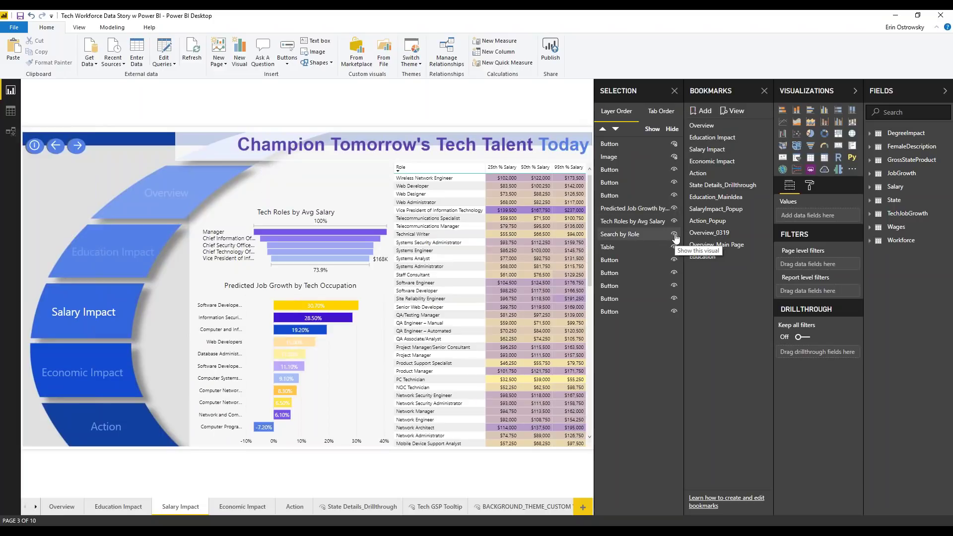
pyautogui.click(675, 235)
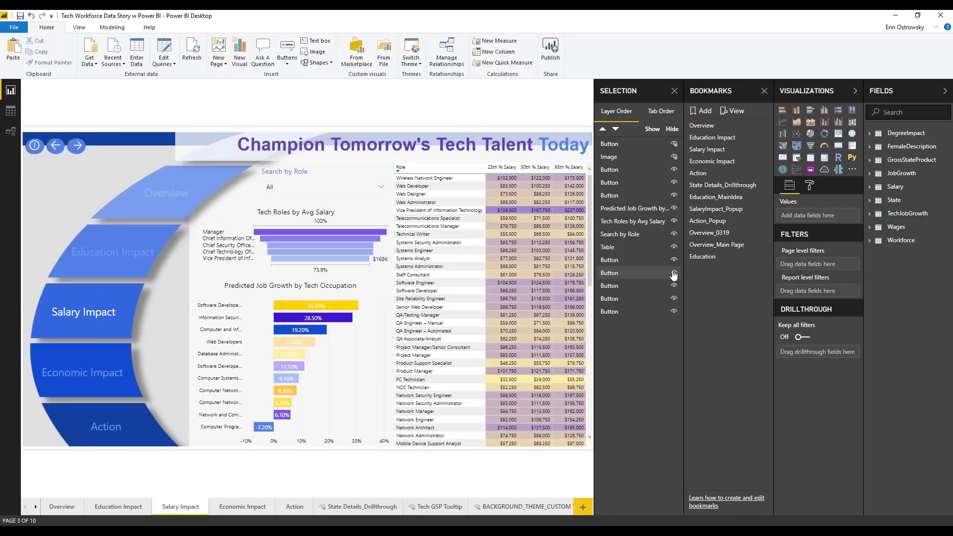
# Step: Hide the salary table and the Predicted Job Growth chart, keeping Search by Role and Tech Roles by Avg Salary shown
pyautogui.click(673, 247)
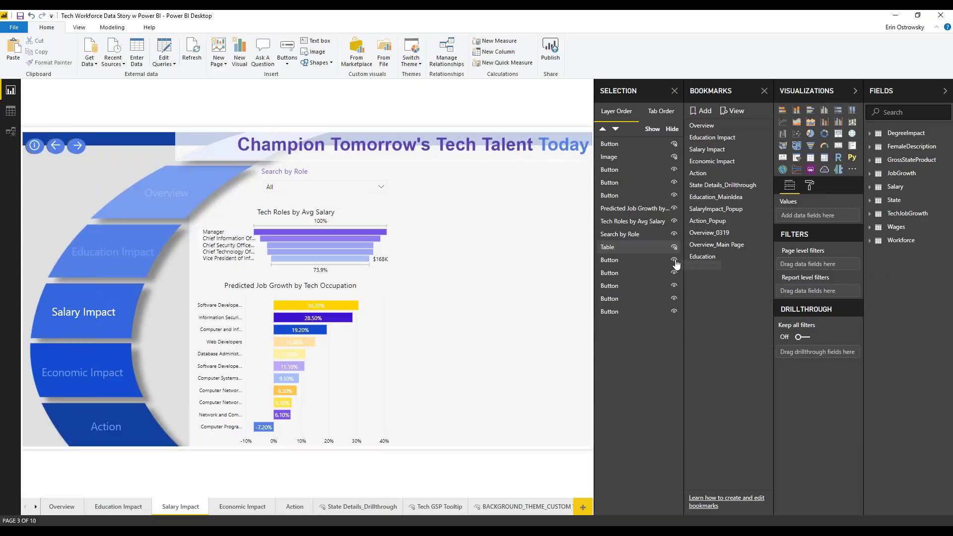
pyautogui.click(673, 235)
pyautogui.click(673, 235)
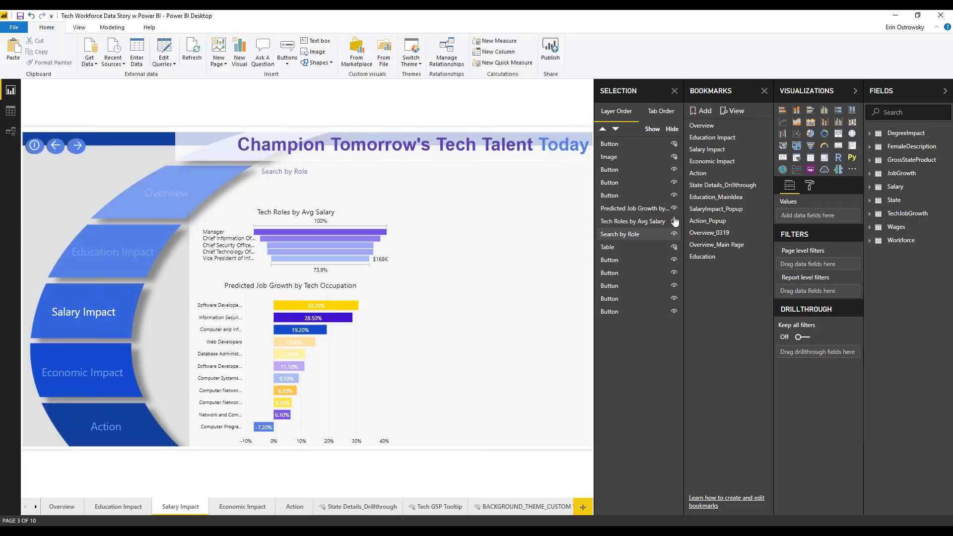
pyautogui.click(673, 221)
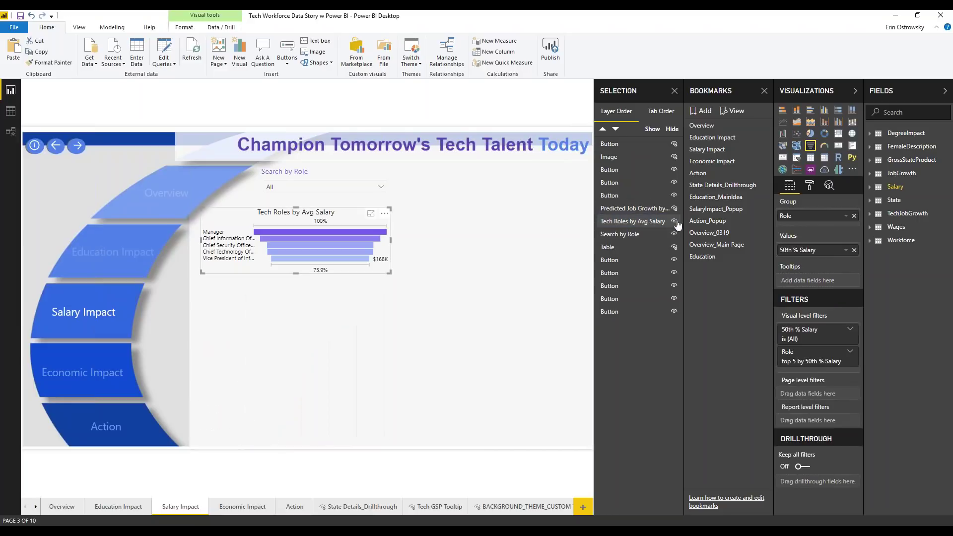
# Step: Hide the Tech Roles by Avg Salary visual and save the page state as a bookmark named "No visuals"
pyautogui.click(674, 224)
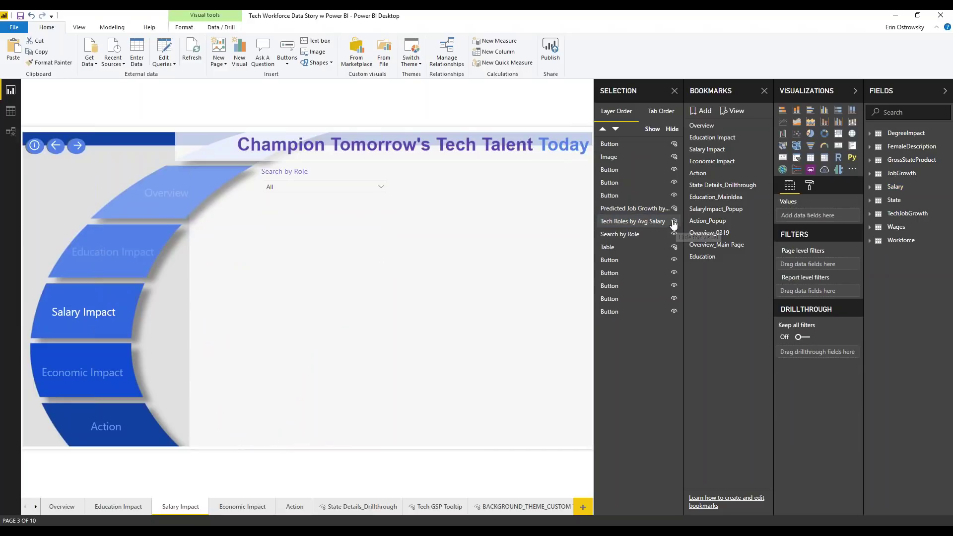
pyautogui.click(702, 111)
pyautogui.doubleClick(717, 269)
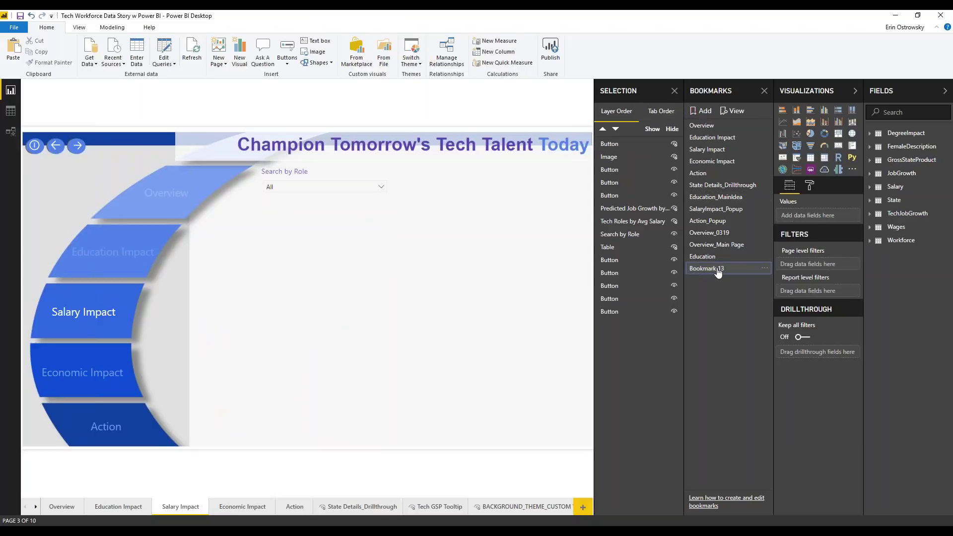
pyautogui.doubleClick(718, 269)
pyautogui.write('No visuals')
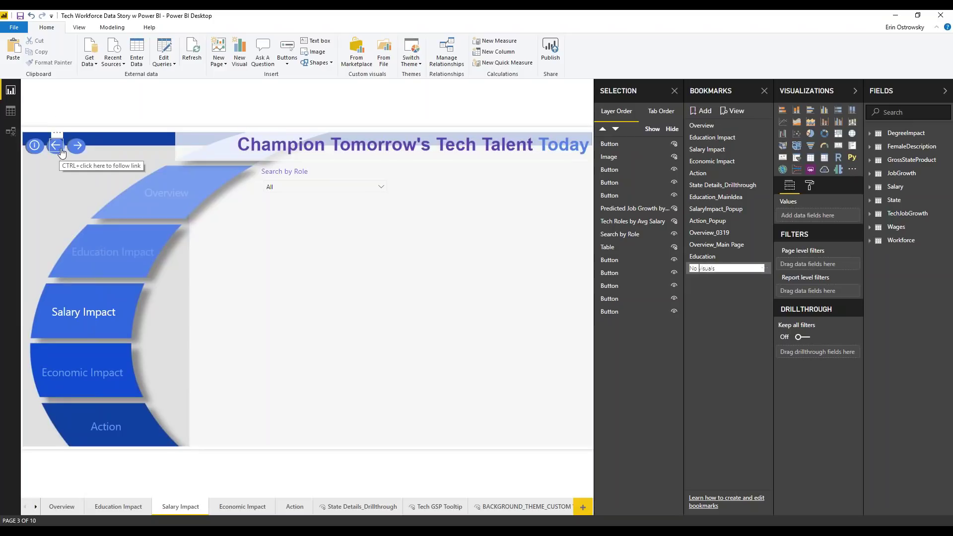
# Step: Delete the "No visuals" bookmark and restore the page's charts and table with the Salary Impact bookmark
pyautogui.rightClick(768, 268)
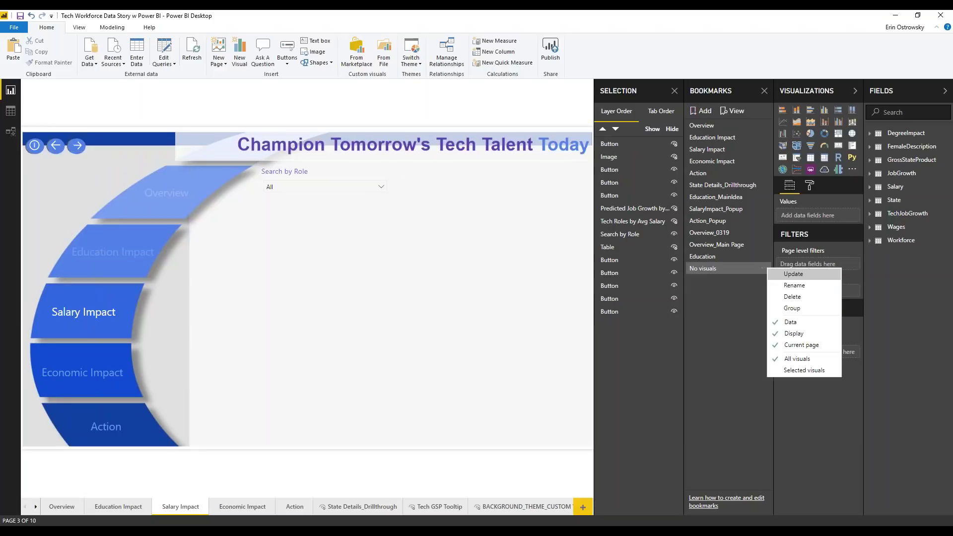
pyautogui.click(772, 296)
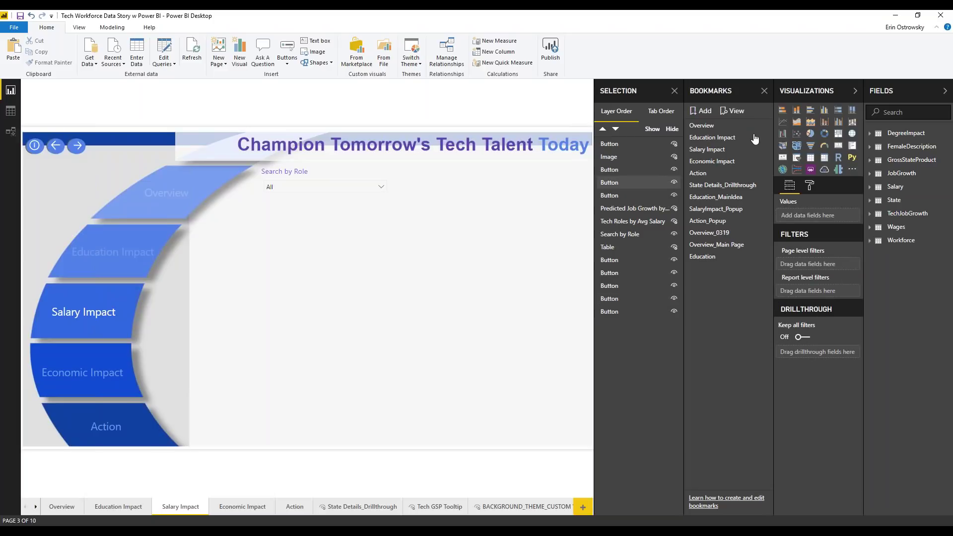
pyautogui.click(720, 155)
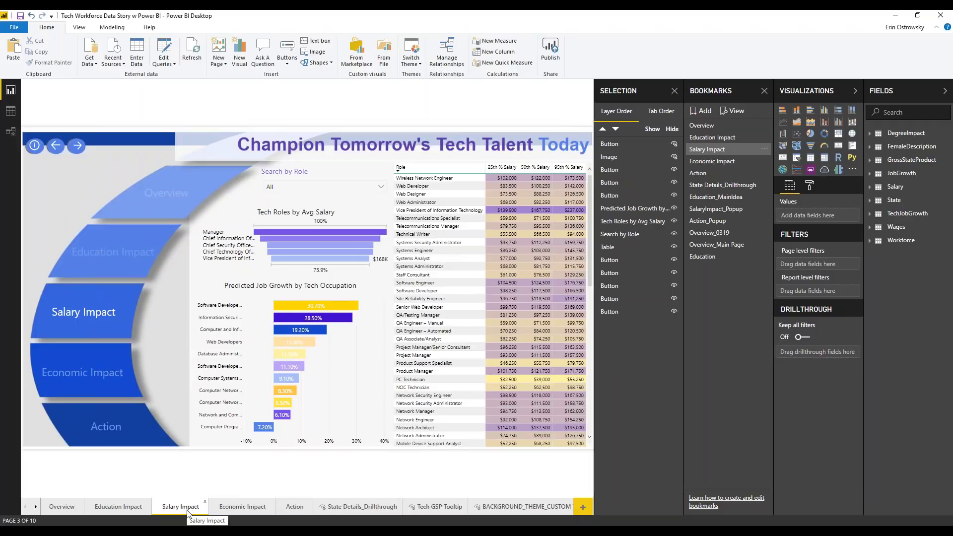
# Step: Compare the tooltips of the Economic Impact page's state map and wages bar chart, and view the Tech GSP Tooltip page
pyautogui.click(243, 507)
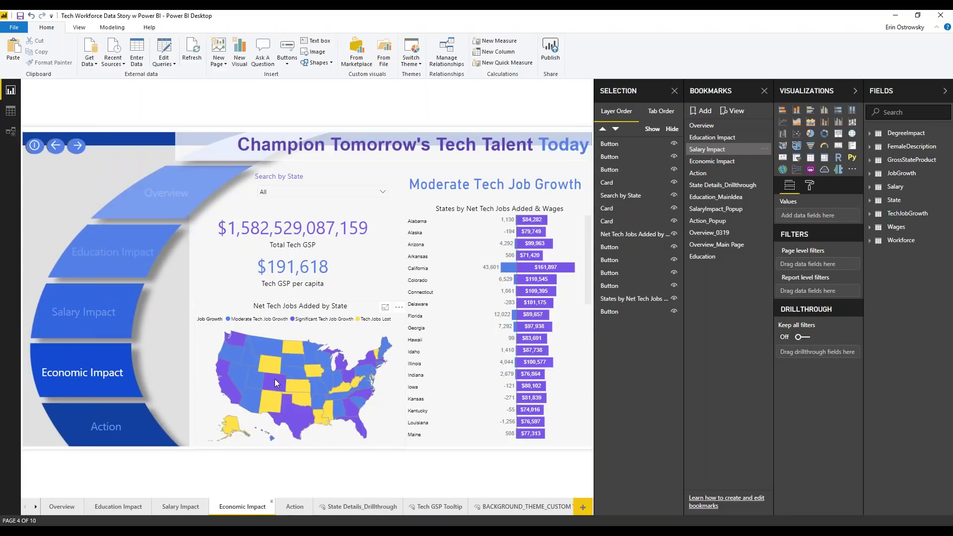
pyautogui.moveTo(275, 368)
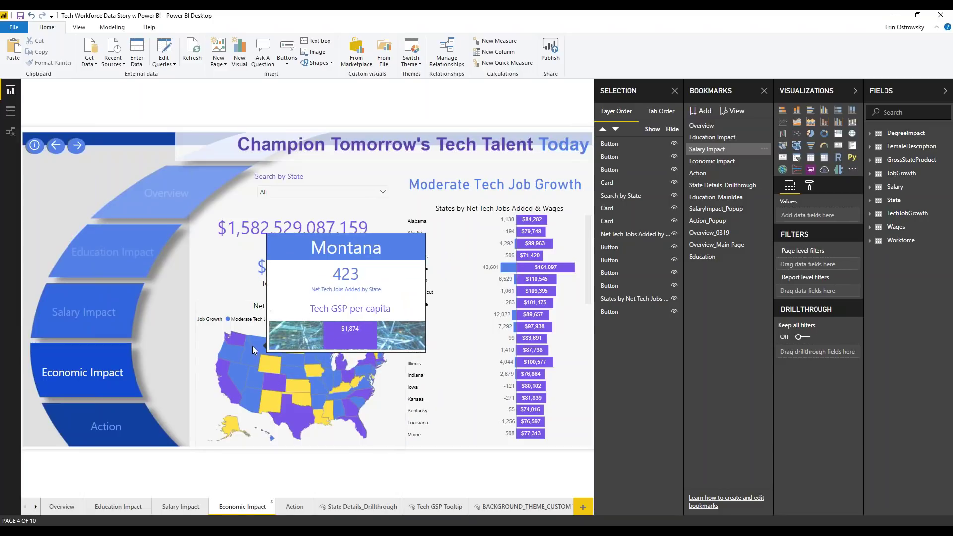
pyautogui.moveTo(240, 374)
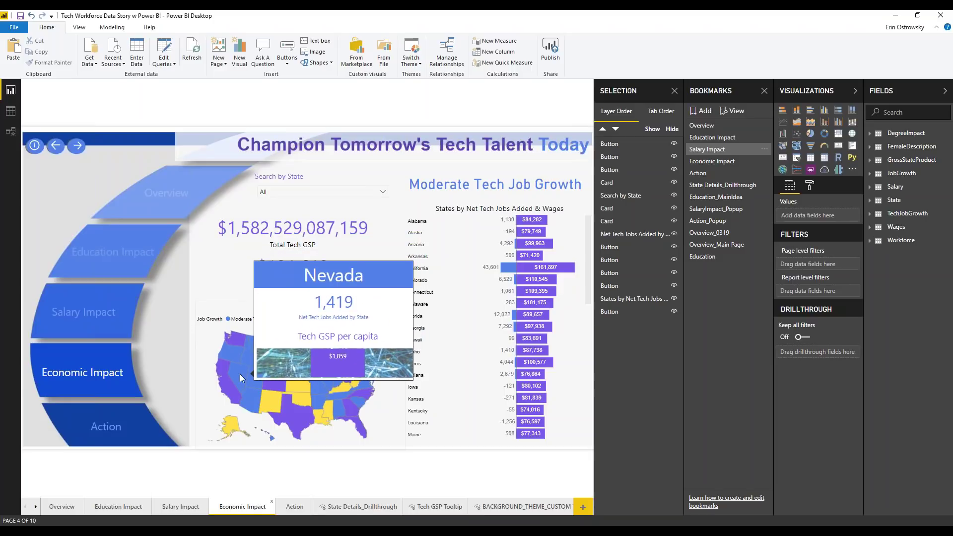
pyautogui.moveTo(264, 391)
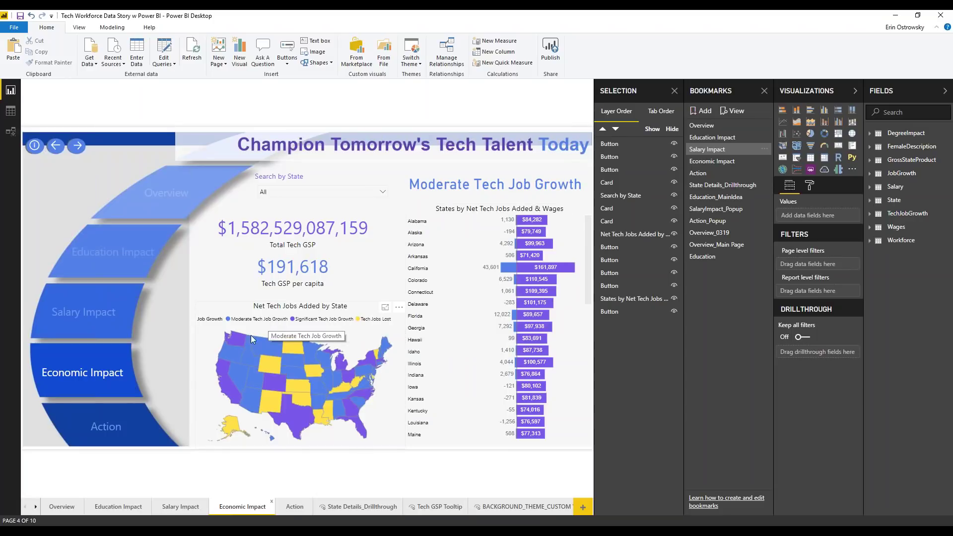
pyautogui.moveTo(248, 349)
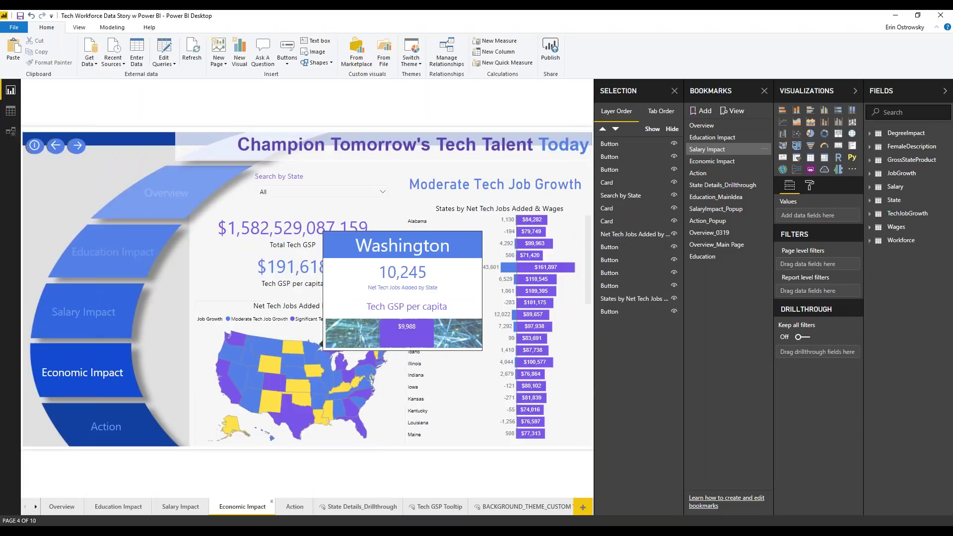
pyautogui.moveTo(525, 253)
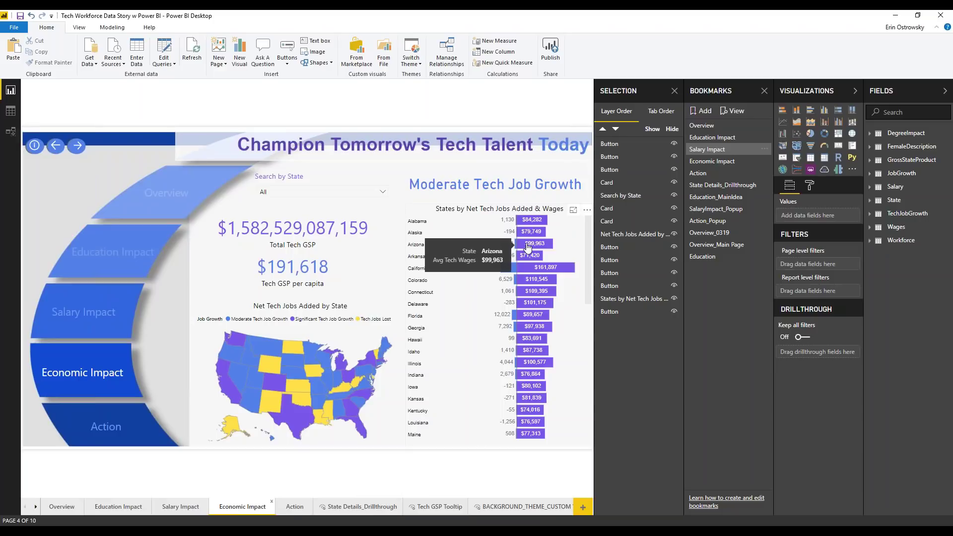
pyautogui.moveTo(525, 280)
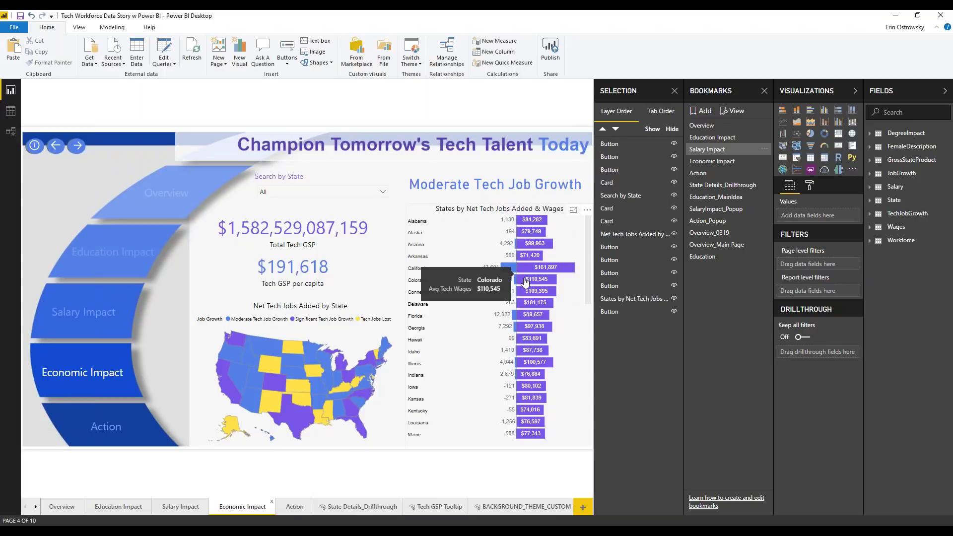
pyautogui.moveTo(522, 307)
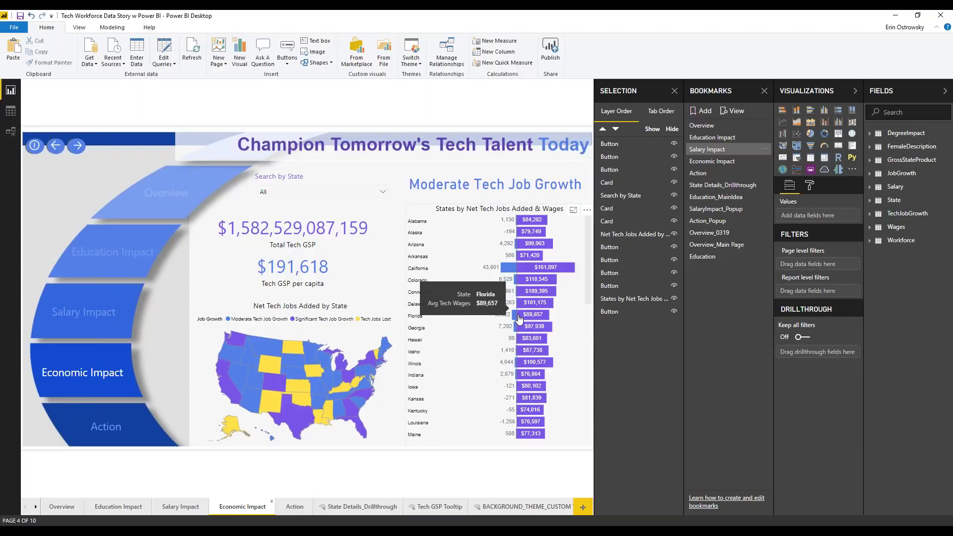
pyautogui.moveTo(521, 366)
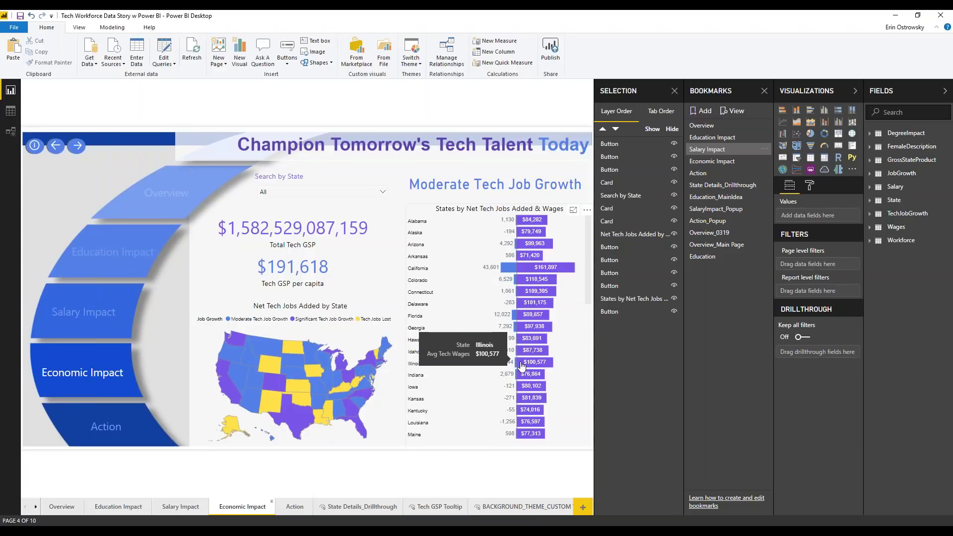
pyautogui.moveTo(531, 219)
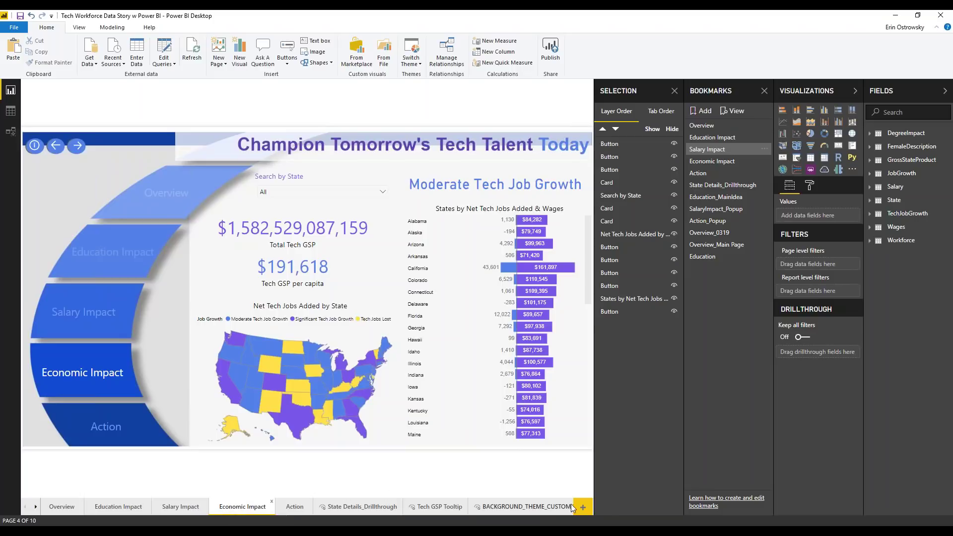
pyautogui.click(434, 508)
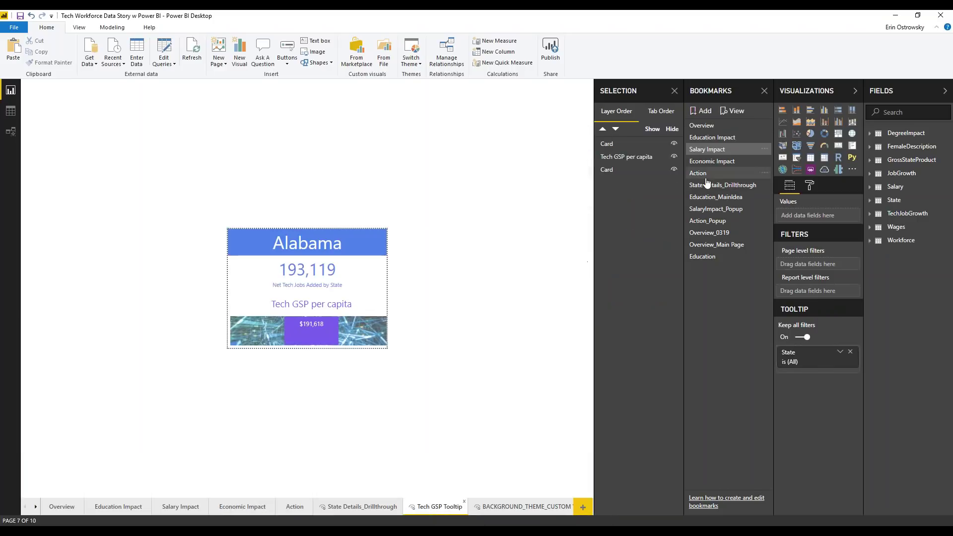
# Step: Add a new blank report page and hide it
pyautogui.click(582, 510)
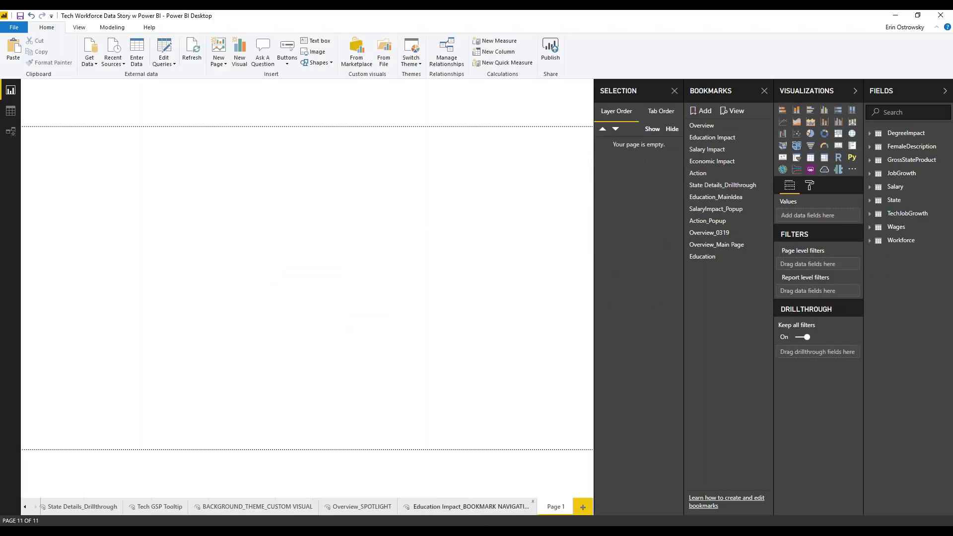
pyautogui.rightClick(555, 507)
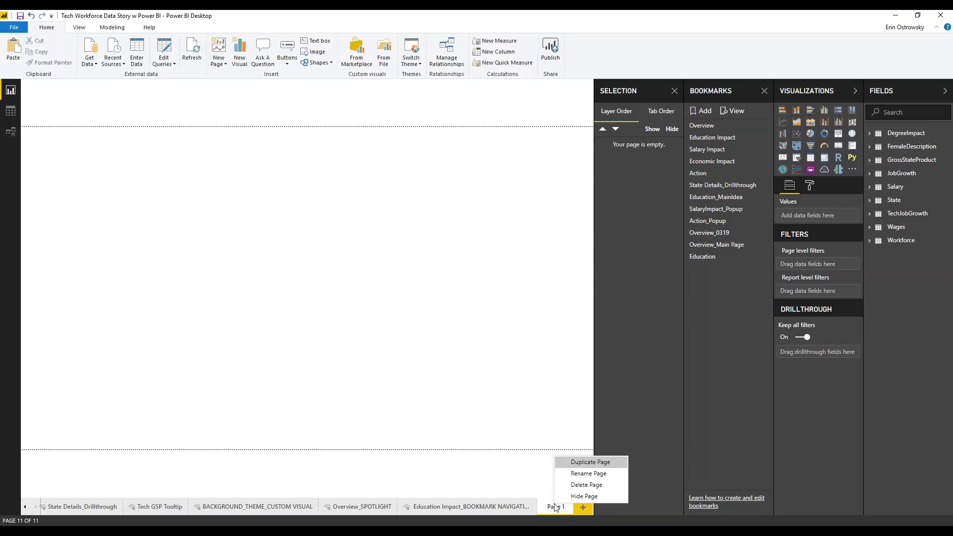
pyautogui.click(580, 496)
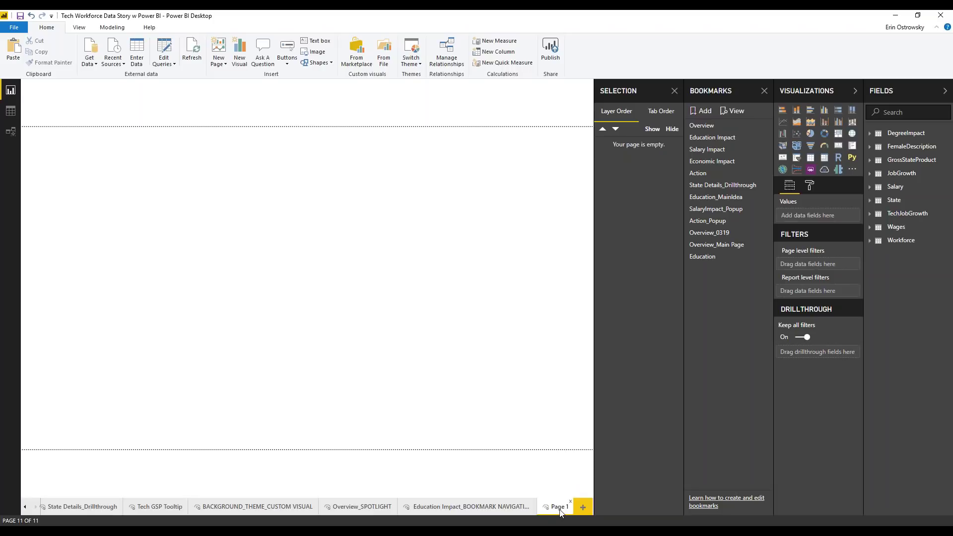
# Step: Close the Selection and Bookmarks panes and set the new page's size type to Tooltip
pyautogui.click(674, 91)
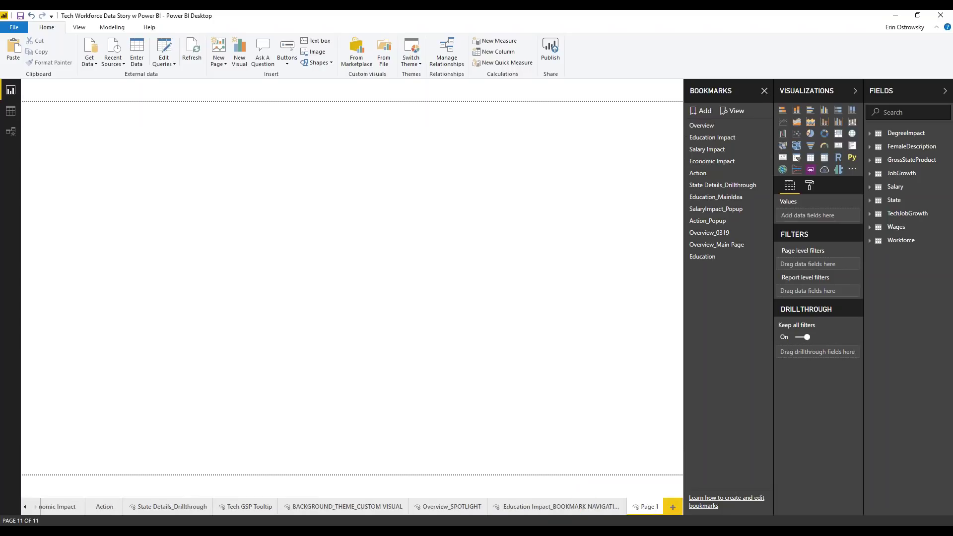
pyautogui.click(764, 91)
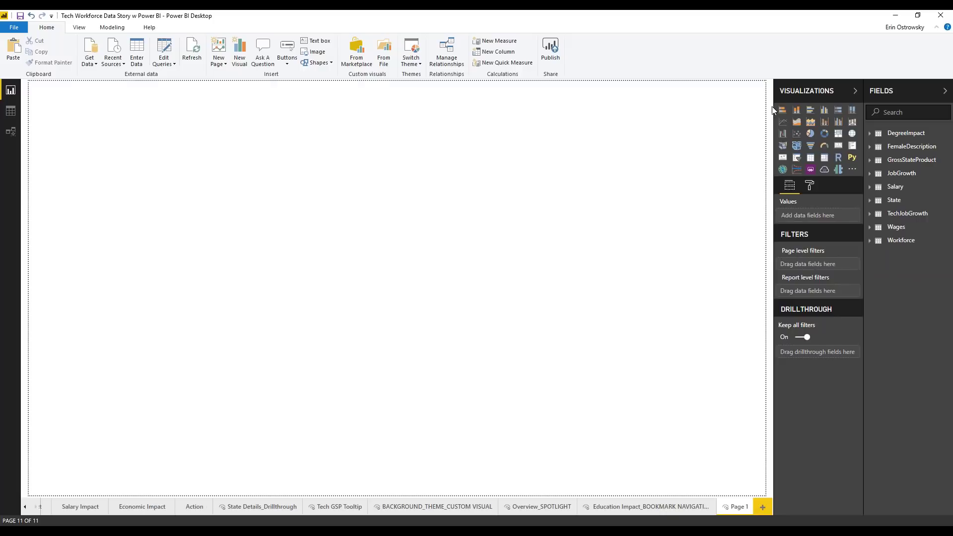
pyautogui.click(812, 185)
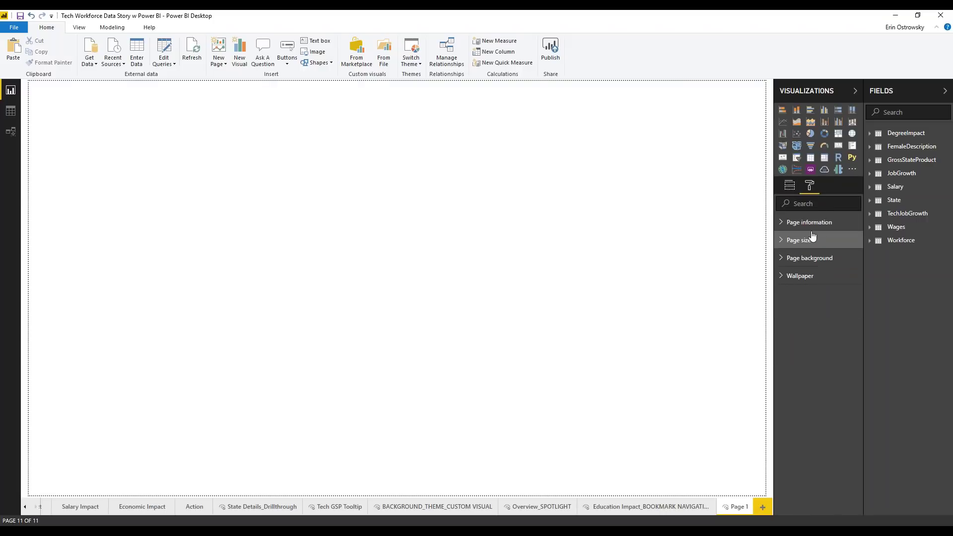
pyautogui.click(810, 240)
pyautogui.click(834, 271)
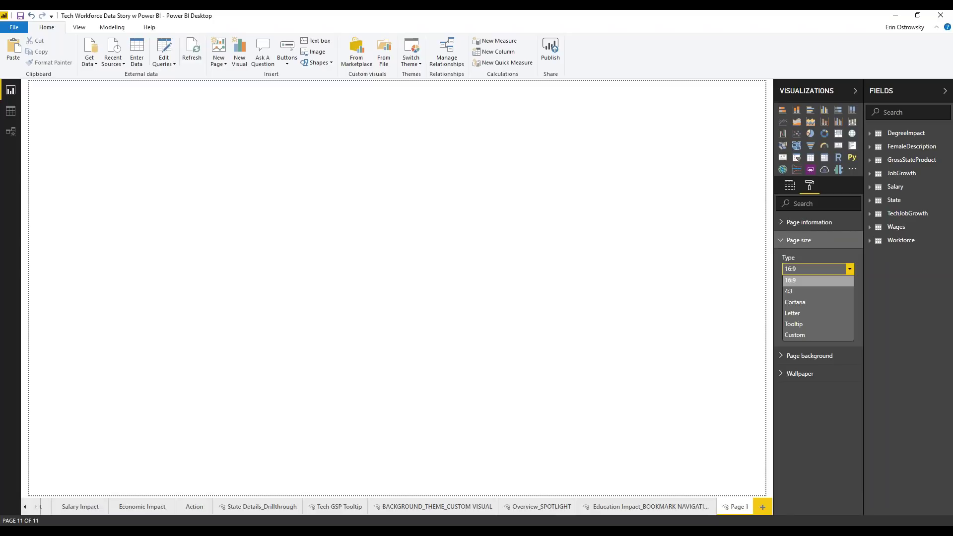
pyautogui.click(805, 325)
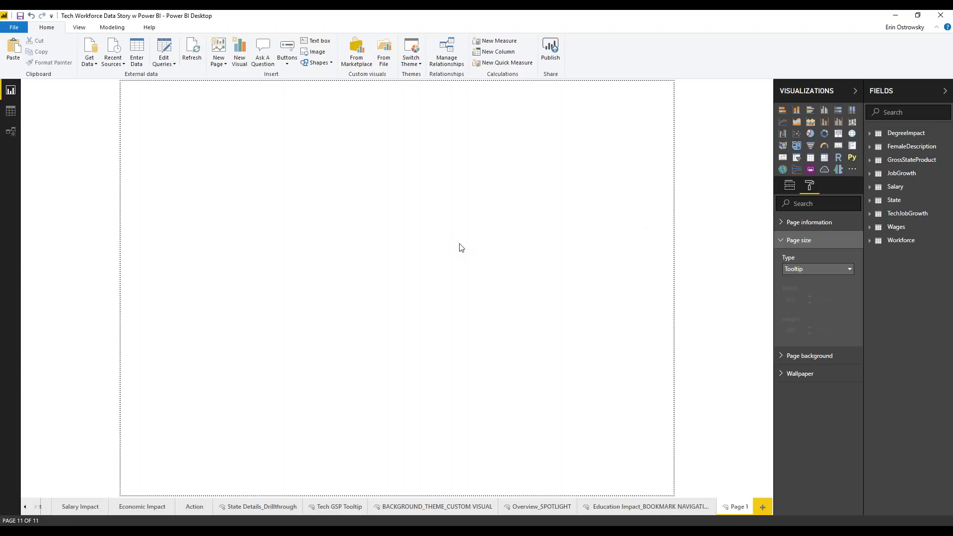
# Step: Change the page view of the new tooltip page to Actual Size
pyautogui.click(78, 30)
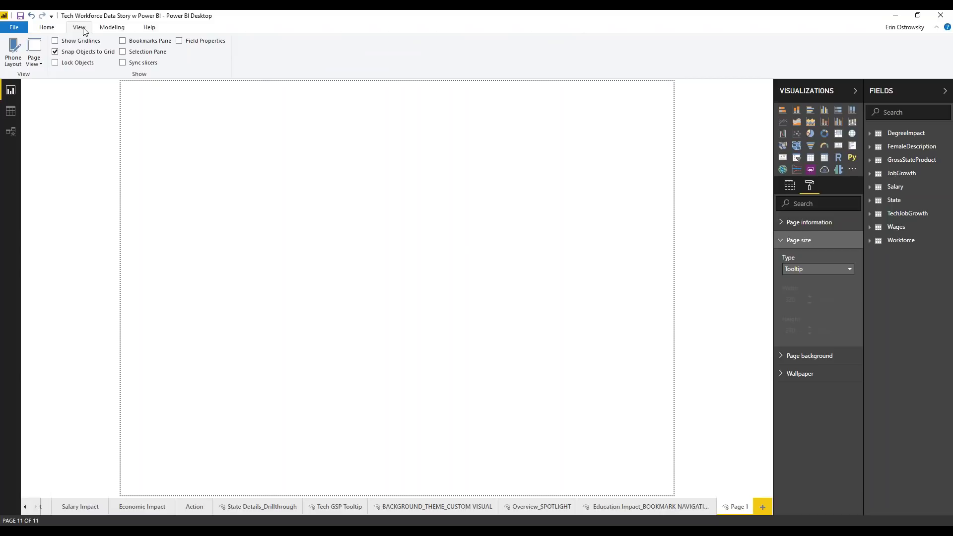
pyautogui.click(40, 65)
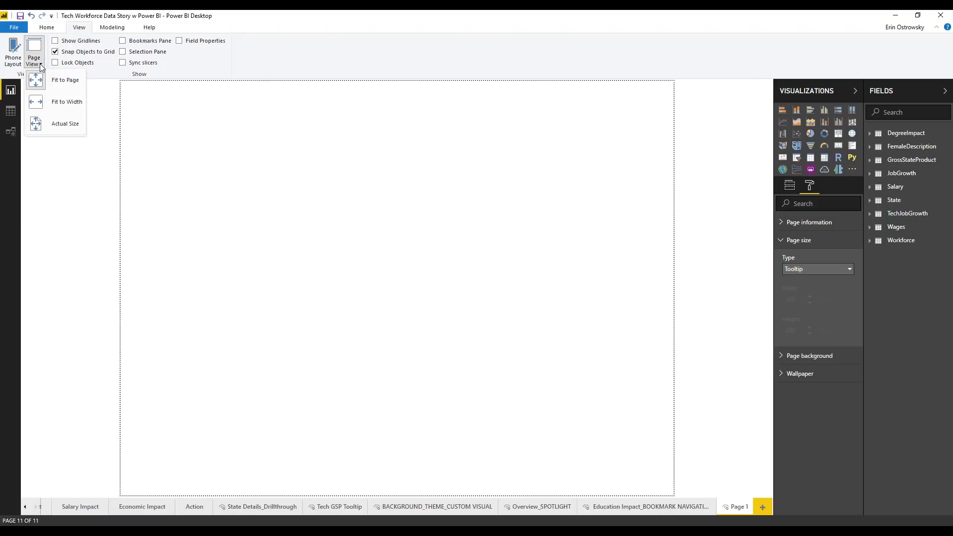
pyautogui.click(57, 128)
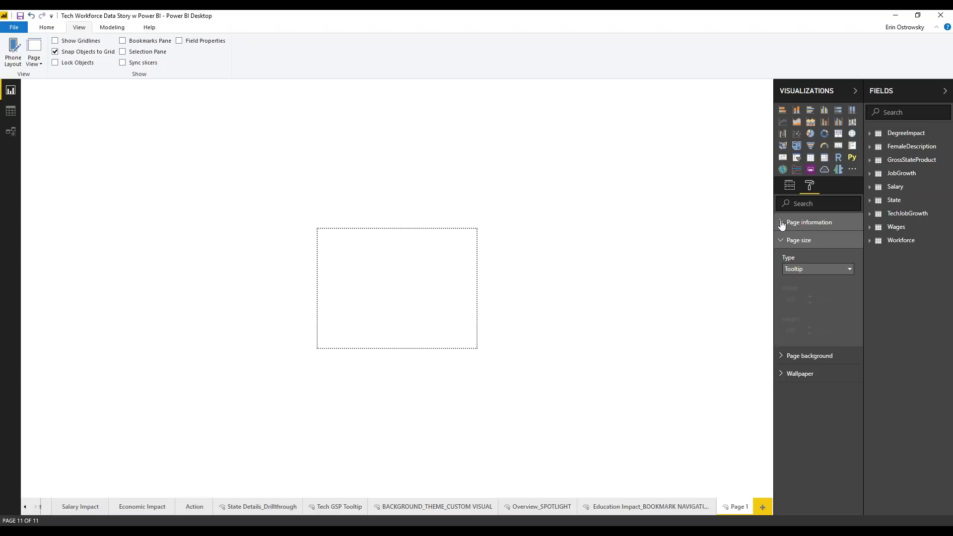
# Step: Add the Tooltip_Background.jpg image as the new tooltip page's background
pyautogui.click(811, 356)
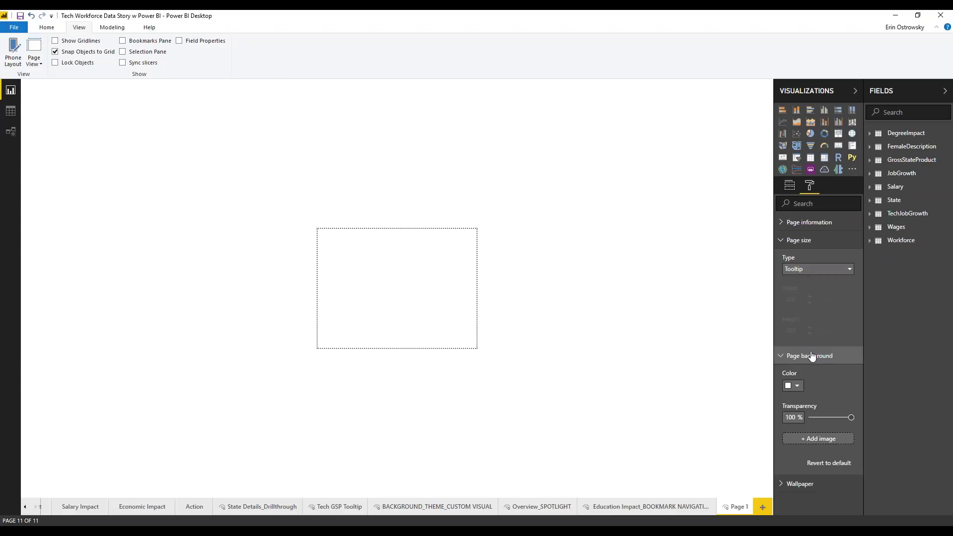
pyautogui.click(818, 443)
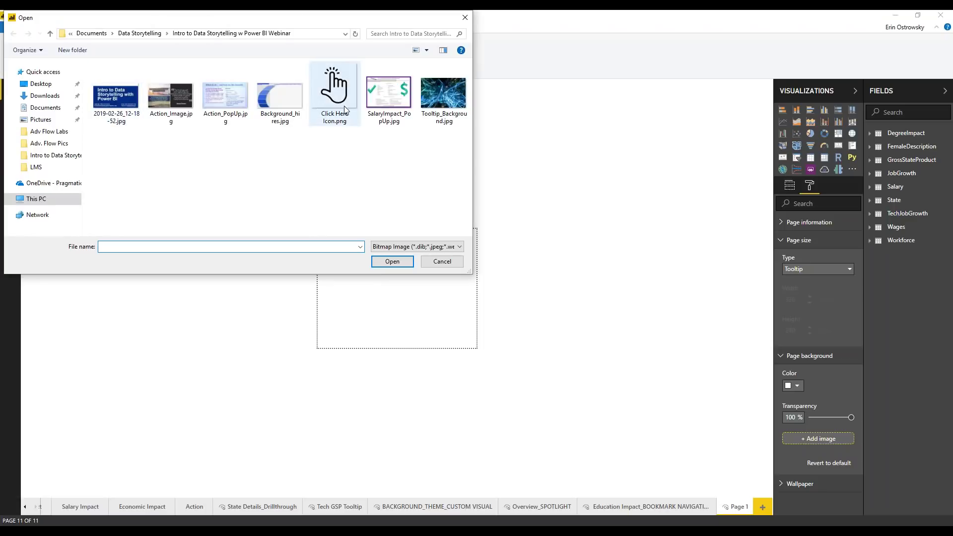
pyautogui.click(443, 94)
pyautogui.click(392, 261)
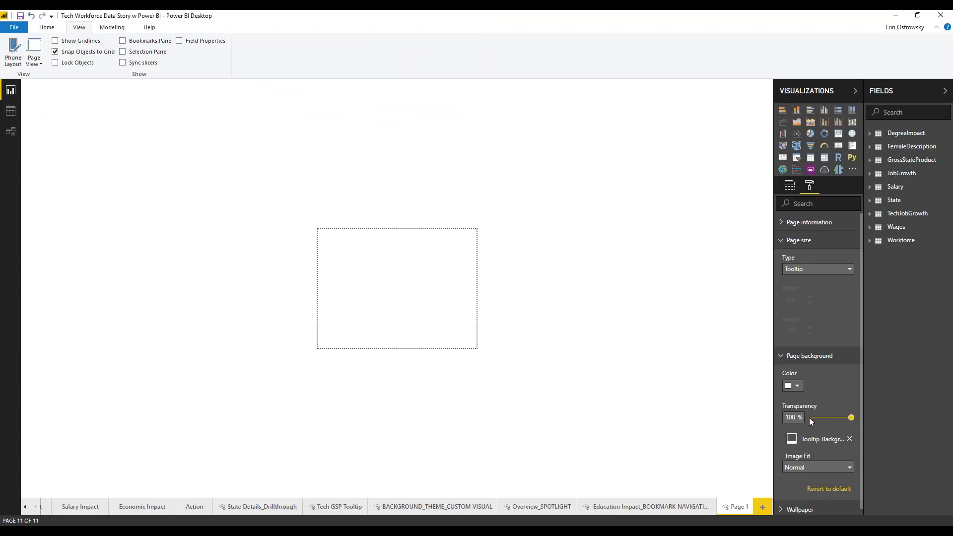
# Step: Set the tooltip page background's transparency to 0% and its image fit to Fit
pyautogui.click(811, 417)
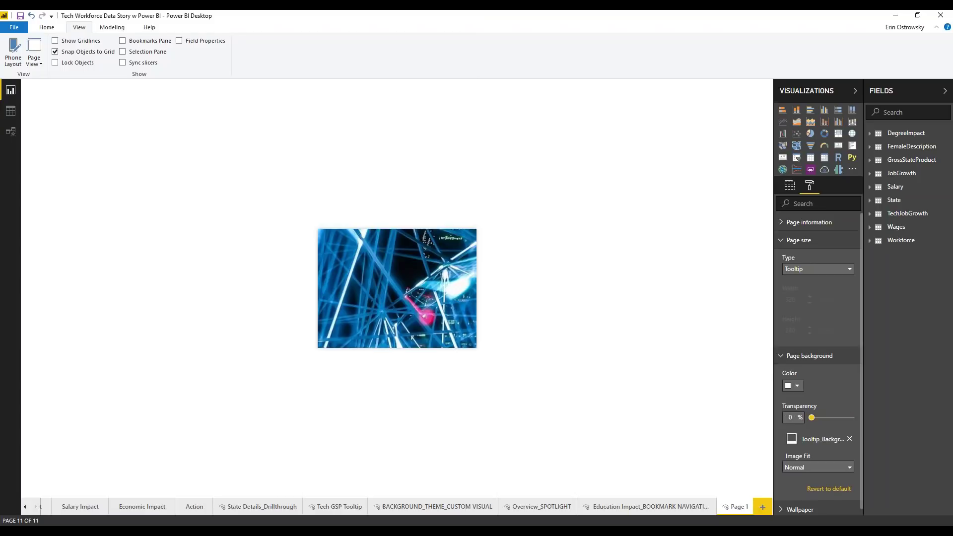
pyautogui.click(837, 468)
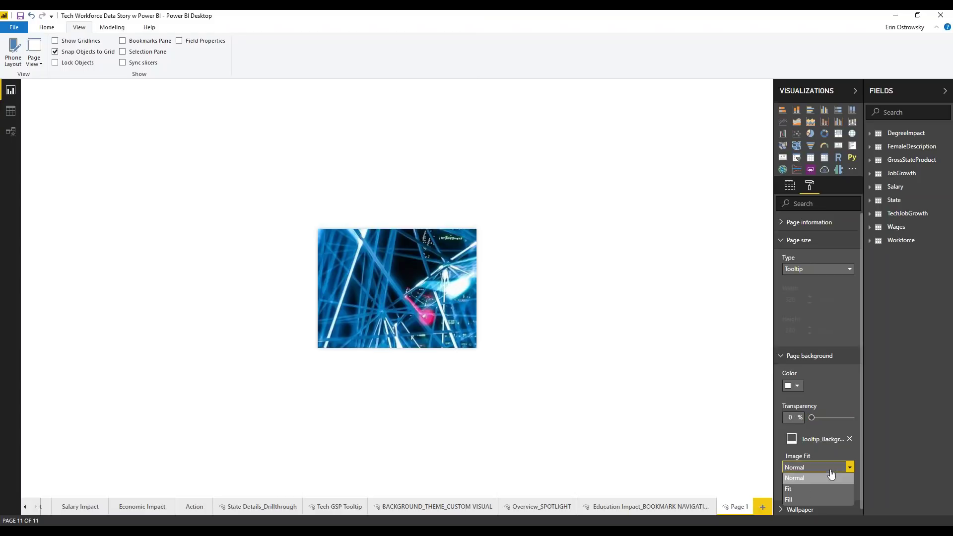
pyautogui.click(798, 490)
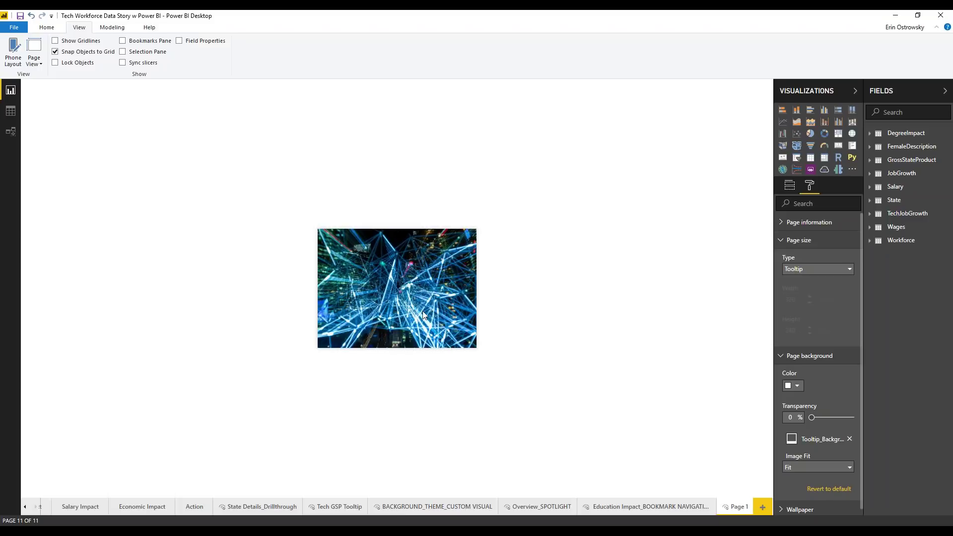
# Step: On the Tech GSP Tooltip page, examine the fields behind the state name card, net tech jobs card and Tech GSP per capita chart
pyautogui.click(334, 510)
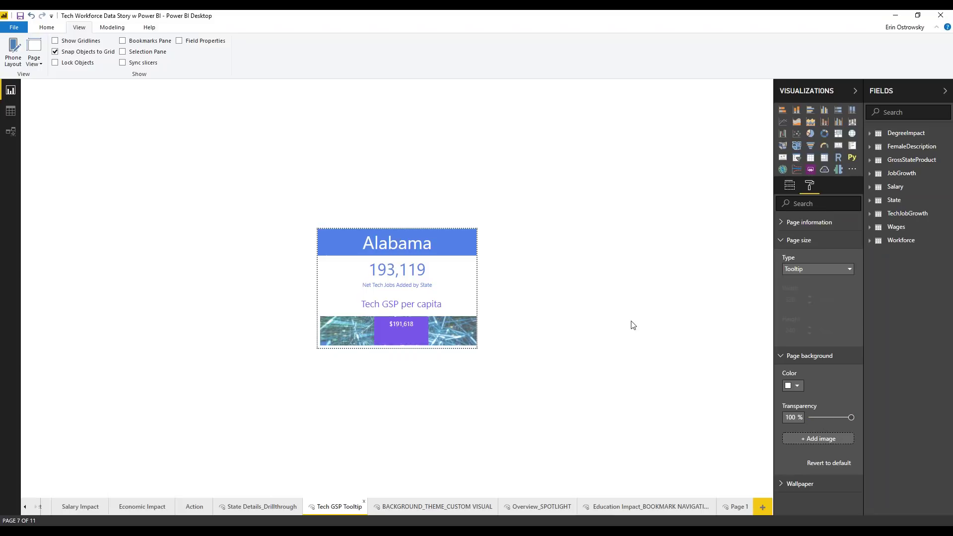
pyautogui.click(442, 330)
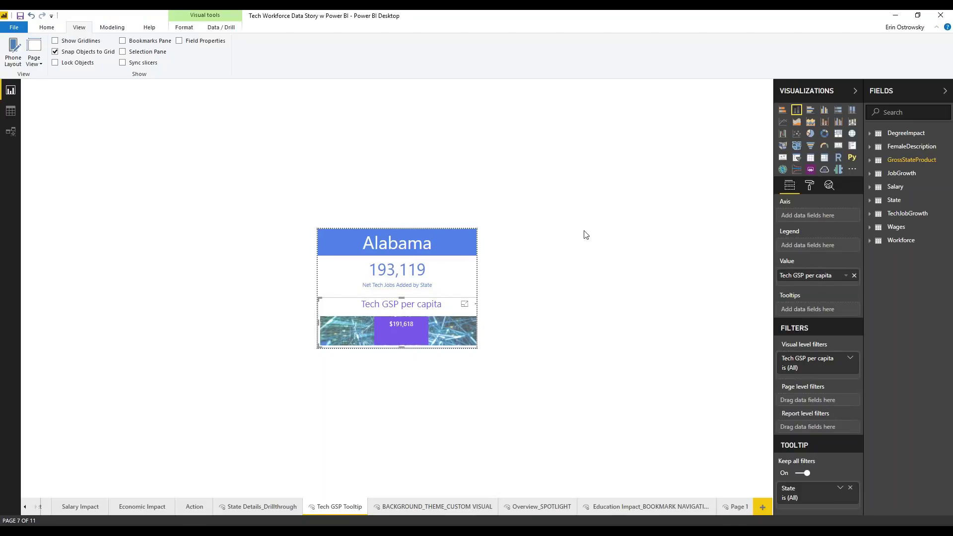
pyautogui.click(460, 252)
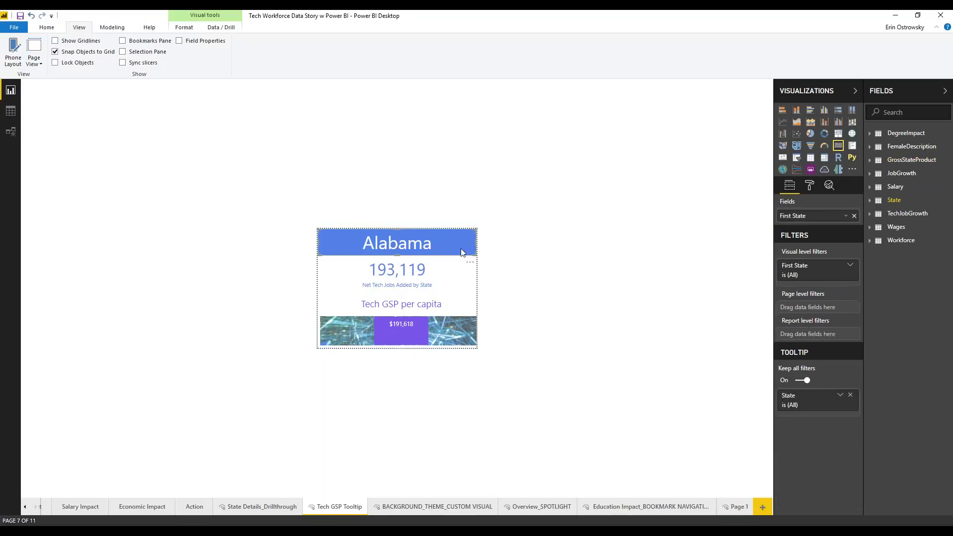
pyautogui.click(442, 280)
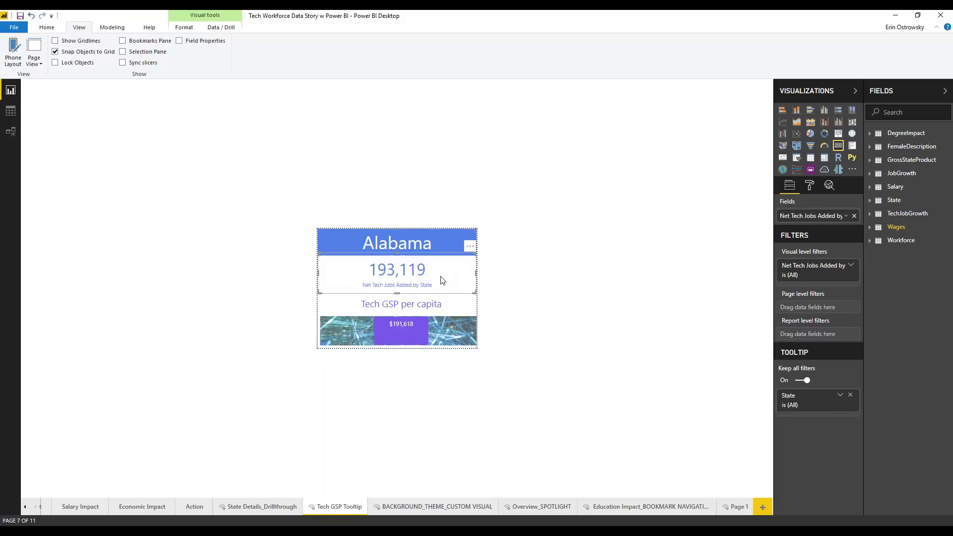
pyautogui.click(445, 308)
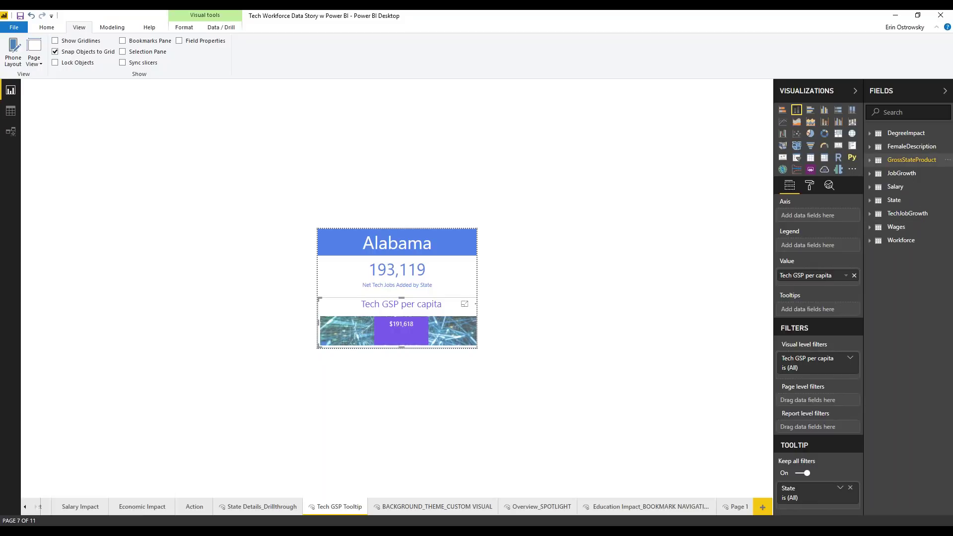
pyautogui.click(870, 160)
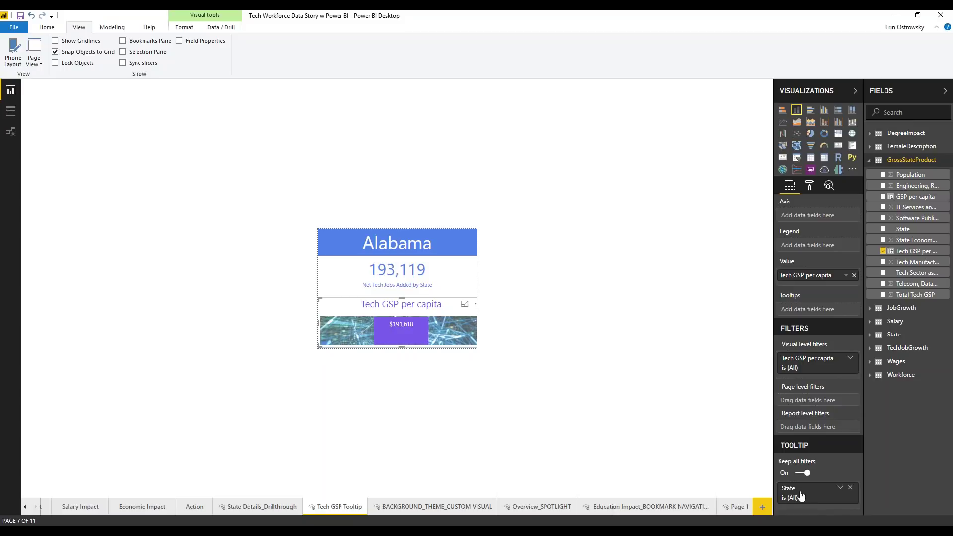
# Step: On the Economic Impact page, inspect the Net Tech Jobs Added by State map and preview its report page tooltip over several states
pyautogui.click(140, 510)
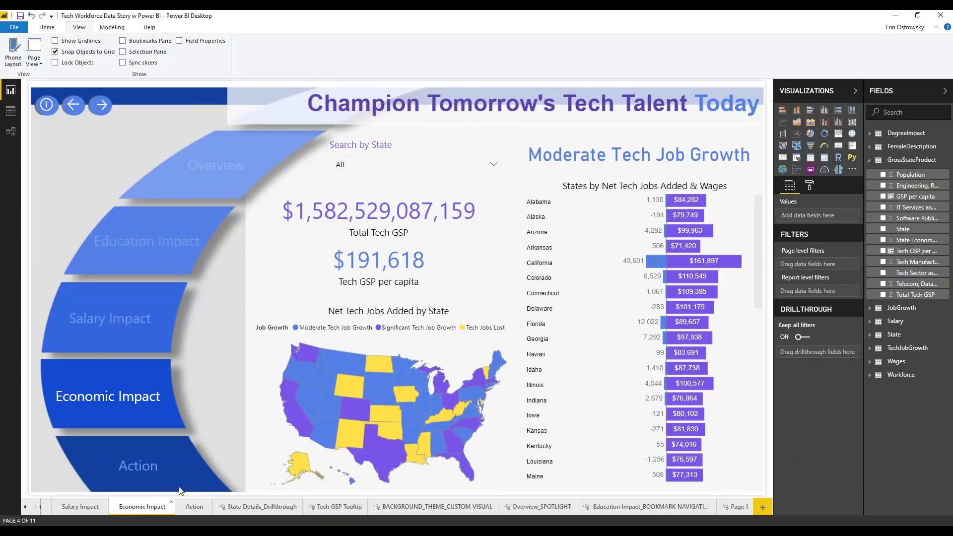
pyautogui.click(443, 346)
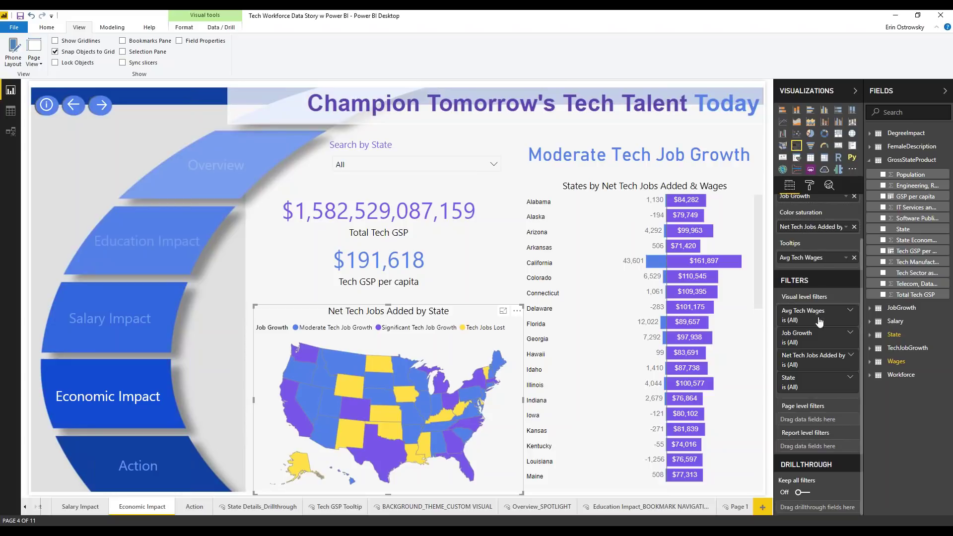
pyautogui.click(446, 263)
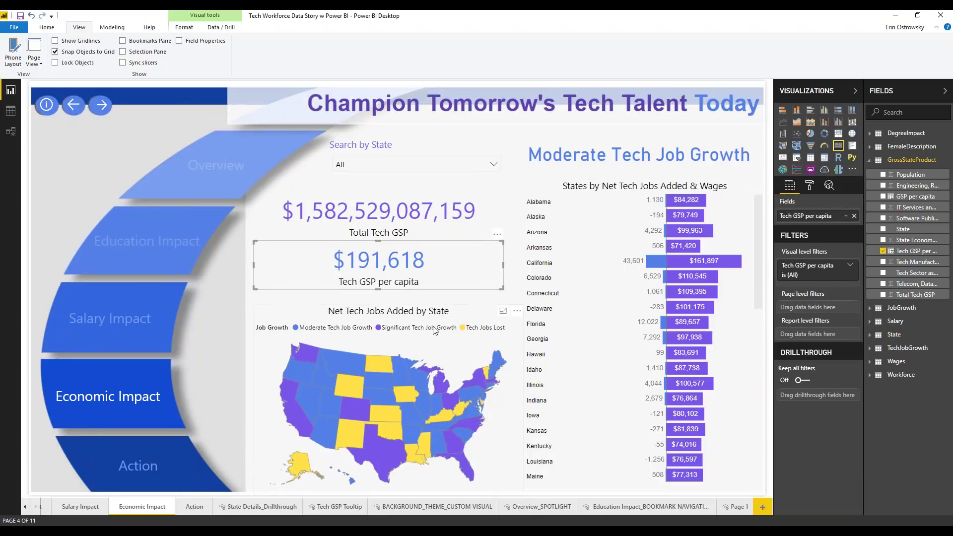
pyautogui.click(386, 337)
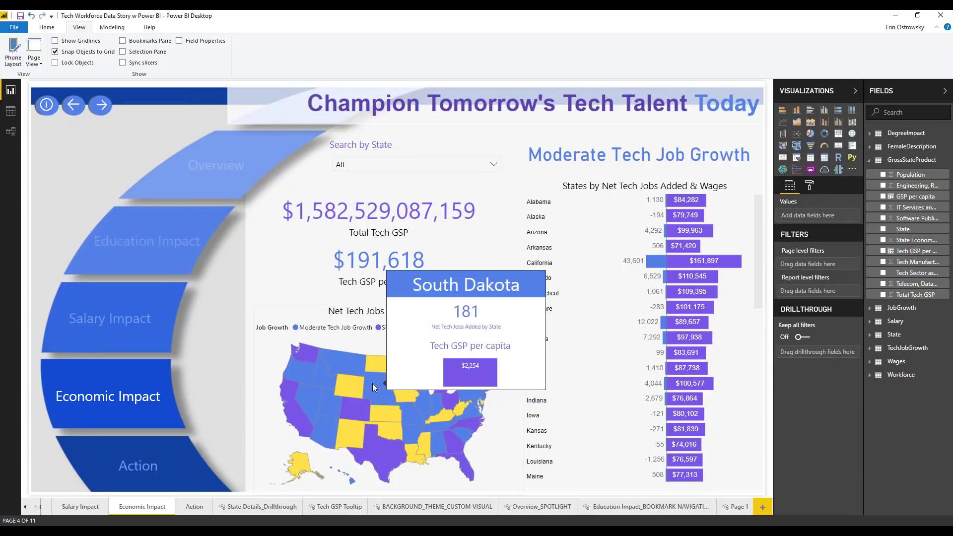
pyautogui.moveTo(349, 381)
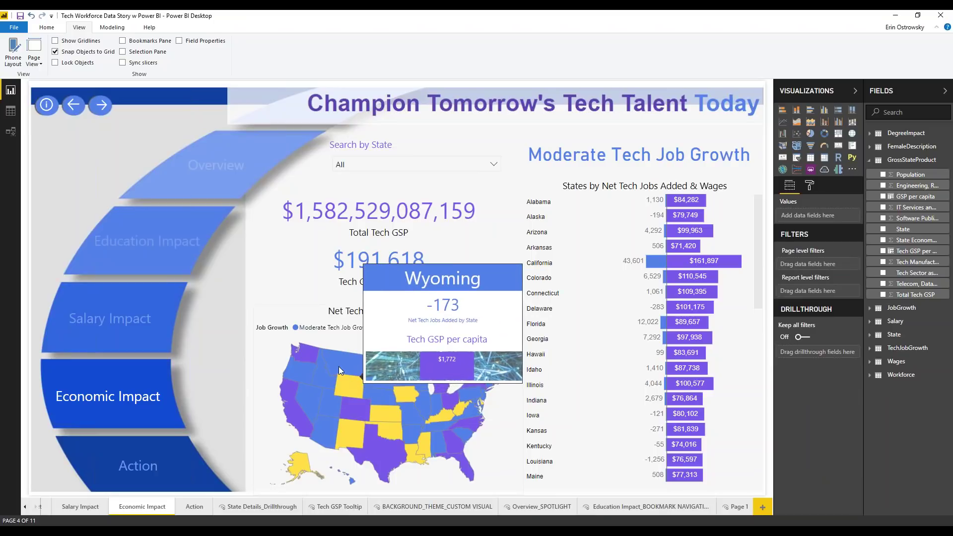
pyautogui.moveTo(338, 366)
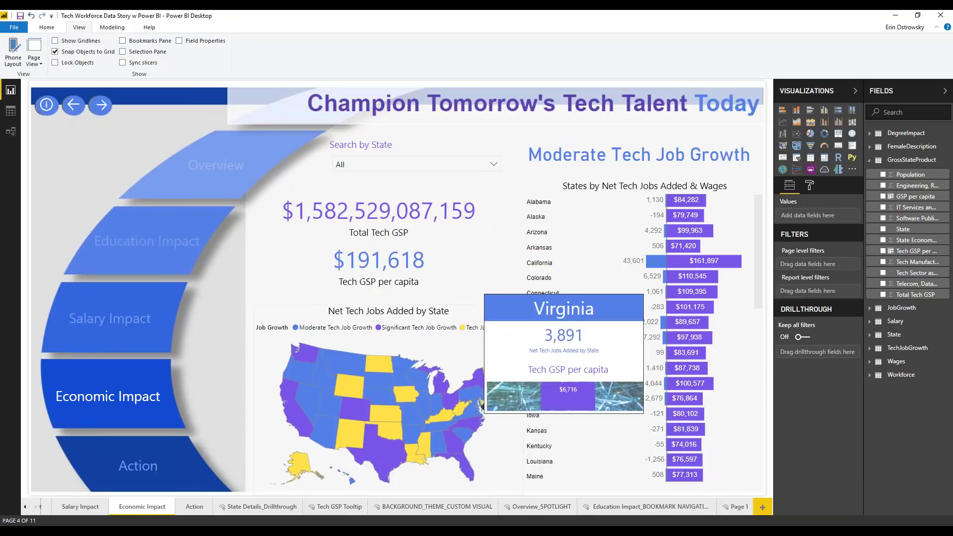
pyautogui.click(809, 186)
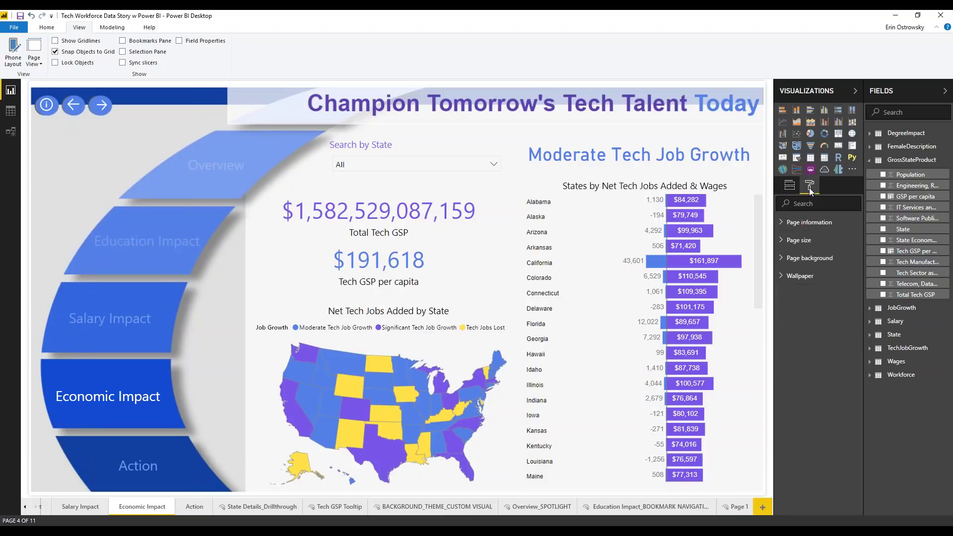
pyautogui.click(791, 192)
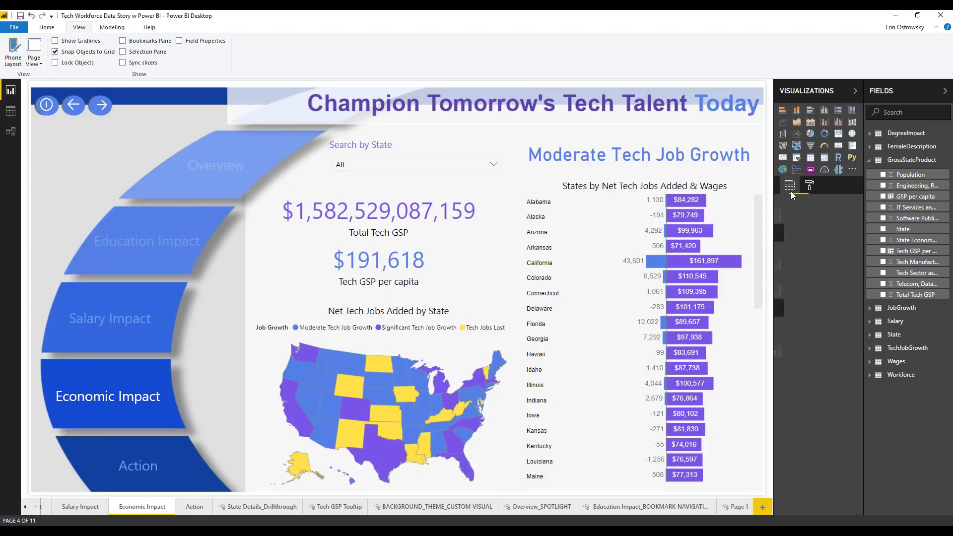
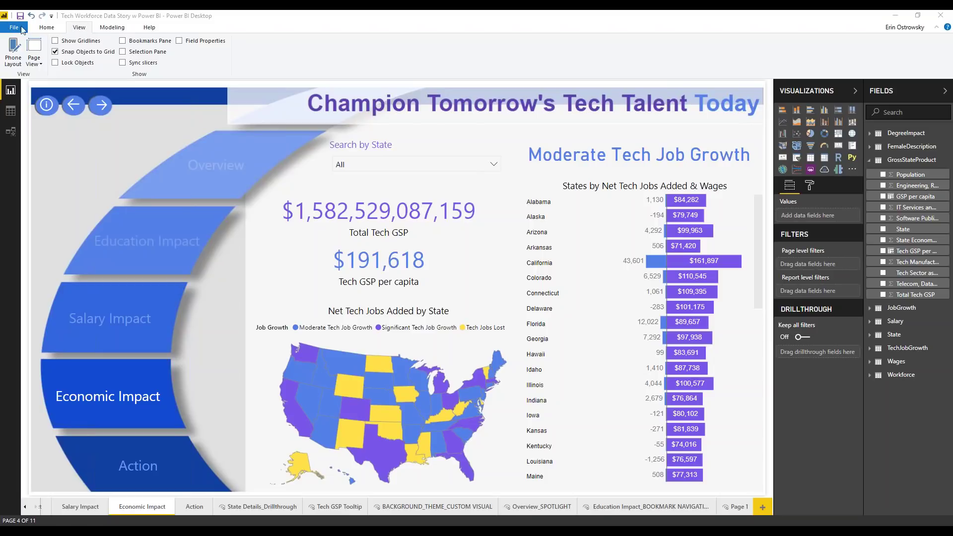
# Step: Show the Selection and Bookmarks panes
pyautogui.click(123, 52)
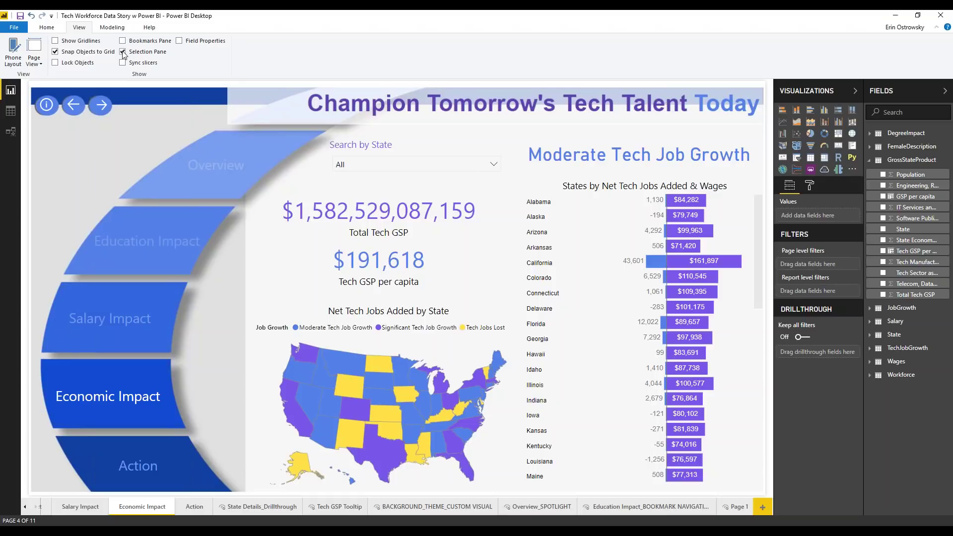
pyautogui.click(123, 42)
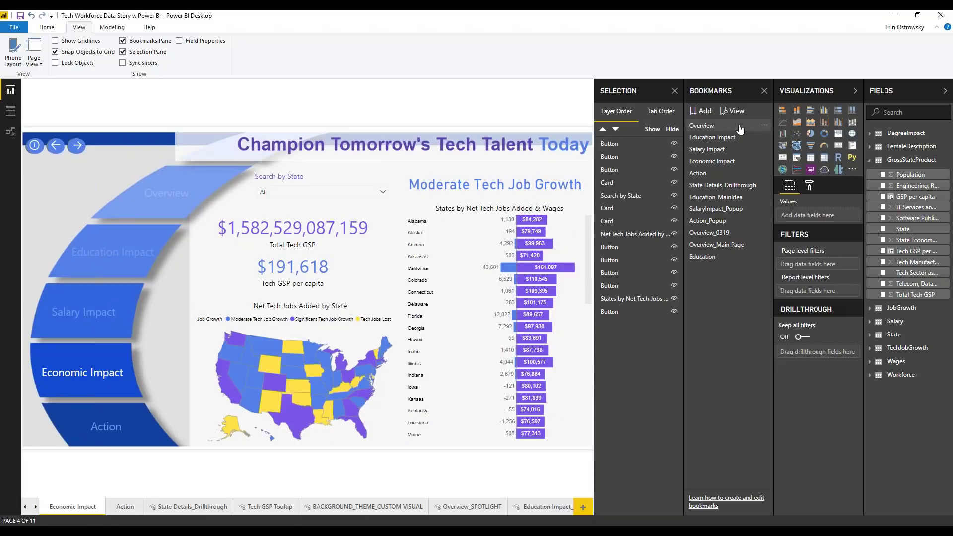
pyautogui.click(766, 130)
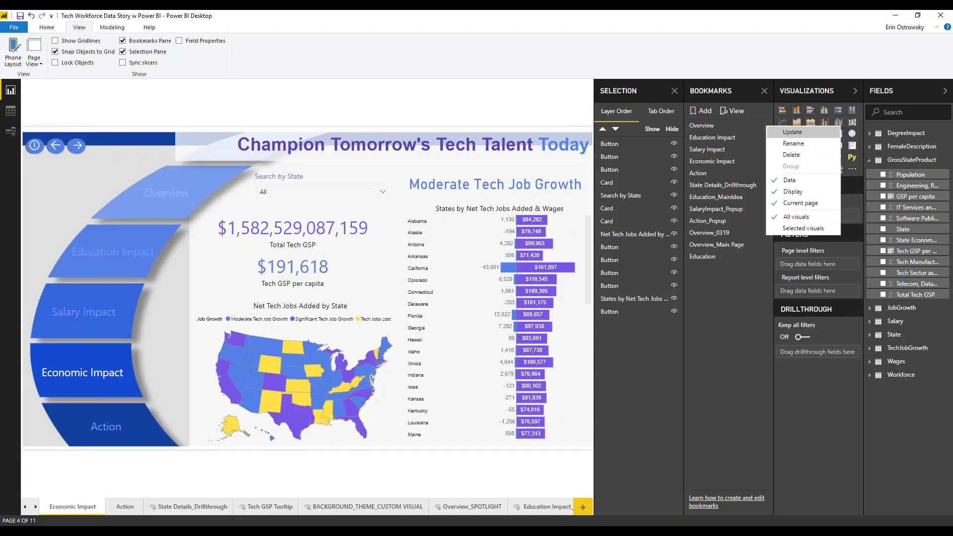
pyautogui.click(736, 130)
# Step: Group the Overview, Education Impact, Salary Impact, Economic Impact and Action bookmarks
pyautogui.click(735, 128)
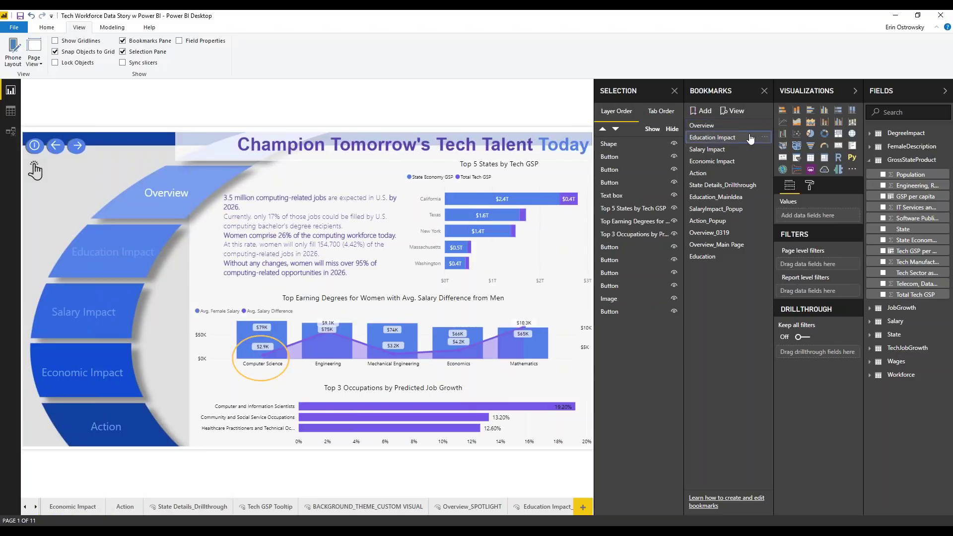
pyautogui.keyDown('ctrl'); pyautogui.click(733, 137); pyautogui.keyUp('ctrl')
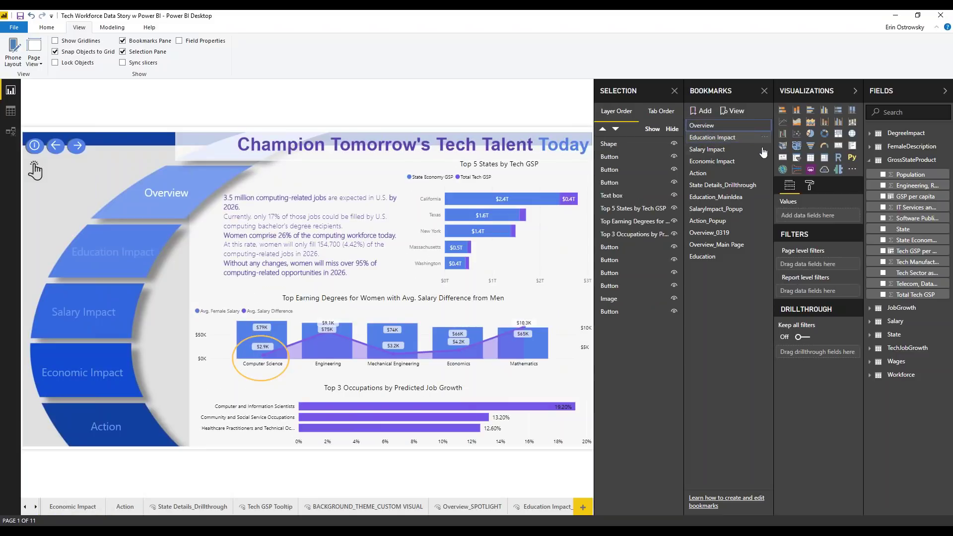
pyautogui.keyDown('ctrl'); pyautogui.click(734, 149); pyautogui.keyUp('ctrl')
pyautogui.keyDown('ctrl'); pyautogui.click(727, 162); pyautogui.keyUp('ctrl')
pyautogui.keyDown('ctrl'); pyautogui.click(723, 173); pyautogui.keyUp('ctrl')
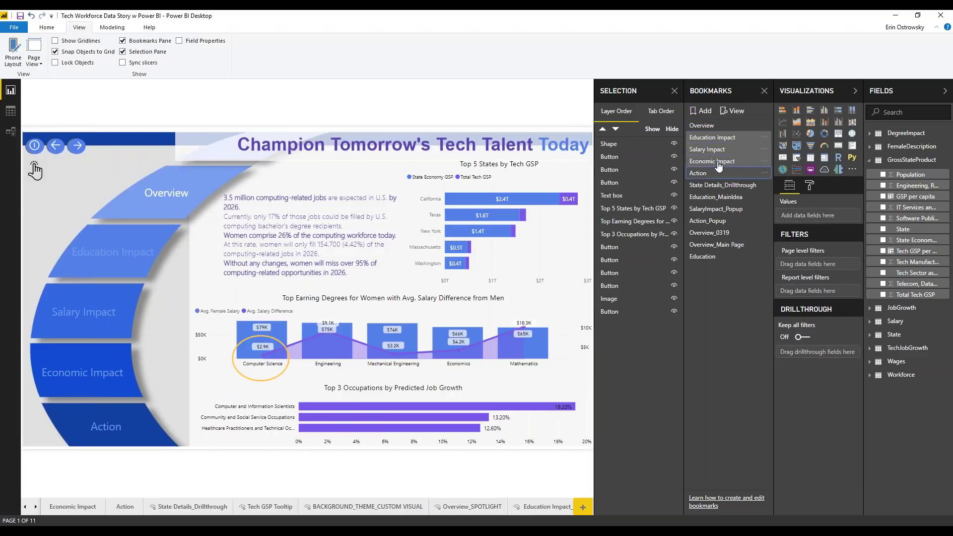
pyautogui.keyDown('ctrl'); pyautogui.click(725, 126); pyautogui.keyUp('ctrl')
pyautogui.click(764, 126)
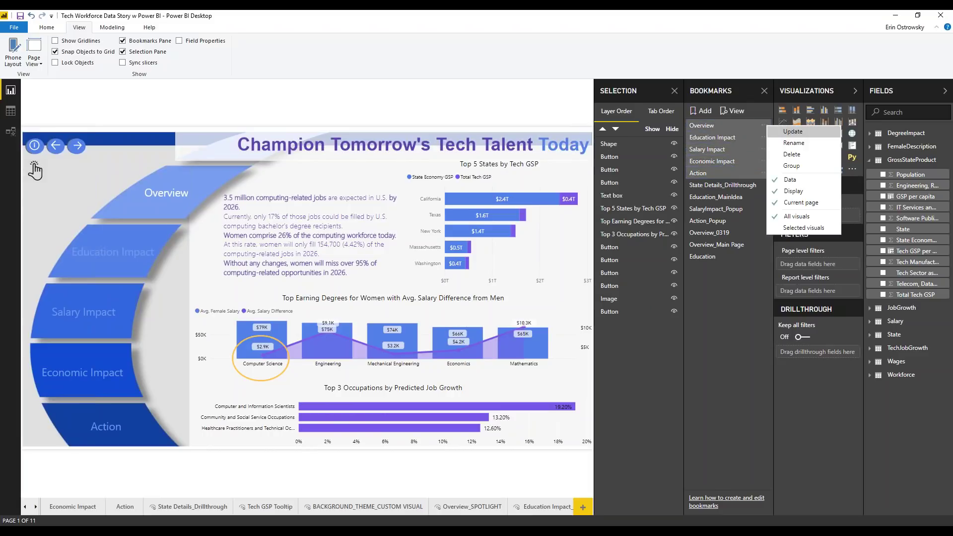
pyautogui.click(791, 167)
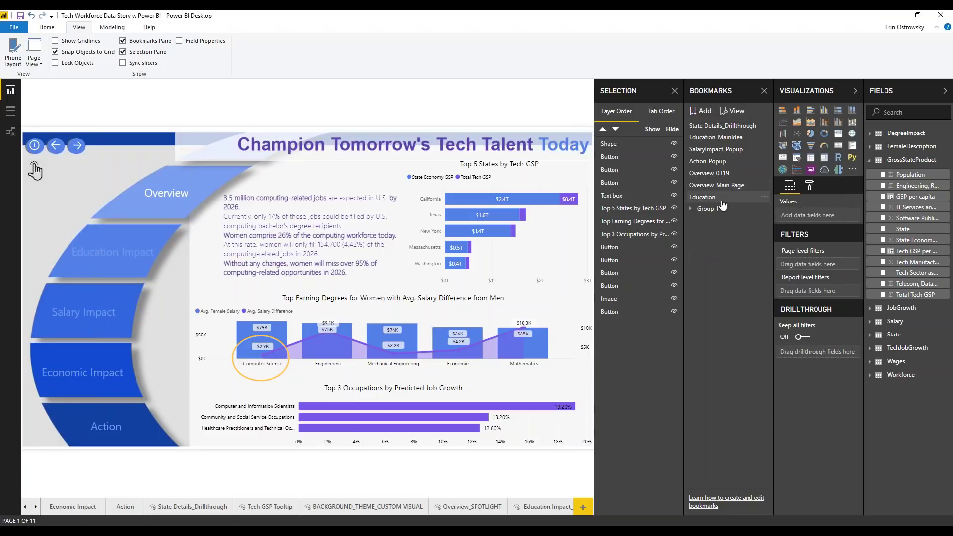
# Step: Rename the new bookmark group to Main Presentation
pyautogui.click(690, 209)
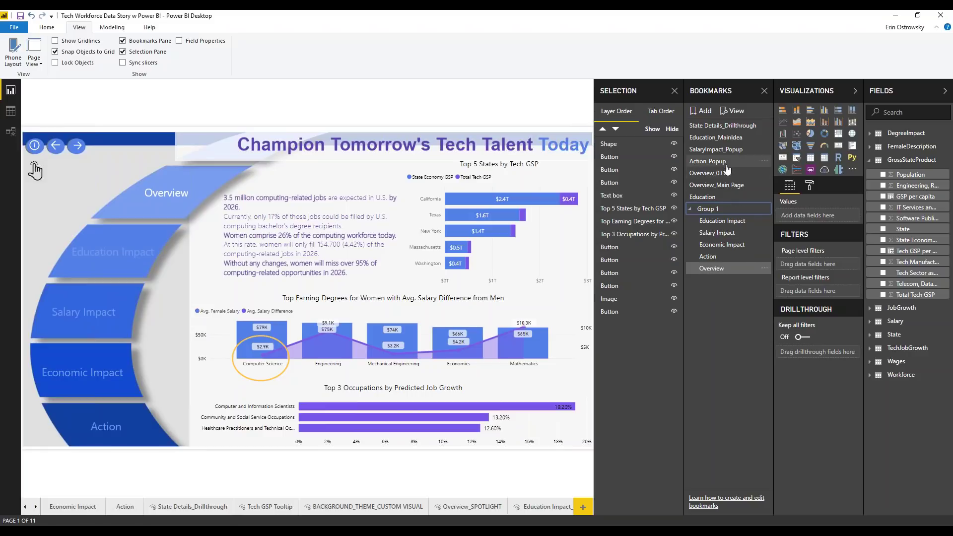
pyautogui.click(767, 211)
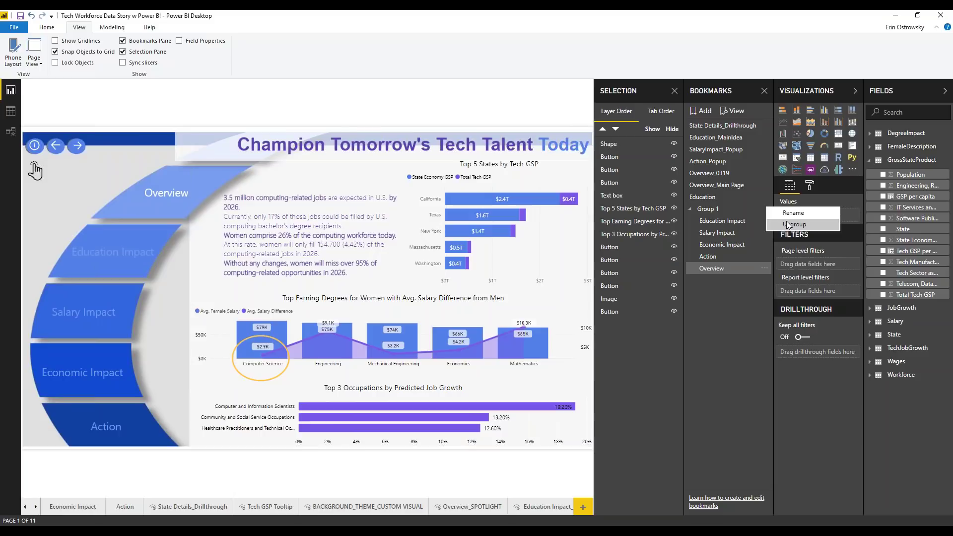
pyautogui.click(720, 305)
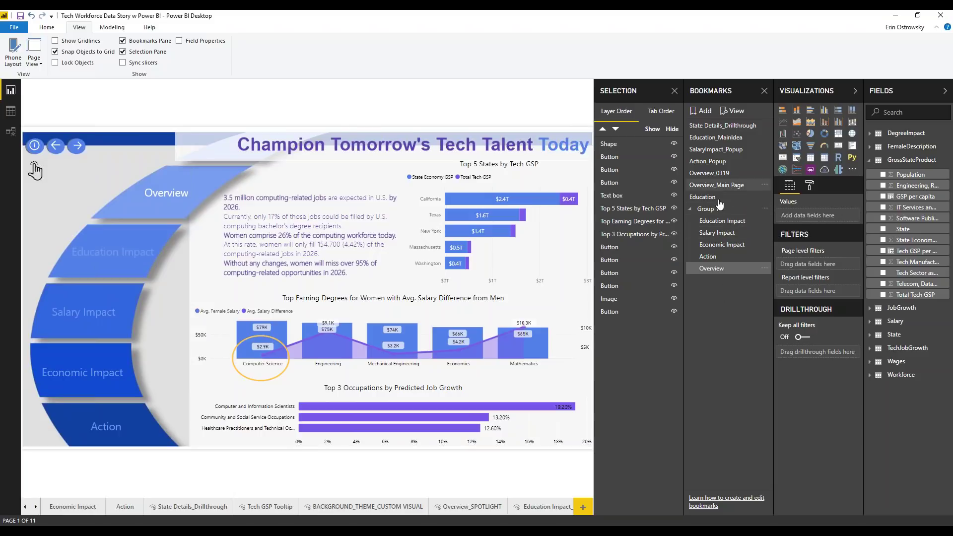
pyautogui.click(765, 211)
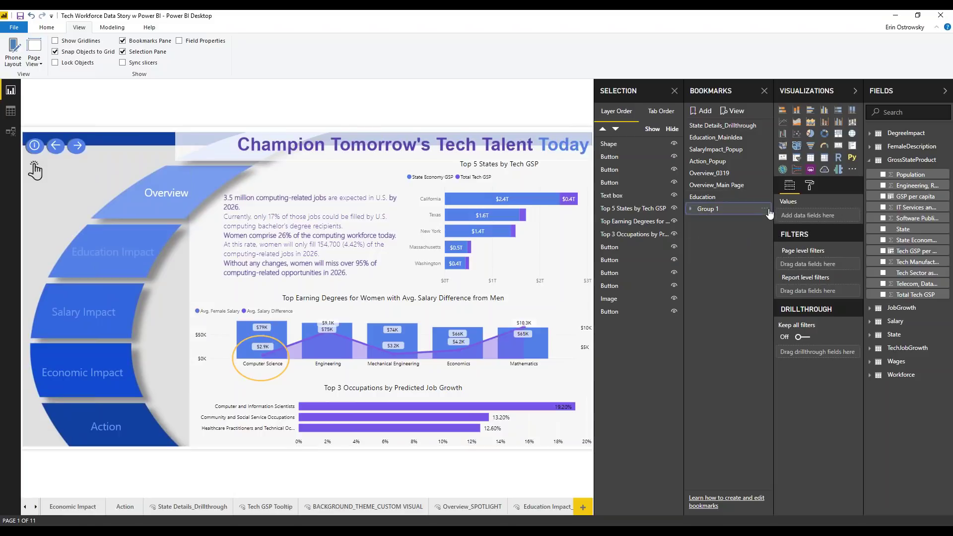
pyautogui.click(767, 212)
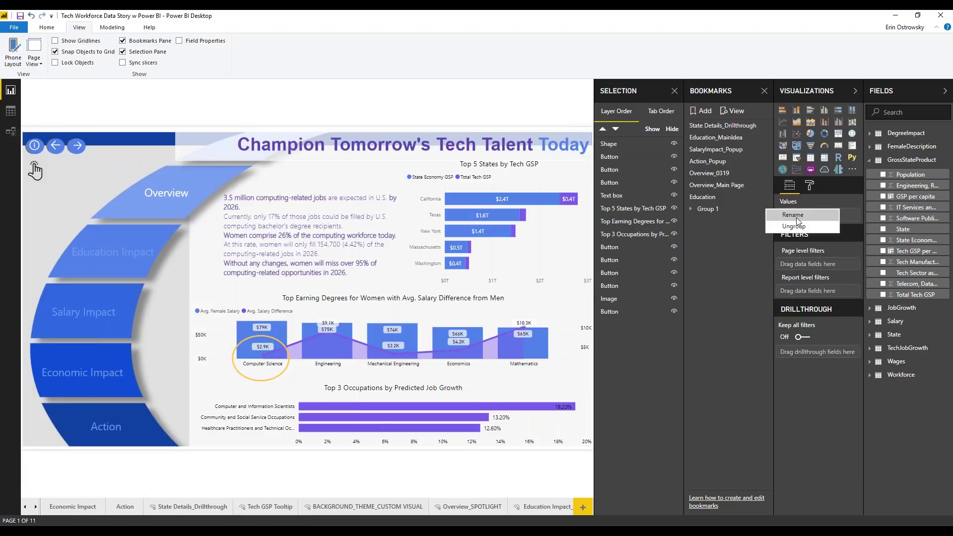
pyautogui.click(794, 214)
pyautogui.write('Main Presentation')
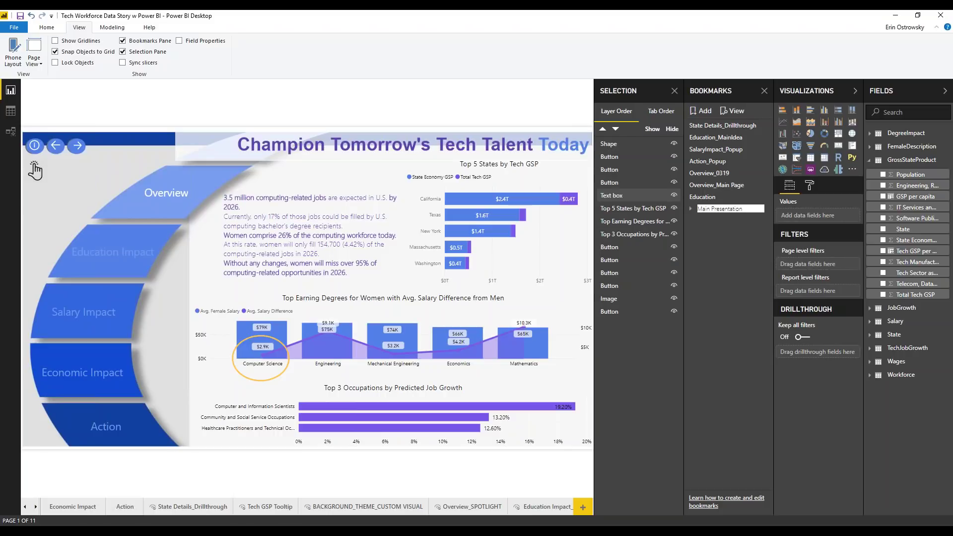
# Step: Review the bookmarks inside the Main Presentation group and the options for Education Impact, and collapse the group
pyautogui.click(691, 210)
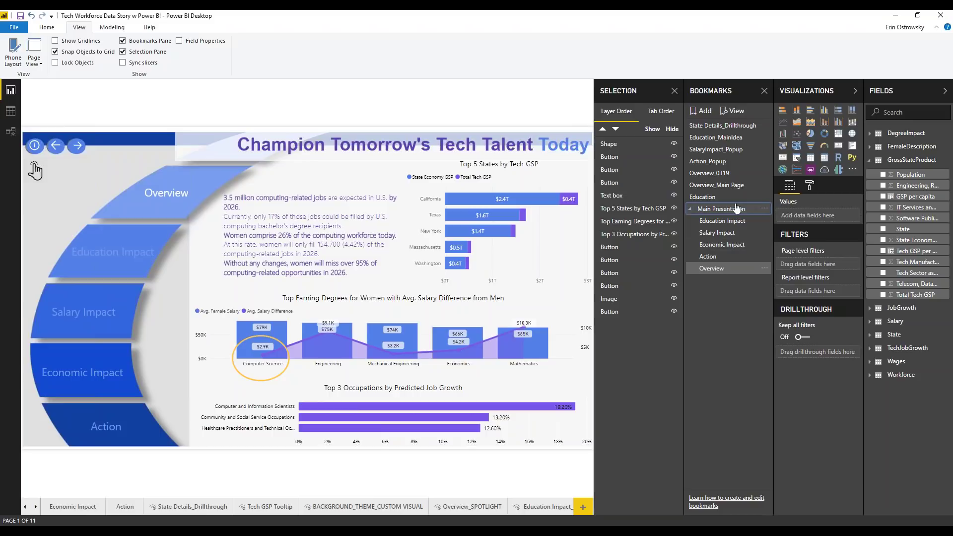
pyautogui.click(765, 221)
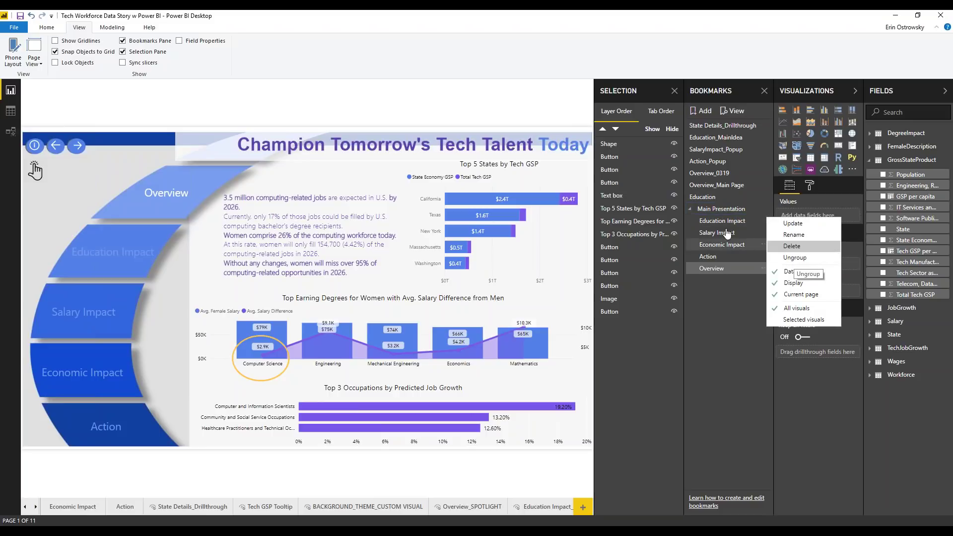
pyautogui.click(690, 209)
pyautogui.click(690, 209)
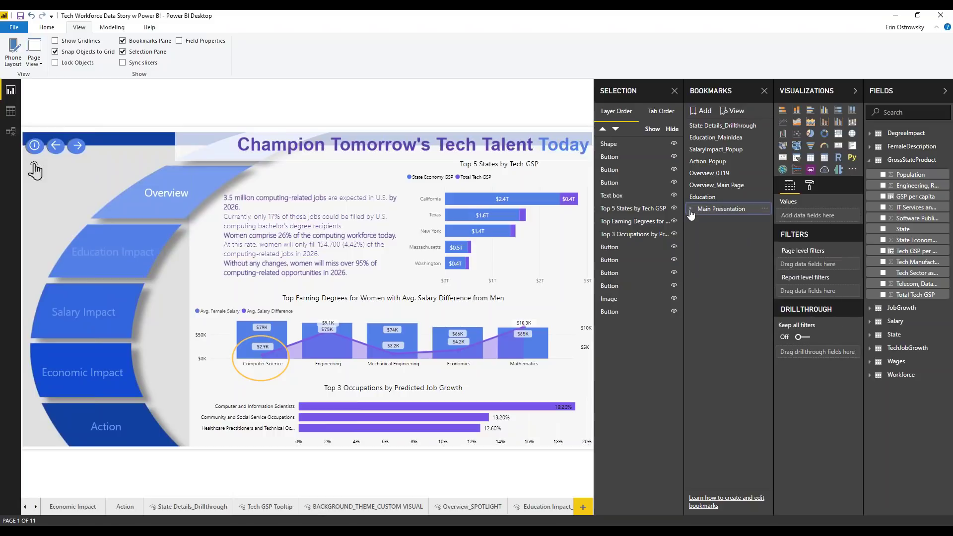
# Step: Group the six ungrouped bookmarks from State Details_Drillthrough through Overview_Main Page, leaving out Education
pyautogui.click(716, 129)
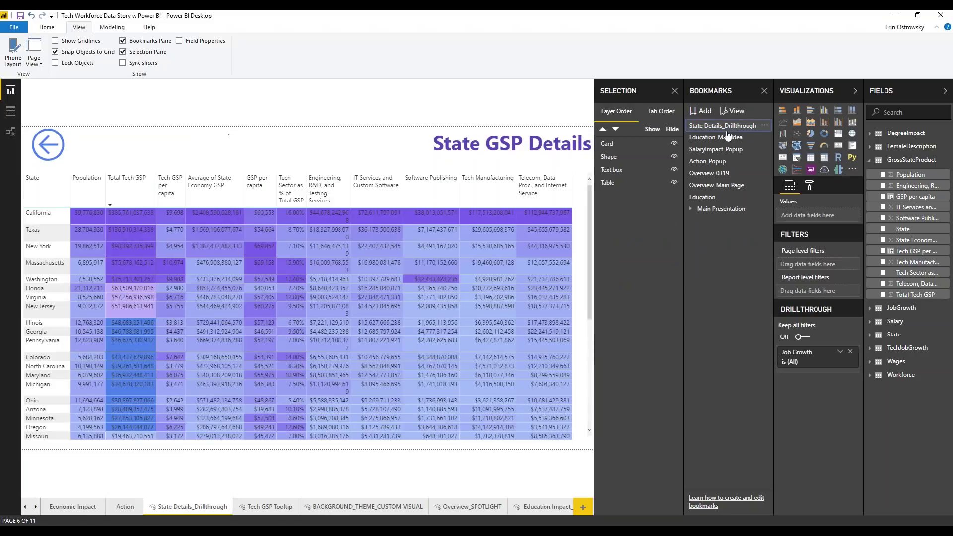
pyautogui.click(726, 135)
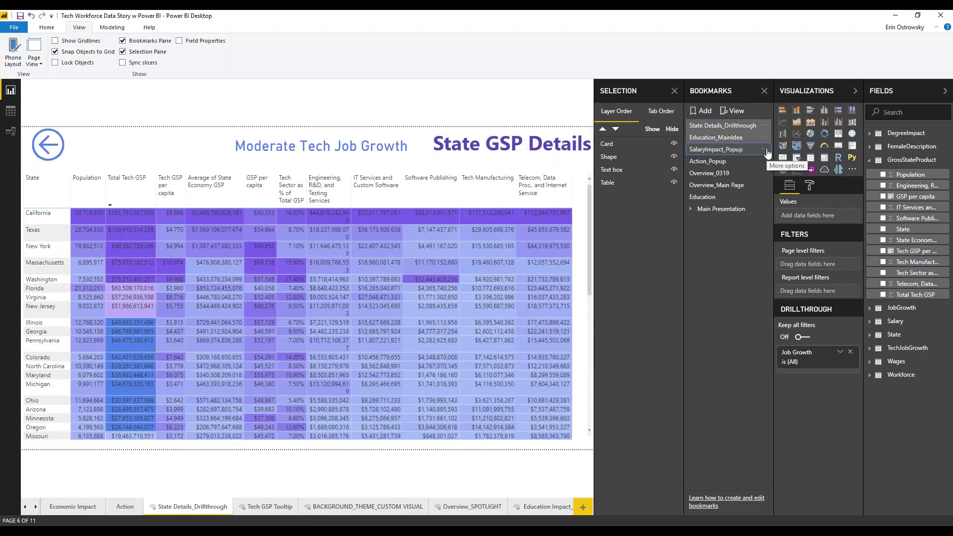
pyautogui.click(767, 152)
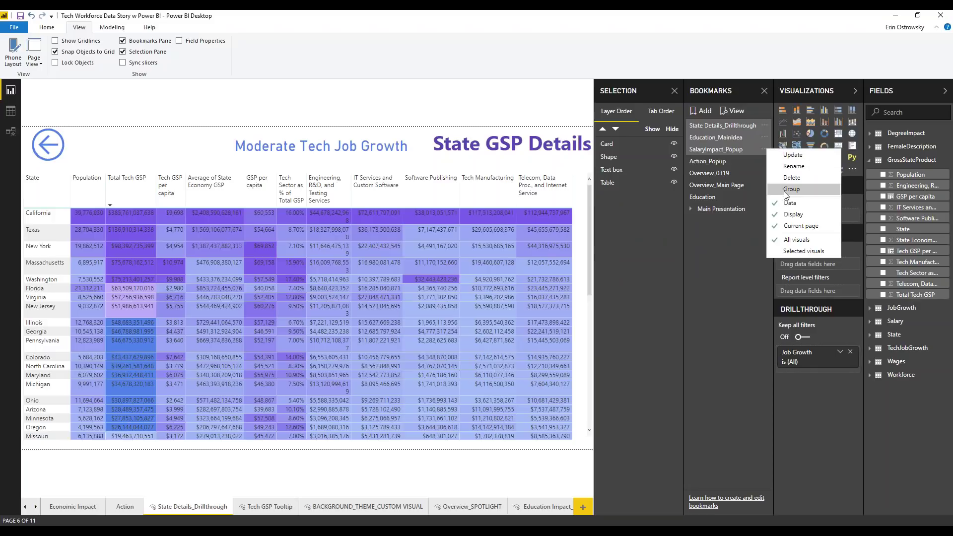
pyautogui.click(743, 250)
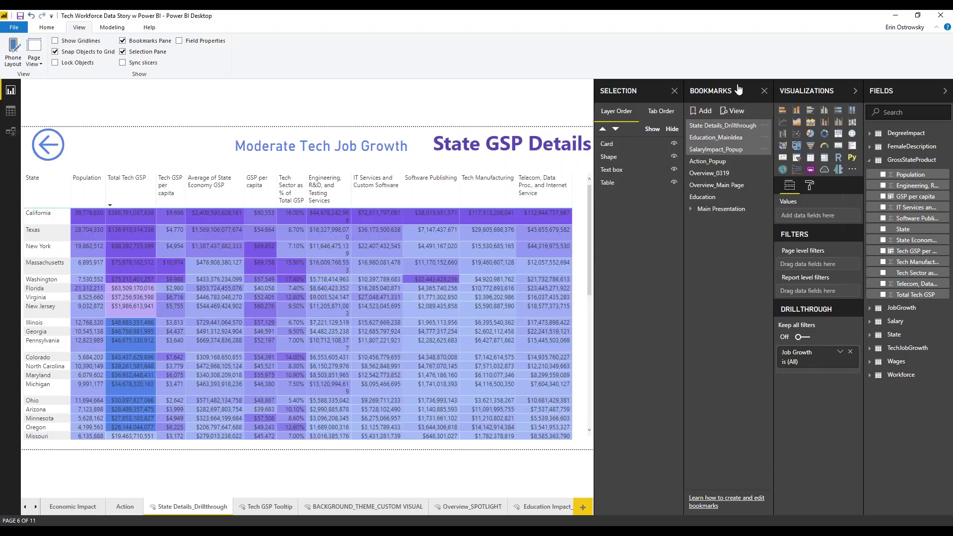
pyautogui.keyDown('shift'); pyautogui.click(716, 185); pyautogui.keyUp('shift')
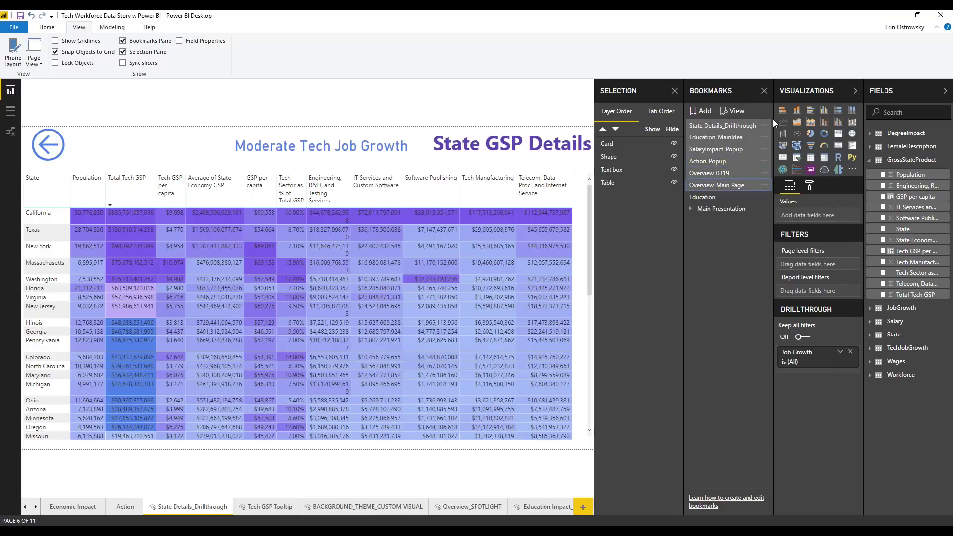
pyautogui.click(766, 125)
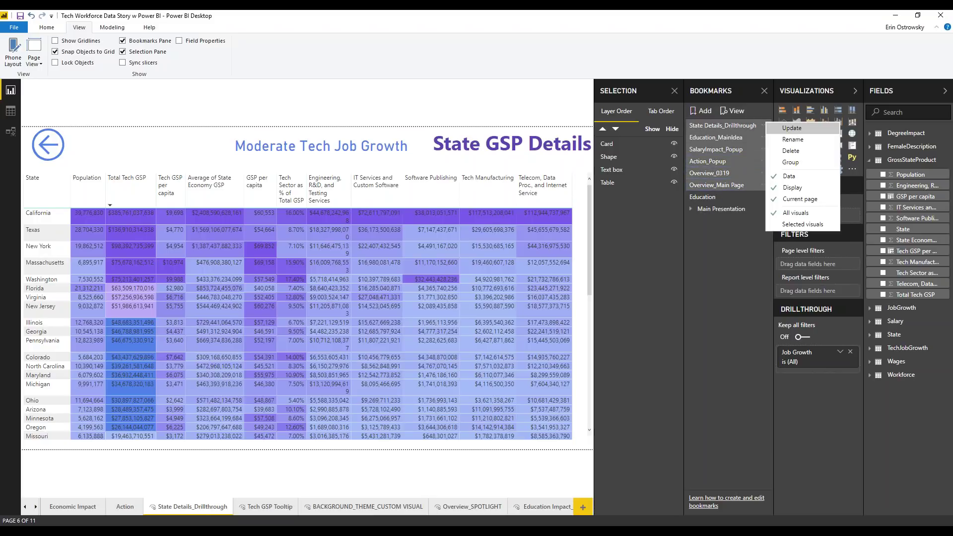
pyautogui.click(785, 164)
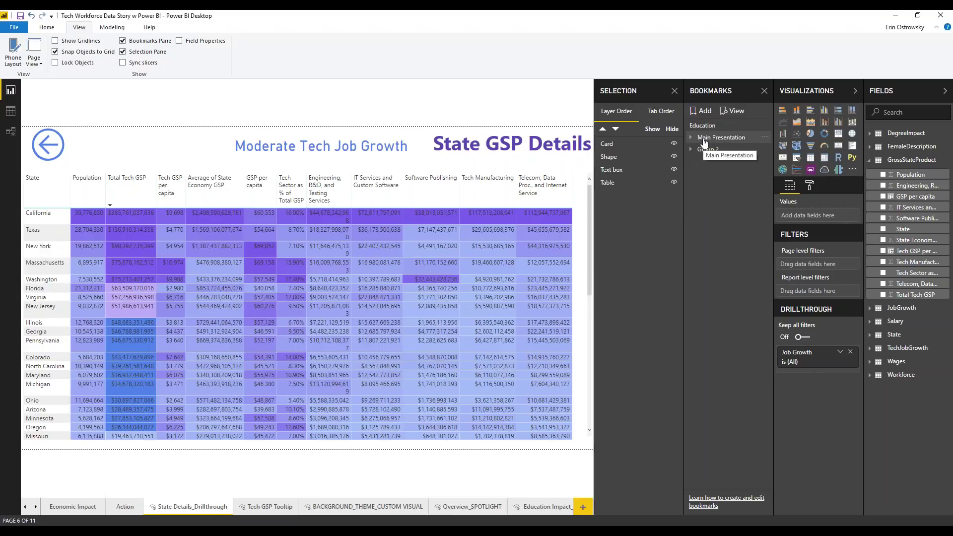
pyautogui.click(764, 149)
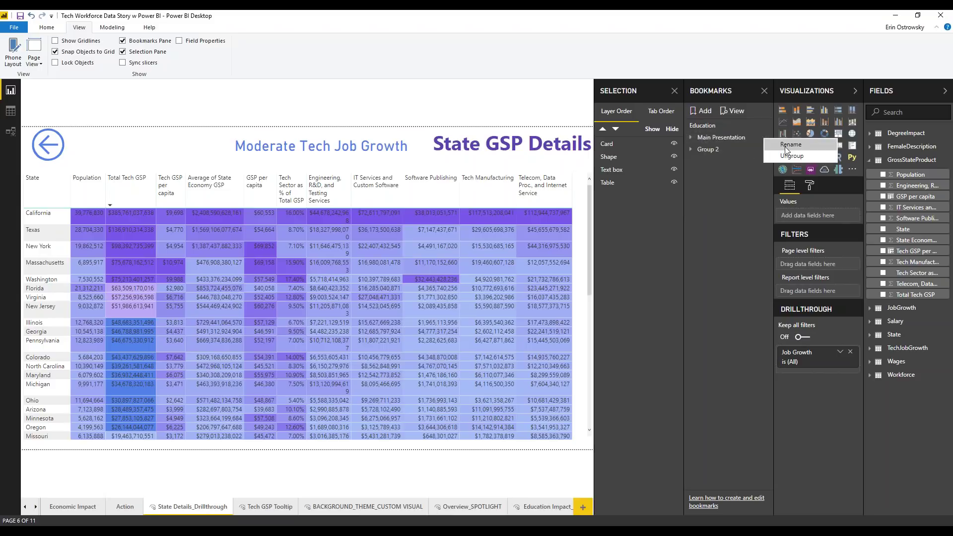
pyautogui.click(784, 145)
pyautogui.write('Webinar')
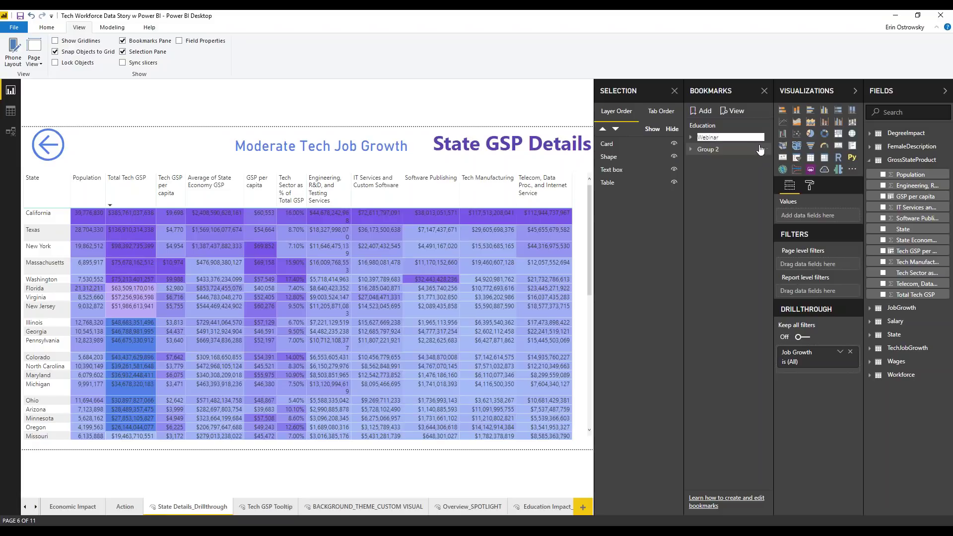
pyautogui.press('BackSpace')
pyautogui.press('BackSpace')
pyautogui.press('BackSpace')
pyautogui.press('BackSpace')
pyautogui.press('BackSpace')
pyautogui.press('BackSpace')
pyautogui.press('BackSpace')
pyautogui.write('Main Presention')
# Step: Rename the Group 2 bookmark group to Webinar and collapse it
pyautogui.click(690, 149)
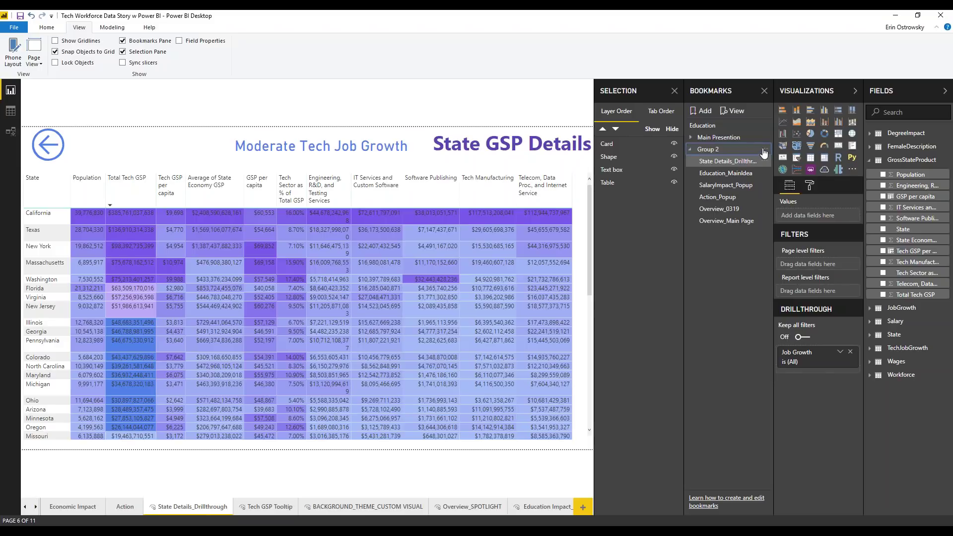
pyautogui.click(765, 149)
pyautogui.click(794, 154)
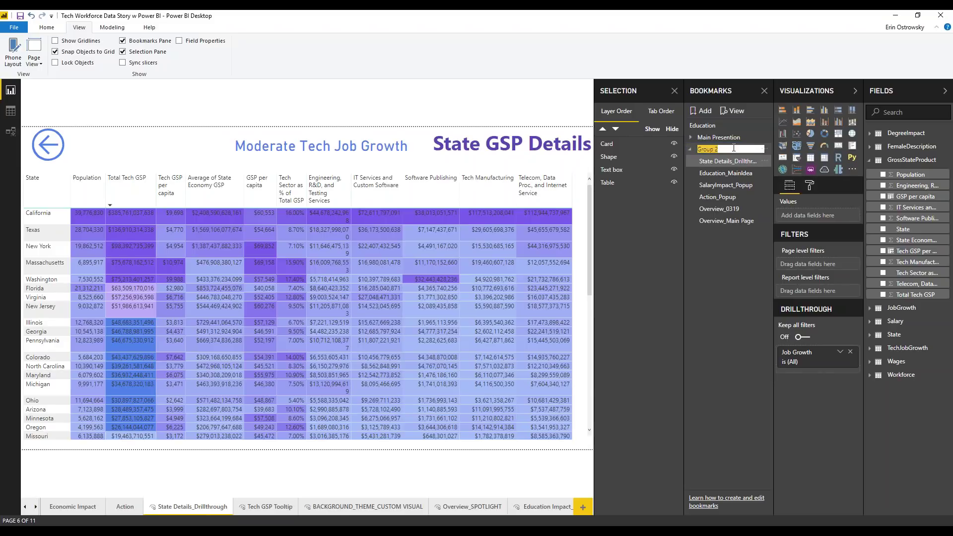
pyautogui.write('Webinar')
pyautogui.press('Return')
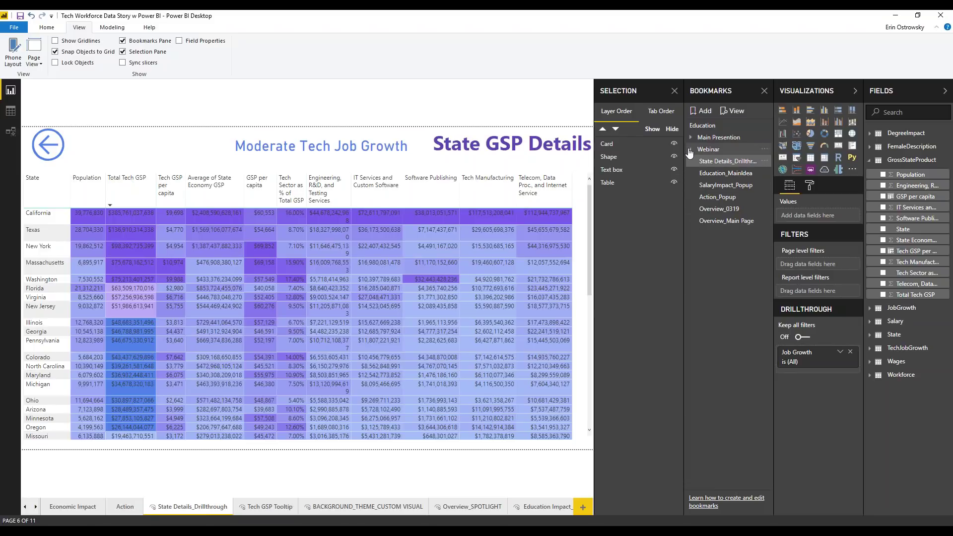
pyautogui.click(691, 152)
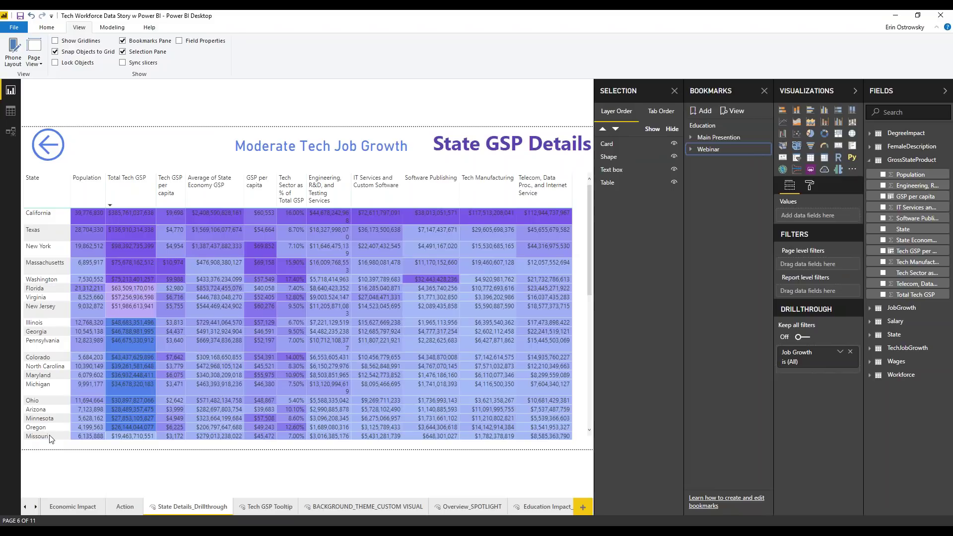
pyautogui.click(34, 507)
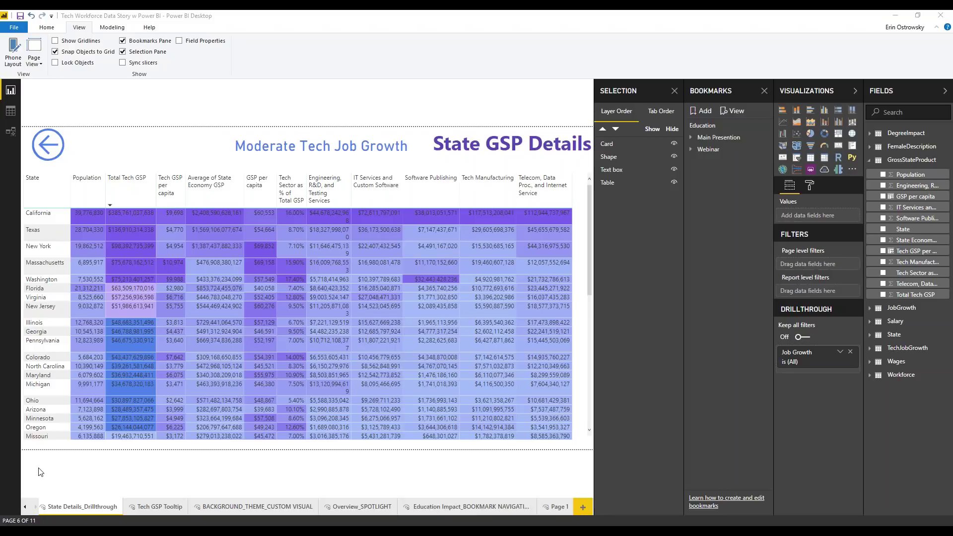
pyautogui.click(24, 506)
pyautogui.click(61, 506)
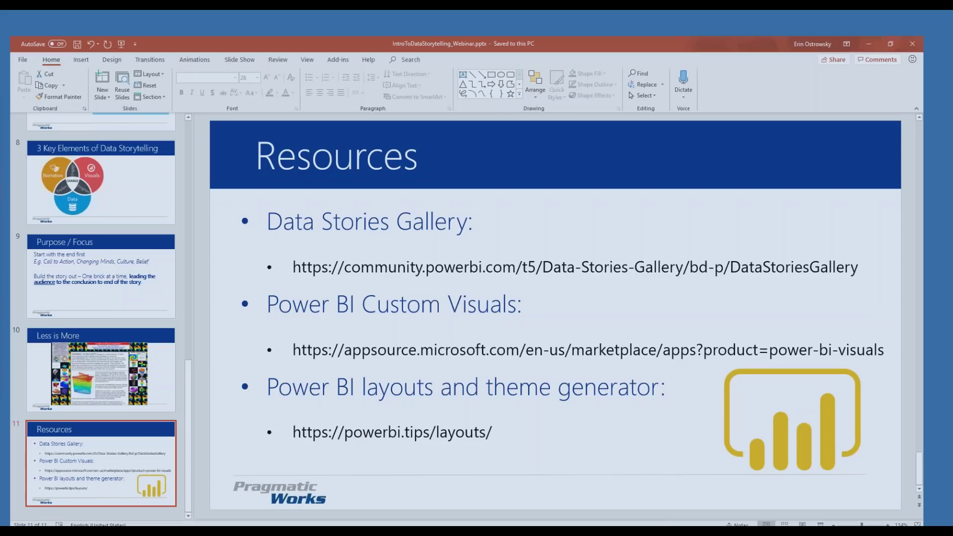
# Step: In the PowerPoint presentation IntroToDataStorytelling_Webinar.pptx, go to the title slide and start the slide show from it
pyautogui.scroll(15, 156, 159)
pyautogui.click(154, 158)
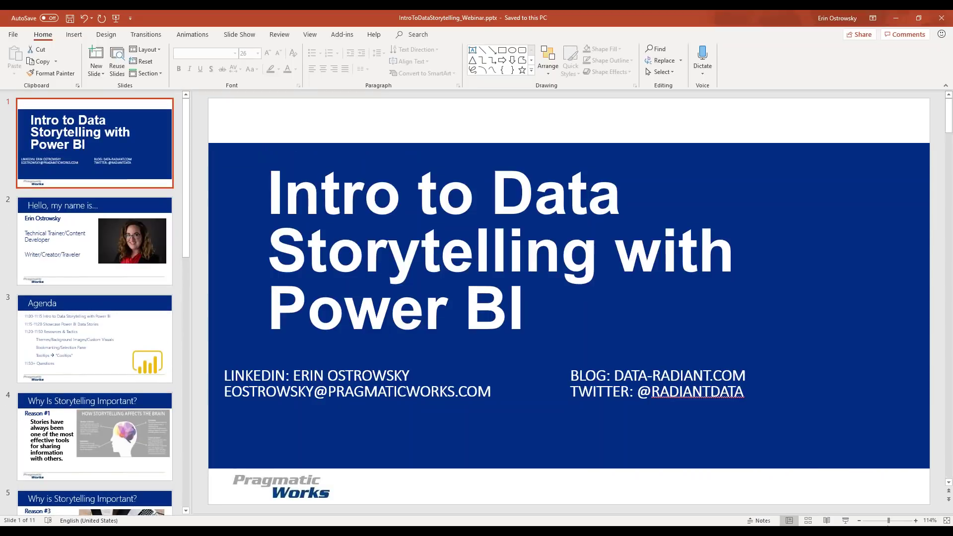
pyautogui.click(845, 520)
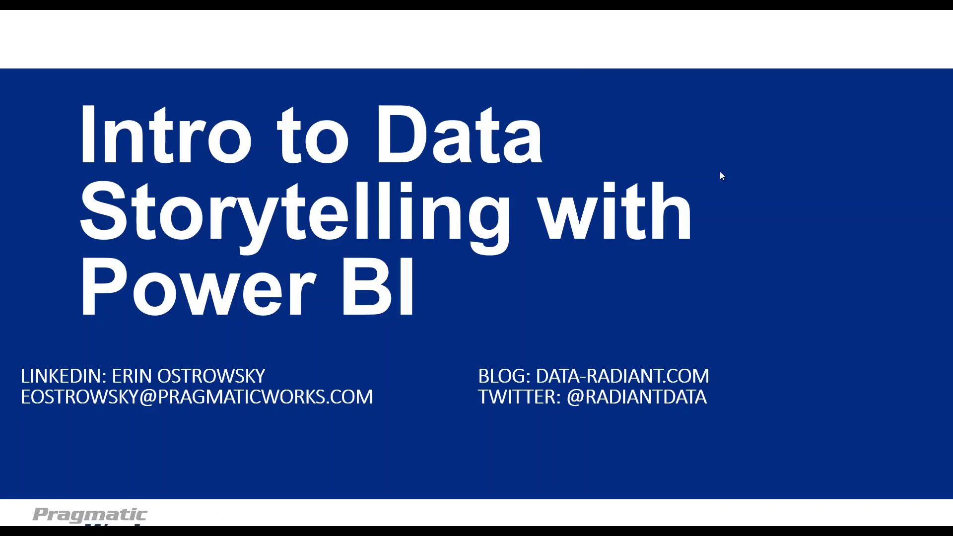